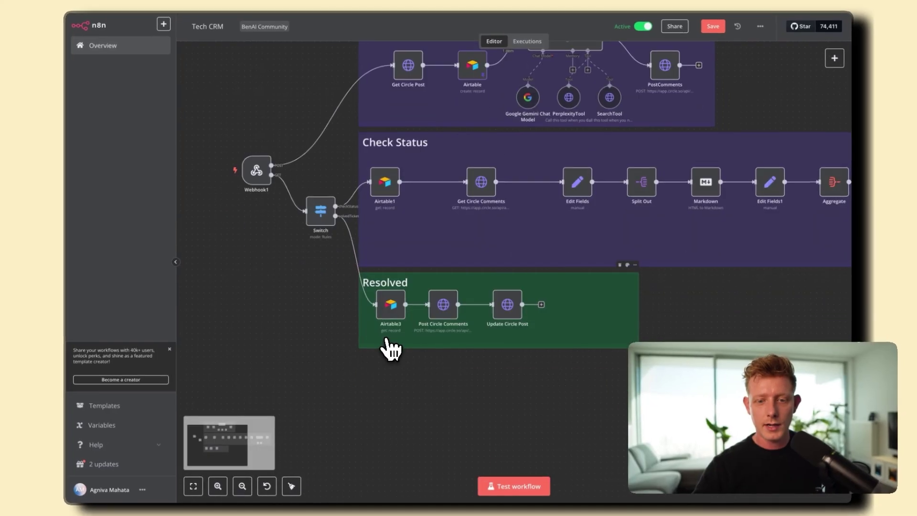
Step: Flip between the BenAI Tech CRM board, the Tech help community and the Tech CRM workflow
scroll(384, 311, "up", 5, "ctrl")
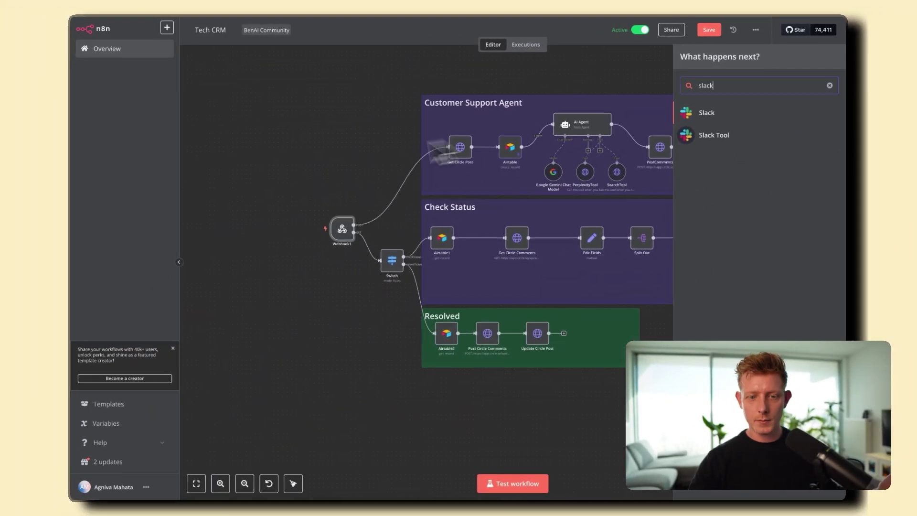
mouse_move(336, 230)
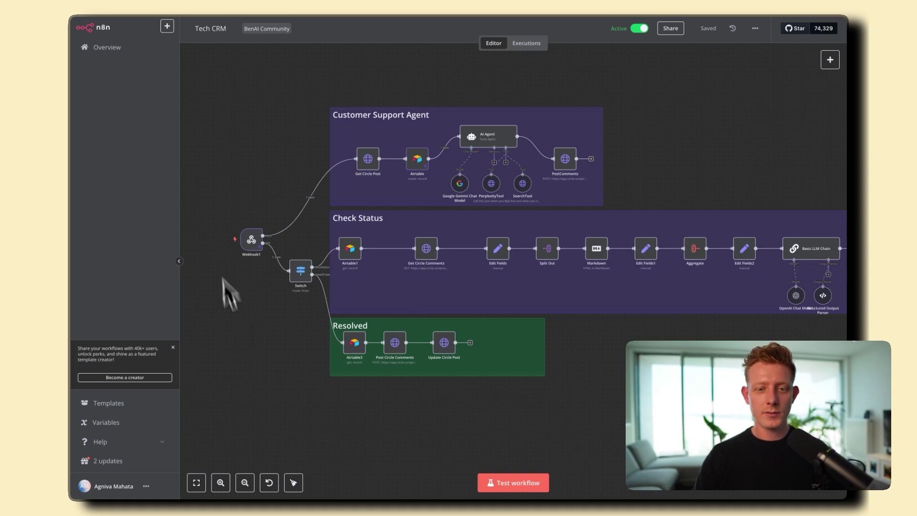
mouse_move(258, 235)
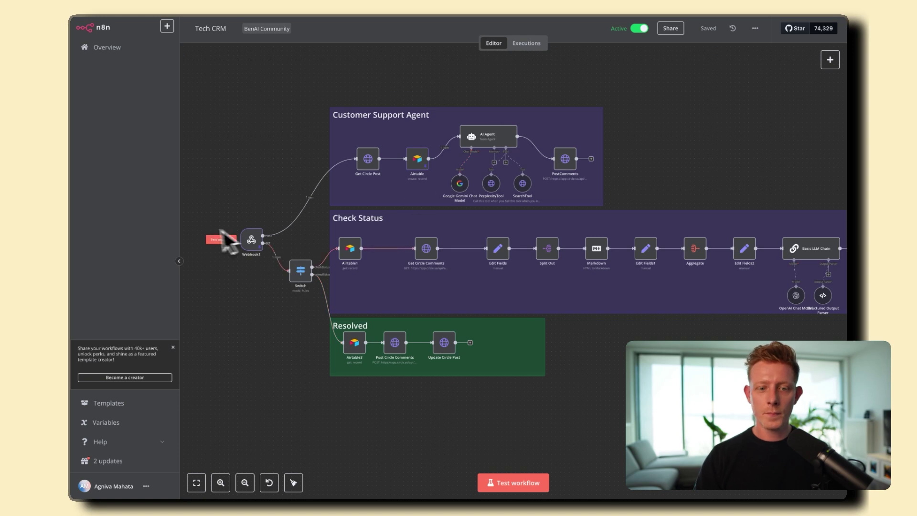
mouse_move(107, 168)
left_click(132, 155)
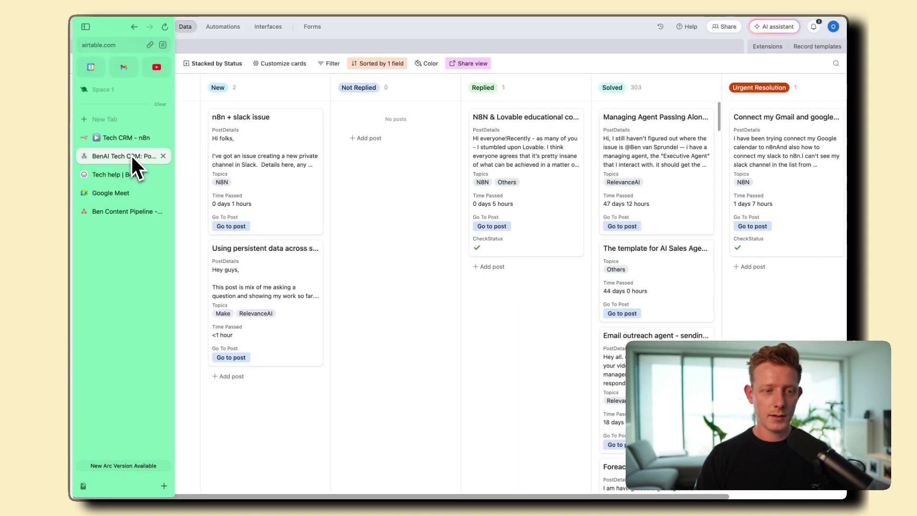
key("ctrl+tab")
left_click(123, 173)
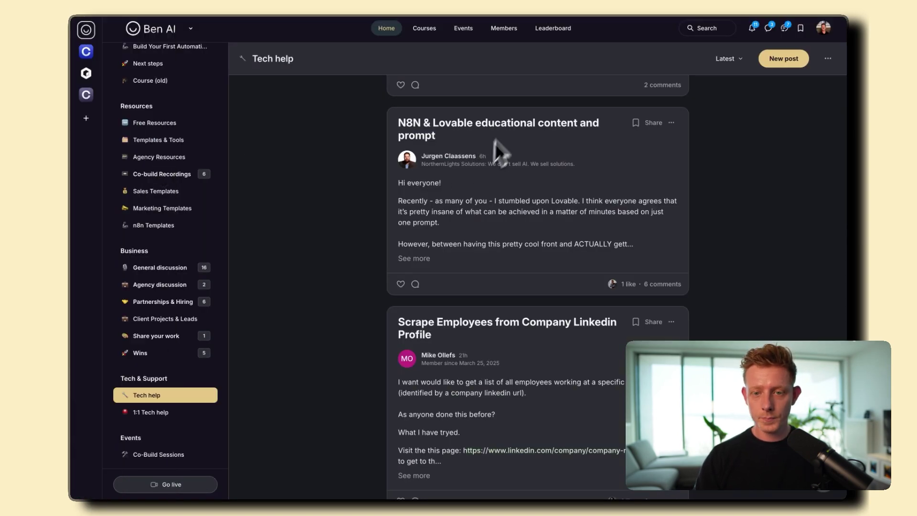
mouse_move(85, 155)
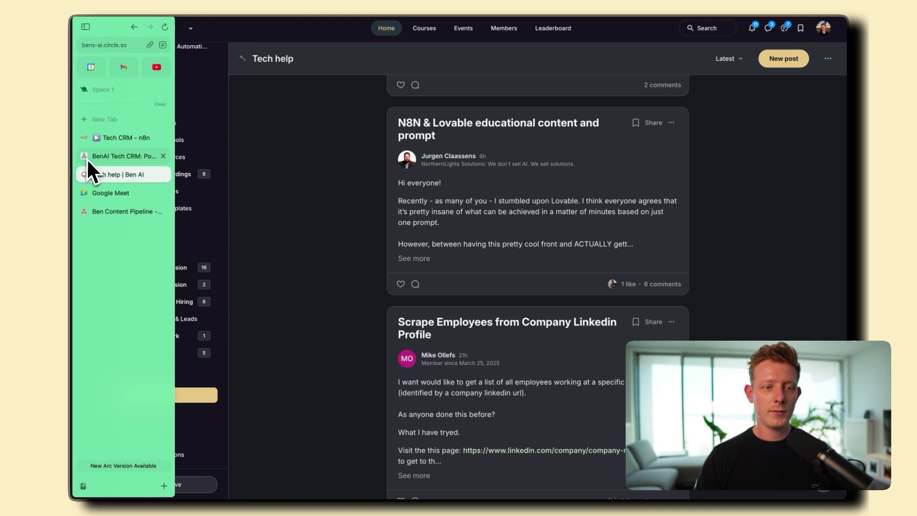
left_click(111, 140)
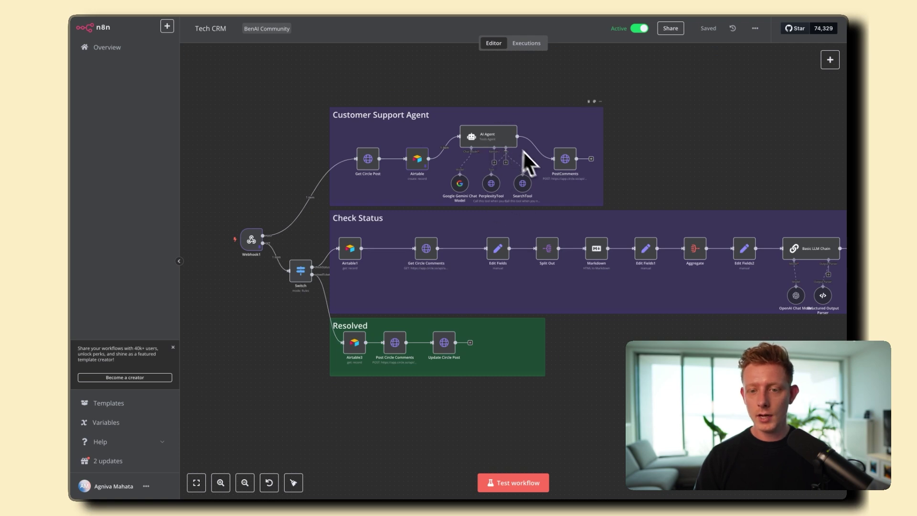
mouse_move(73, 139)
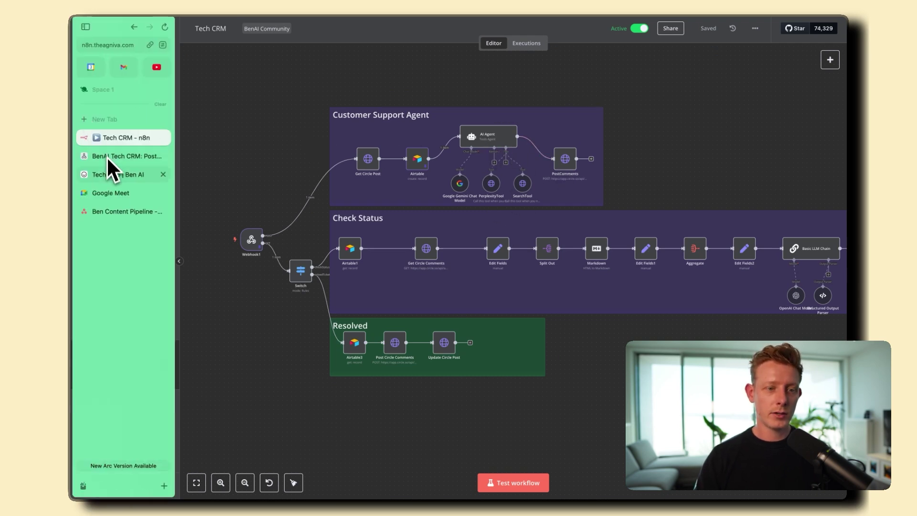
Step: In the Tech help feed, open the 6 comments on the N8N & Lovable post
left_click(105, 173)
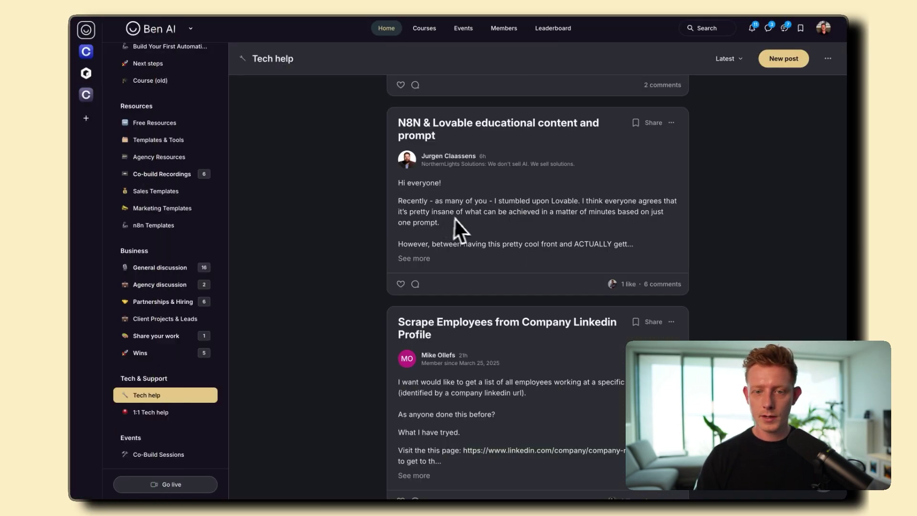
scroll(466, 211, "up", 2)
scroll(463, 214, "down", 4)
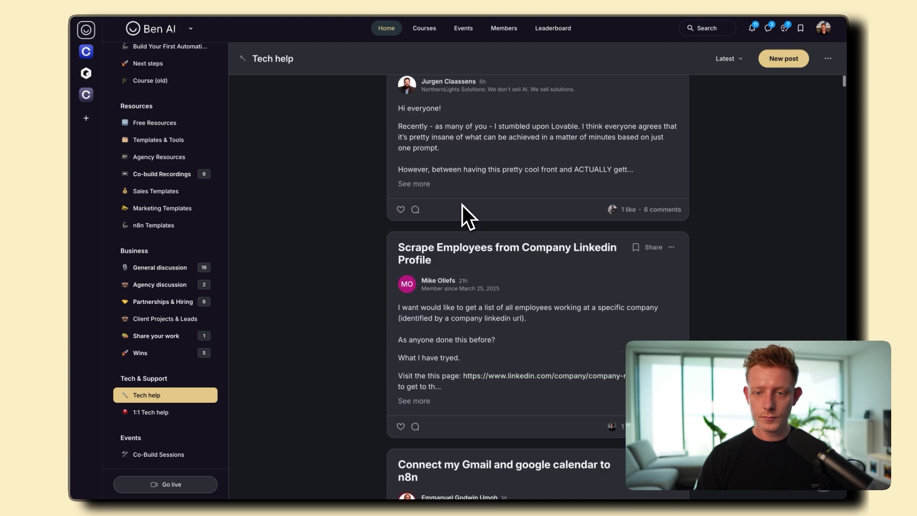
left_click(664, 210)
scroll(455, 210, "down", 5)
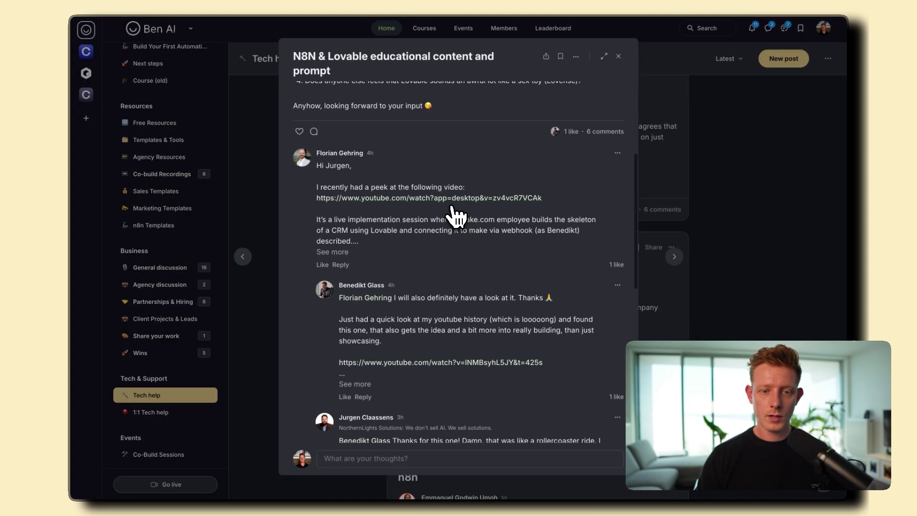
scroll(302, 120, "up", 2)
scroll(302, 120, "up", 1)
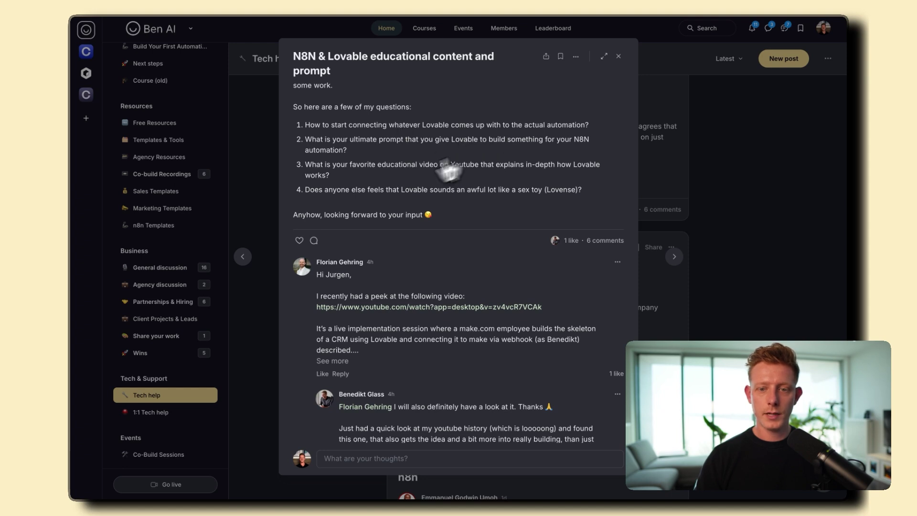
scroll(388, 198, "down", 10)
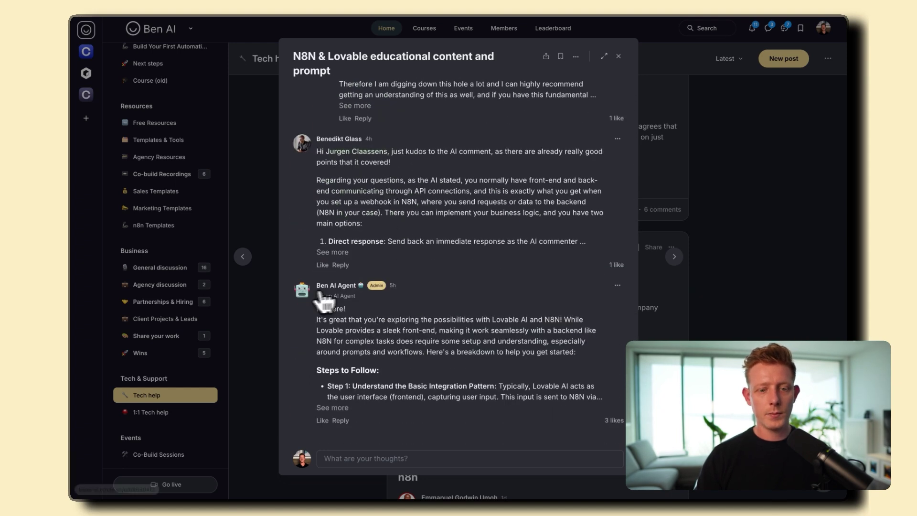
Step: Expand the AI agent's reply, highlight its Additional Resources and Confidence Level, then close the post
left_click(334, 407)
scroll(434, 329, "down", 3)
scroll(432, 327, "down", 1)
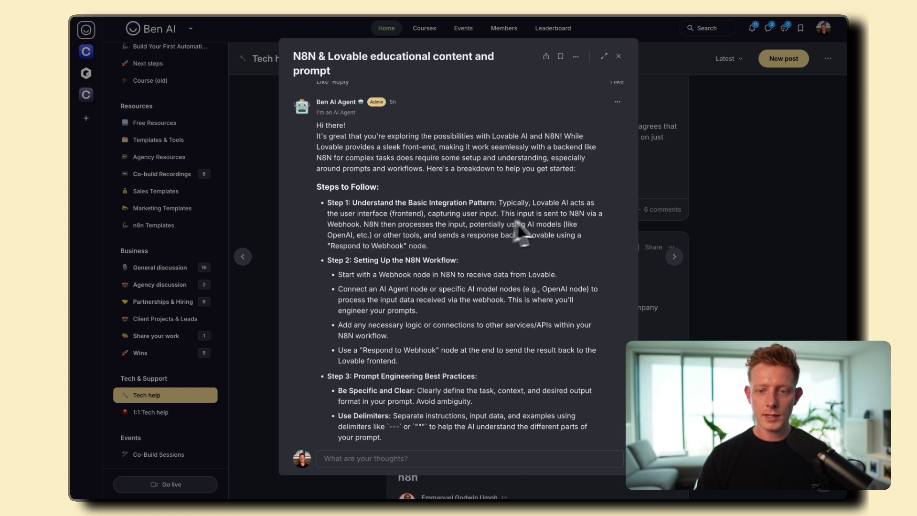
scroll(436, 228, "down", 2)
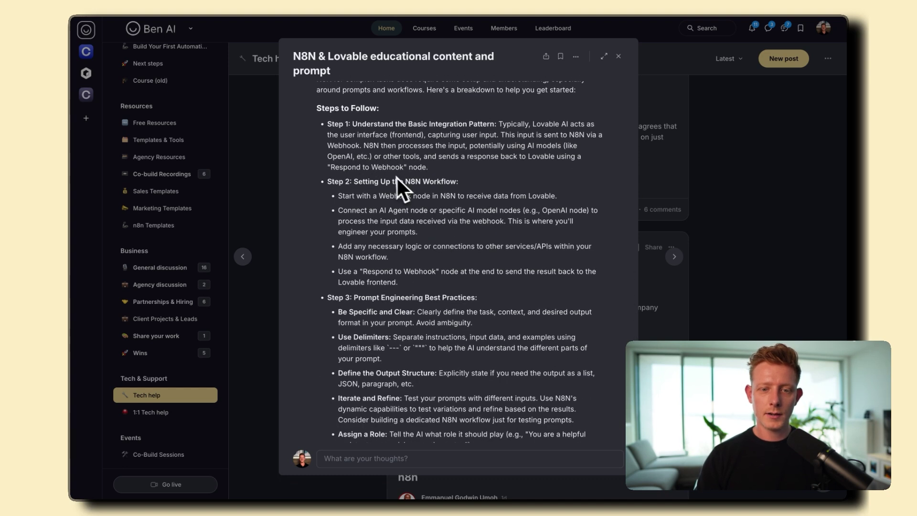
scroll(514, 185, "down", 3)
scroll(515, 184, "down", 3)
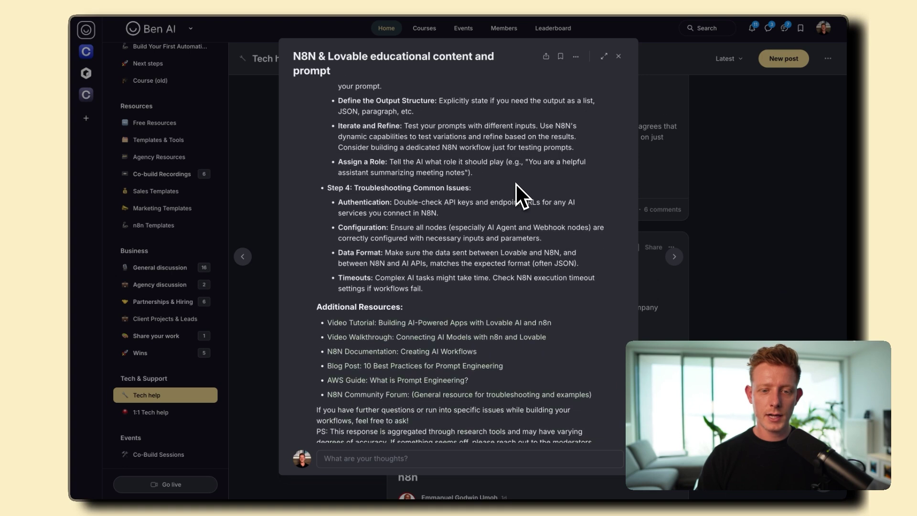
left_click_drag(319, 310, 414, 312)
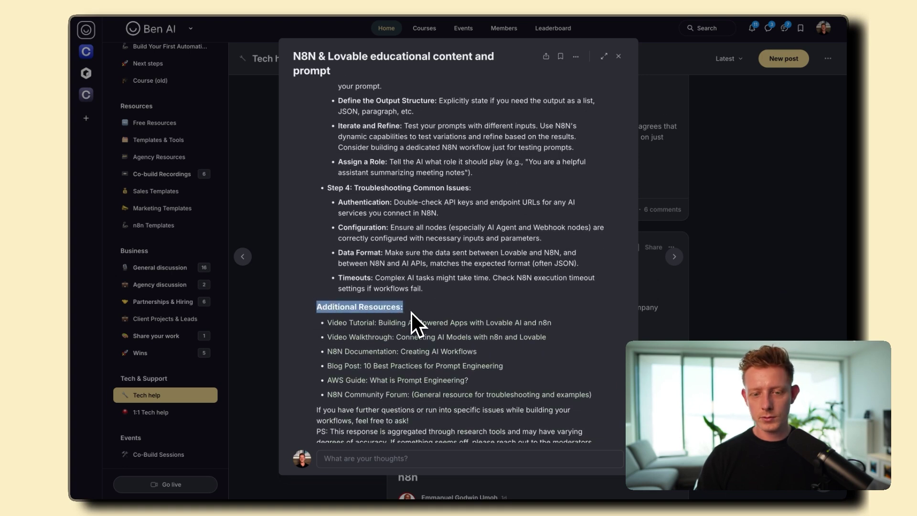
scroll(393, 383, "down", 1)
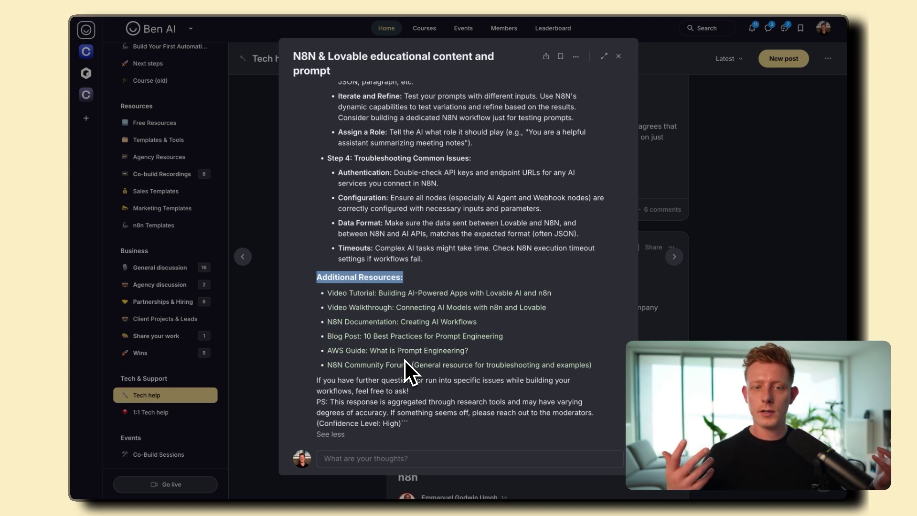
scroll(386, 347, "down", 1)
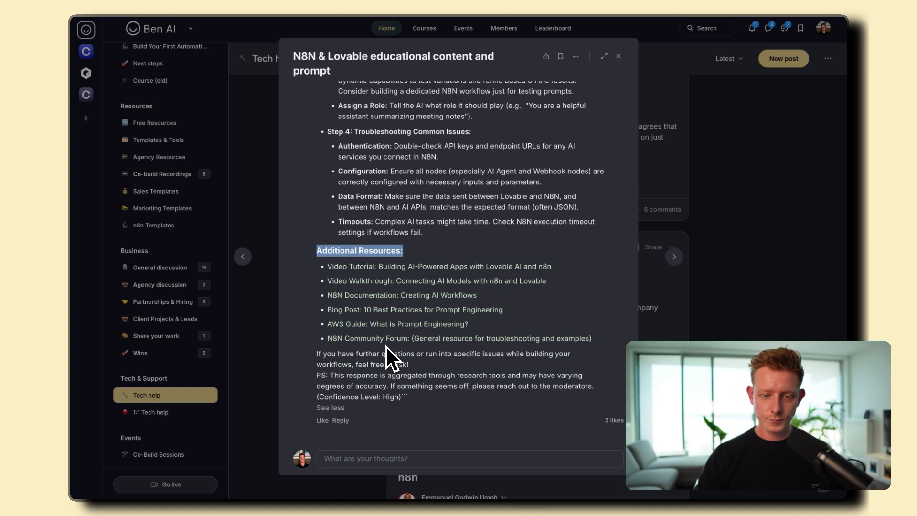
left_click_drag(318, 396, 384, 396)
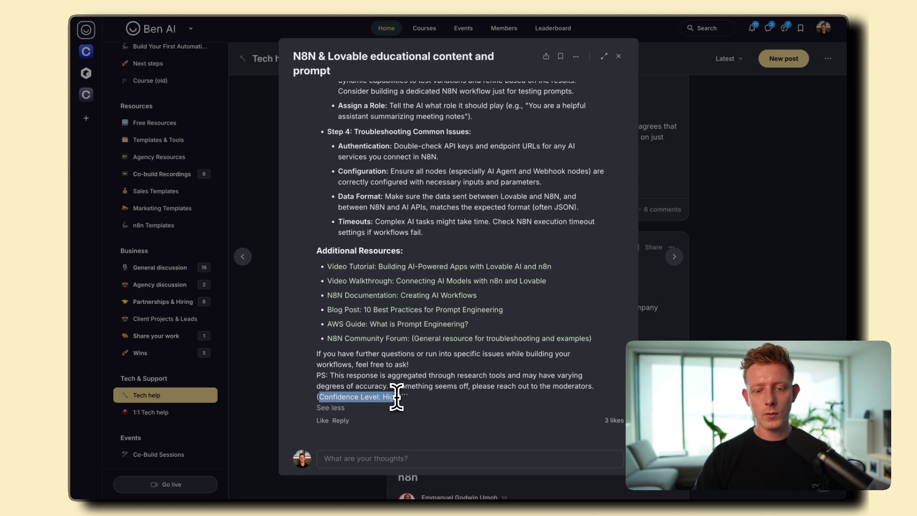
scroll(415, 381, "up", 10)
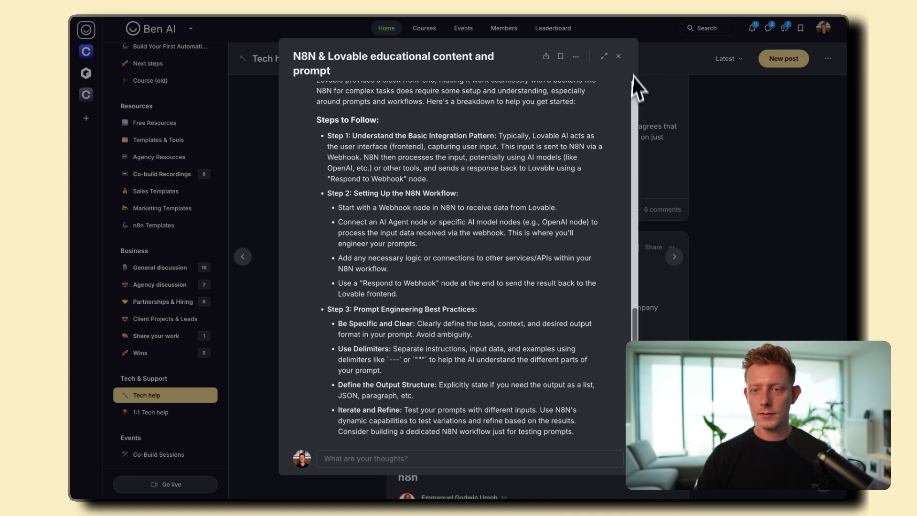
left_click(675, 123)
mouse_move(74, 136)
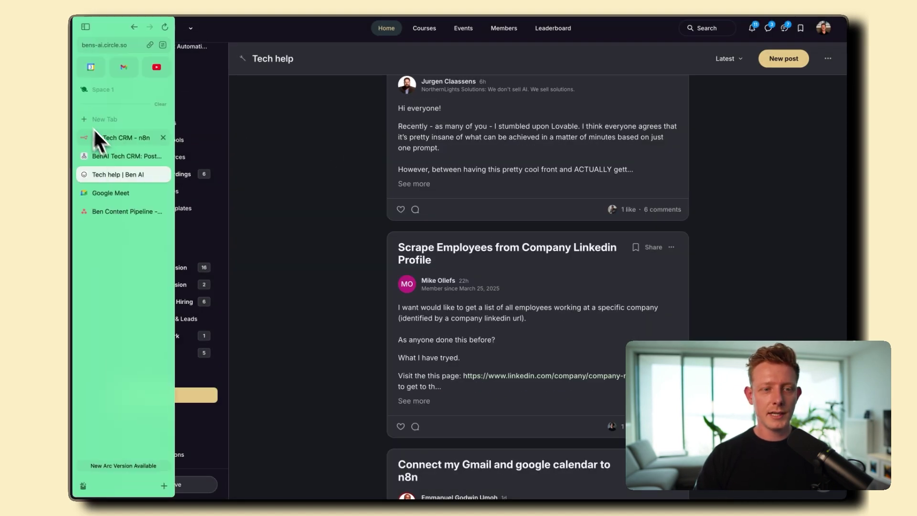
Step: Open the N8N & Lovable ticket's Airtable record under Replied and point out its ticked CheckStatus
left_click(127, 153)
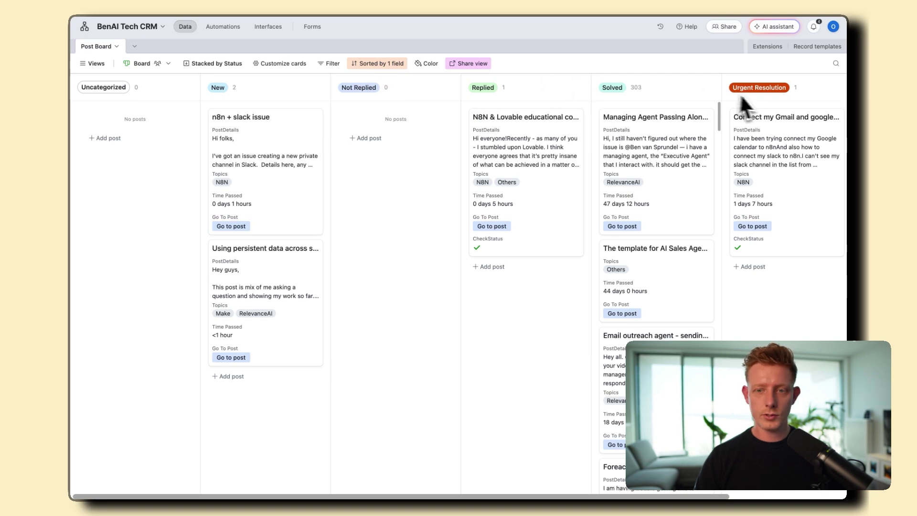
mouse_move(81, 88)
left_click(114, 134)
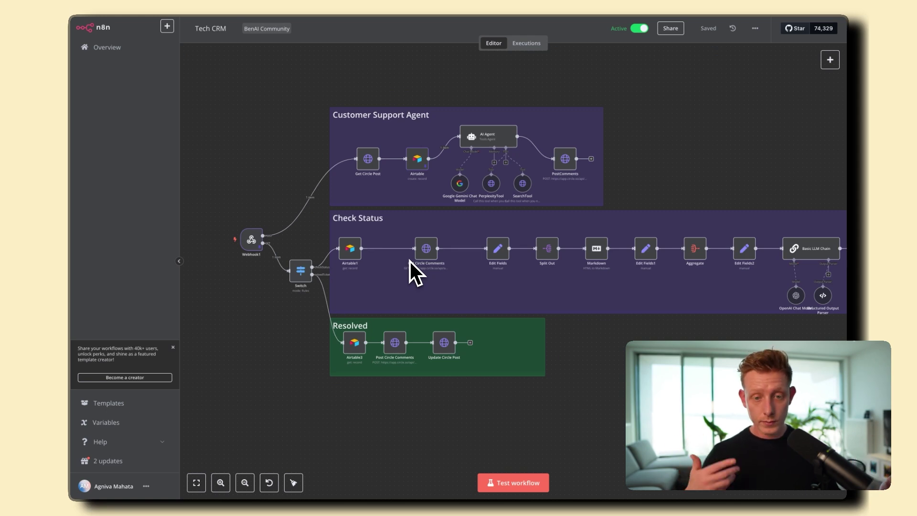
mouse_move(83, 186)
left_click(111, 159)
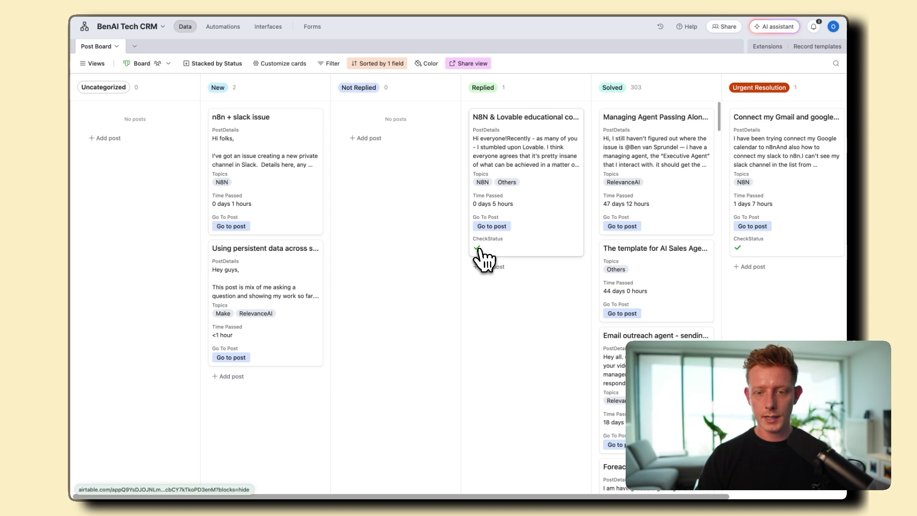
left_click(525, 227)
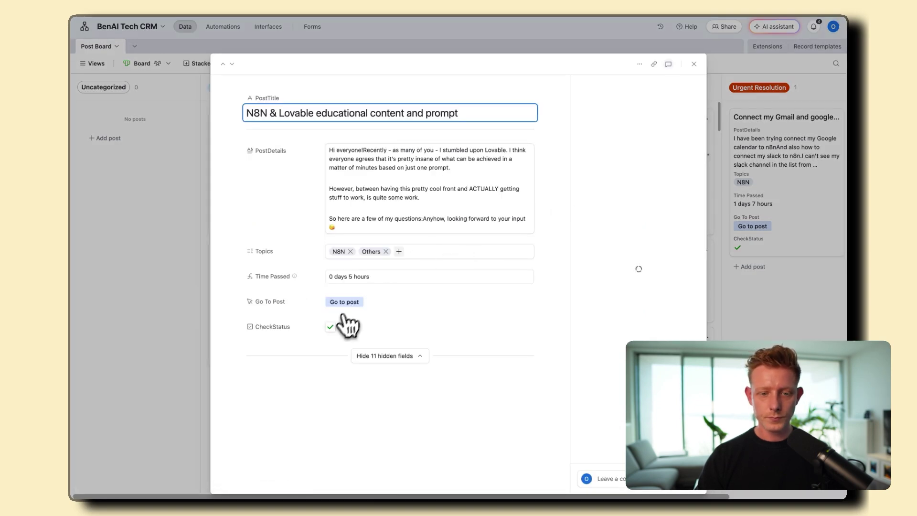
left_click(330, 326)
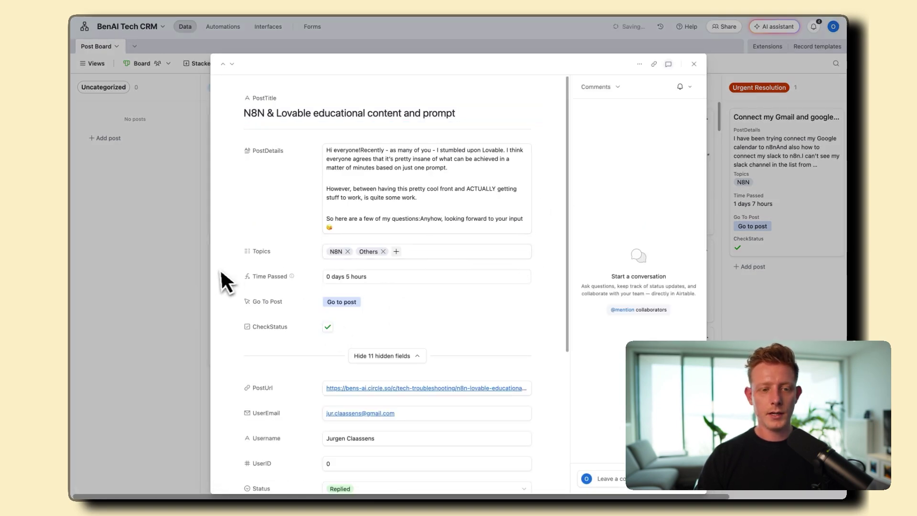
left_click(113, 140)
Step: Scroll the Tech CRM canvas toward the Resolved branch, alternating with the Airtable board before returning
scroll(456, 244, "right", 2)
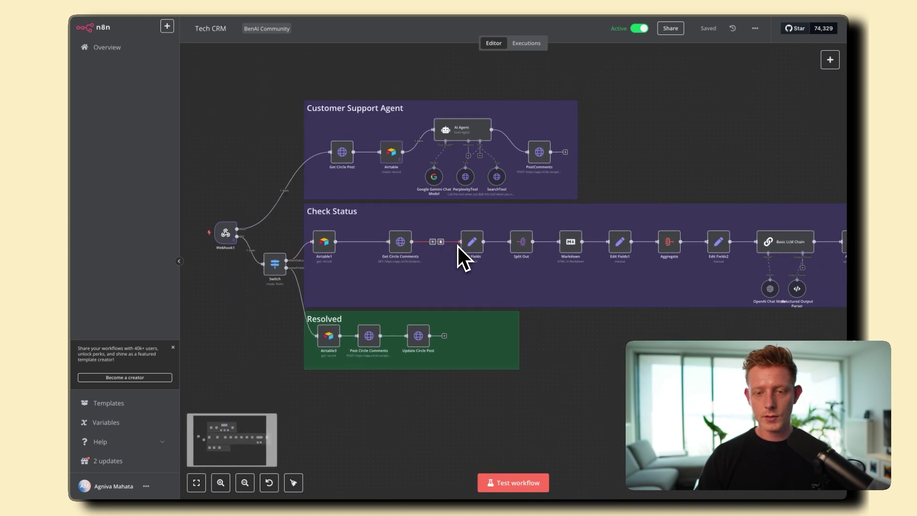
scroll(457, 244, "right", 3)
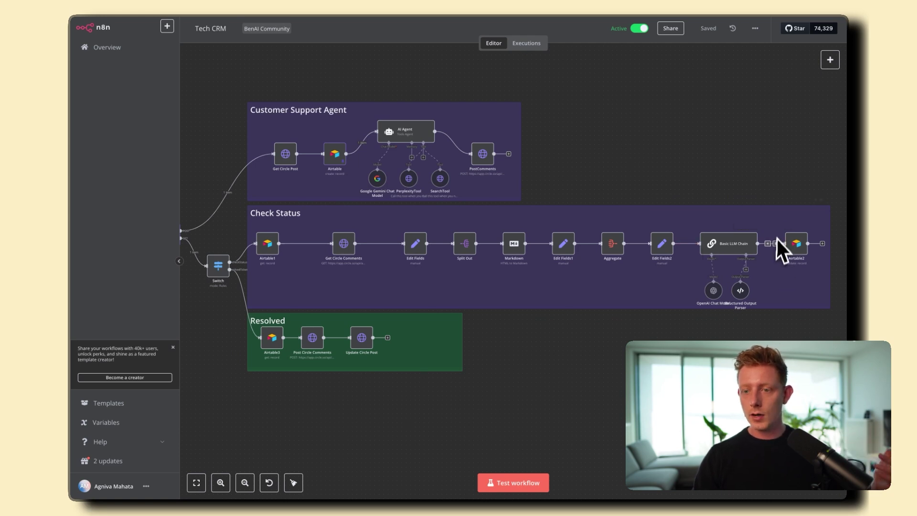
mouse_move(71, 158)
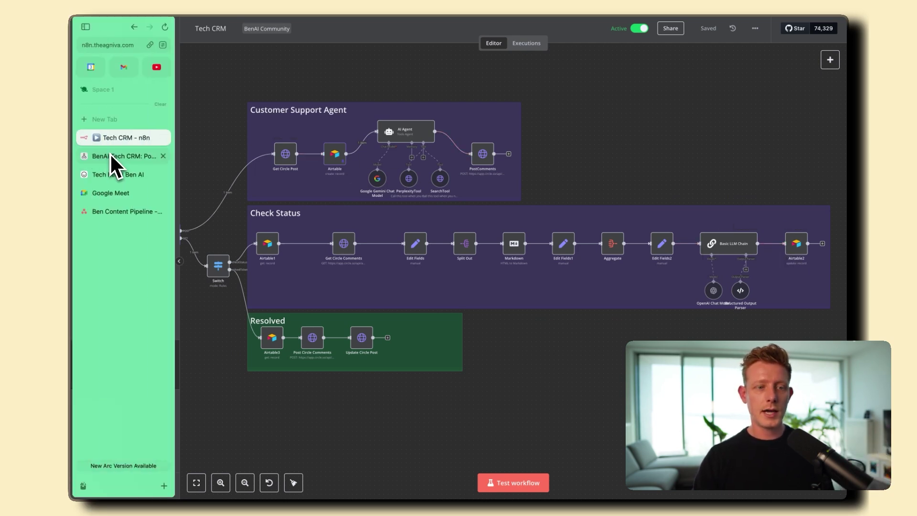
left_click(111, 156)
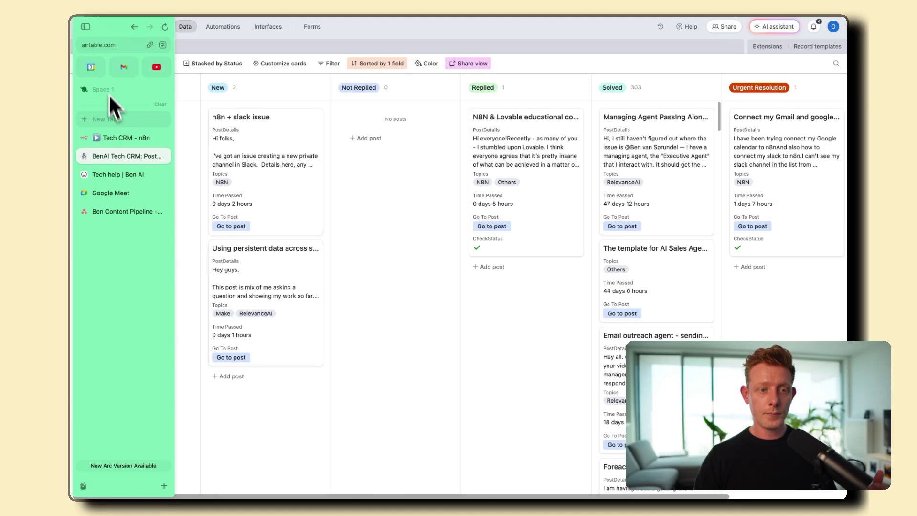
left_click(122, 137)
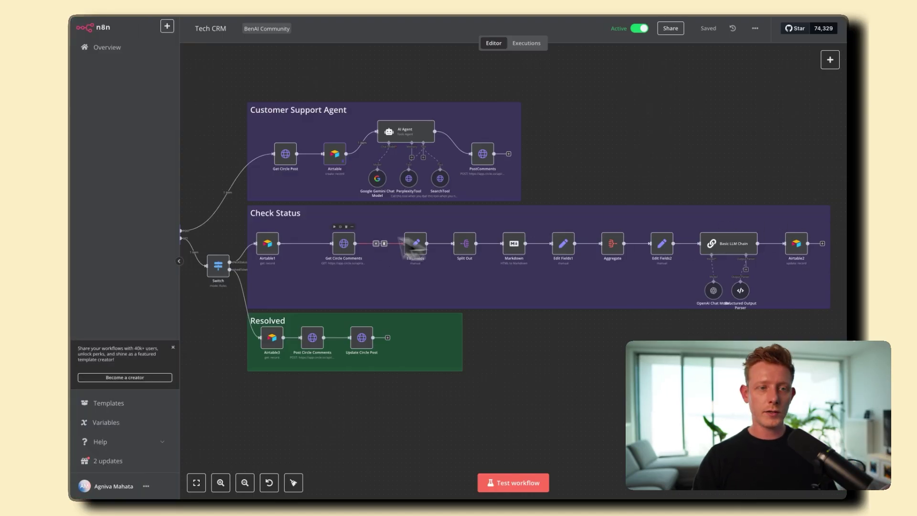
left_click(114, 154)
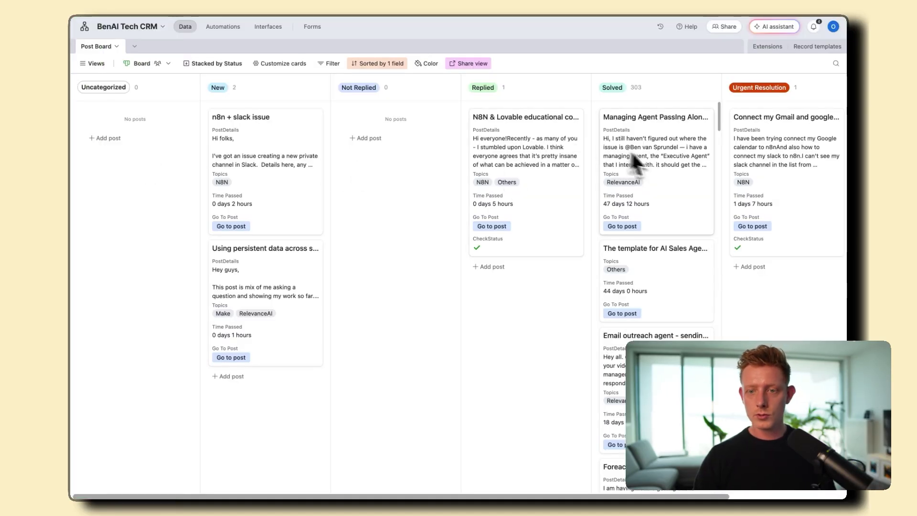
mouse_move(81, 121)
left_click(103, 138)
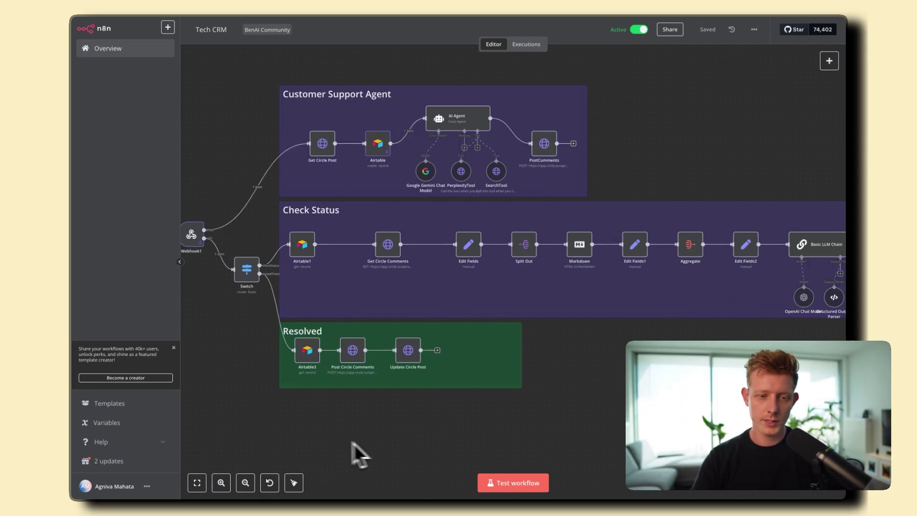
Step: Publish a Tech help post 'Connect Apify to Relevance AI', asking how to connect them, tagged Relevance AI
mouse_move(136, 217)
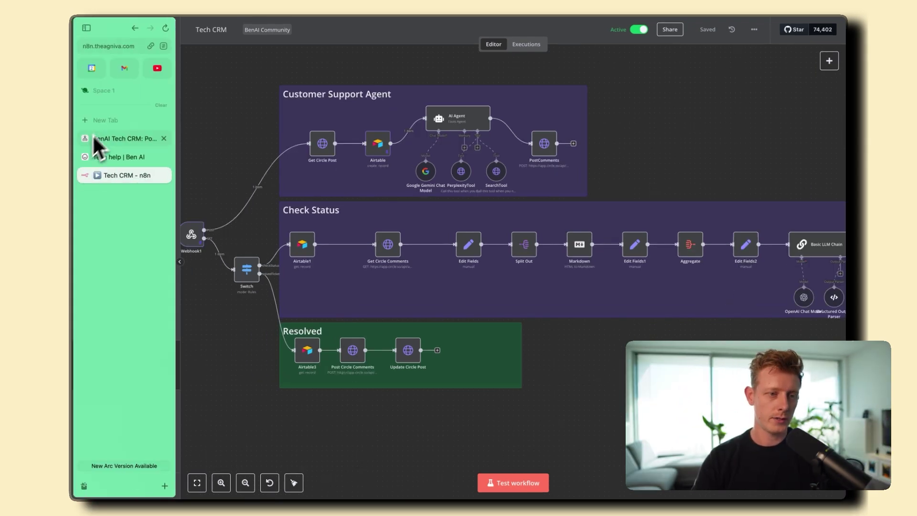
left_click(111, 158)
scroll(361, 280, "up", 10)
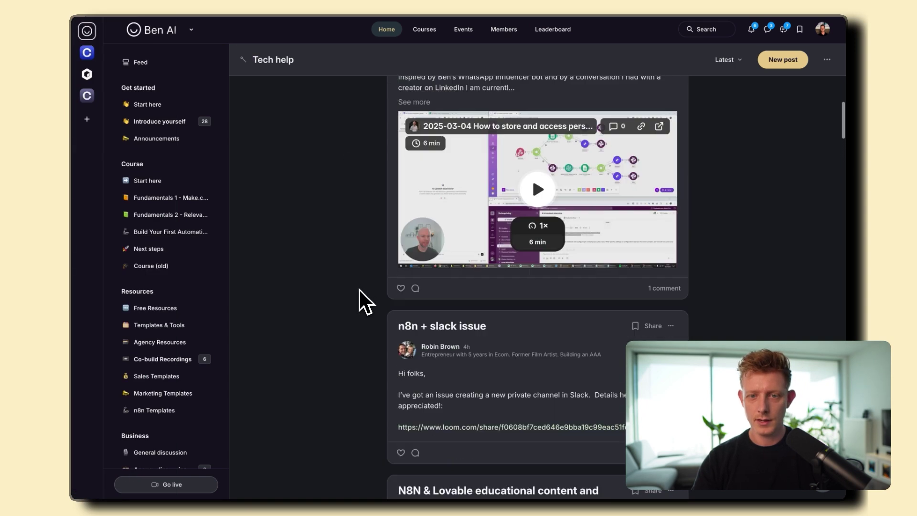
scroll(382, 280, "up", 5)
left_click(459, 287)
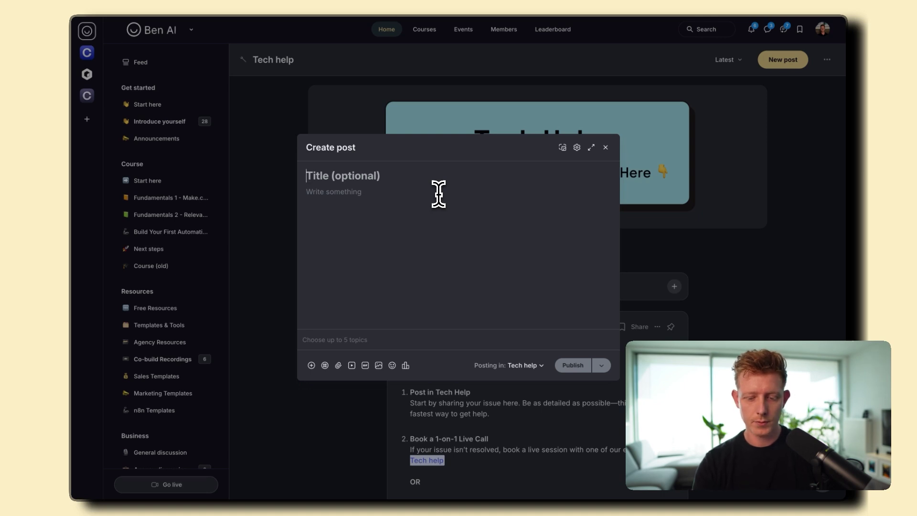
type("Connect Apify to Relevance AI")
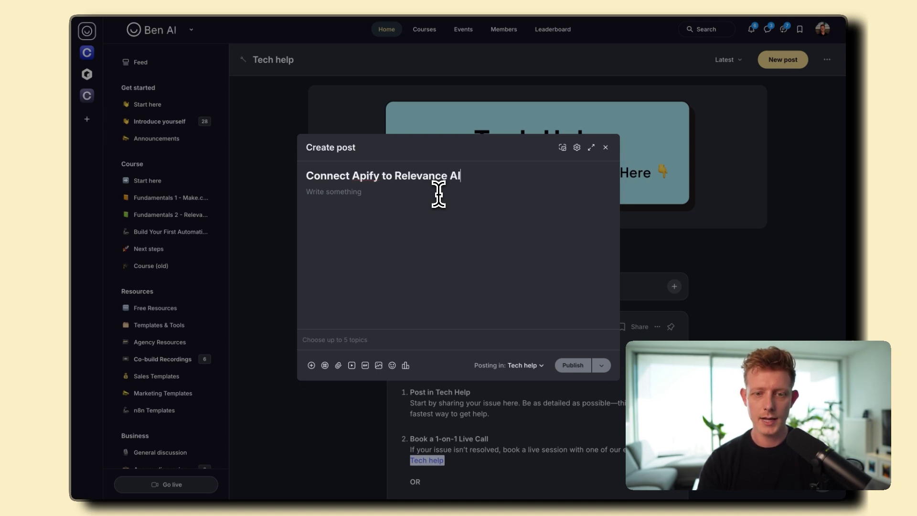
left_click(378, 204)
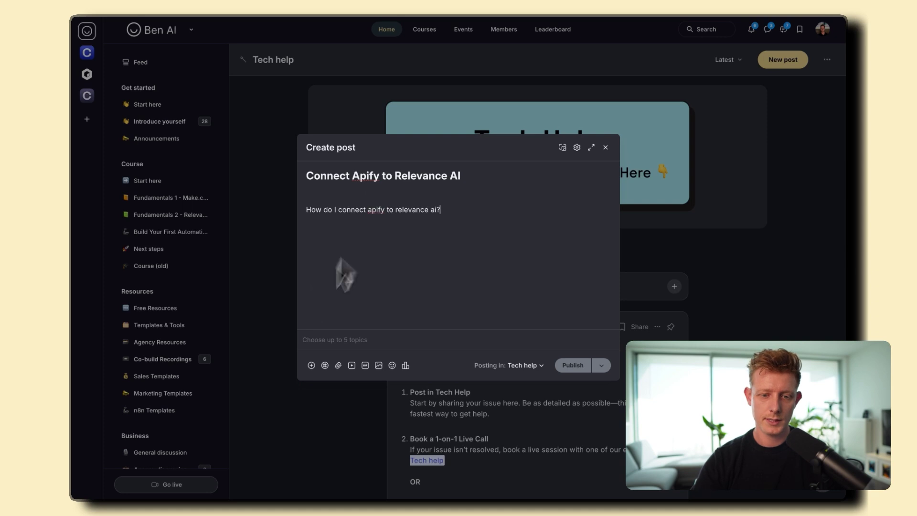
left_click(330, 339)
left_click(363, 270)
left_click(572, 364)
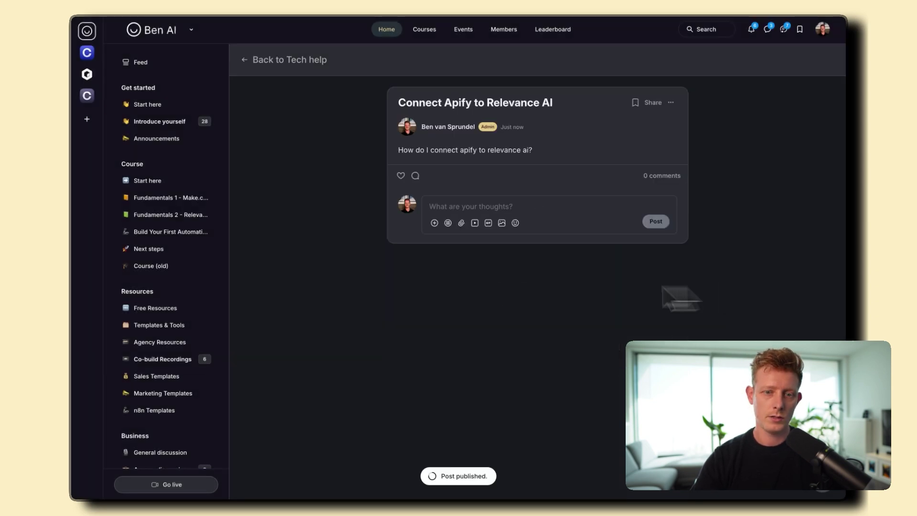
left_click(112, 174)
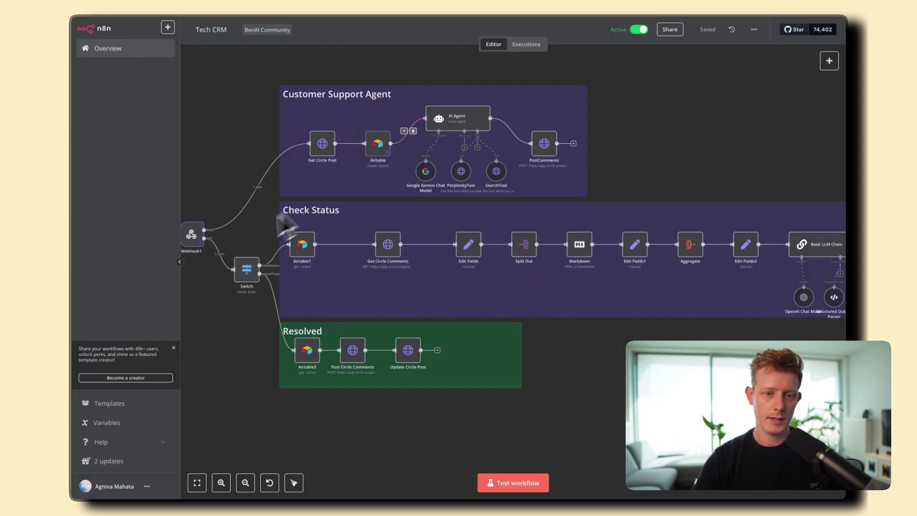
Step: Inspect the newest 16:21:01 execution, then reload the Connect Apify to Relevance AI post in Circle
left_click(533, 48)
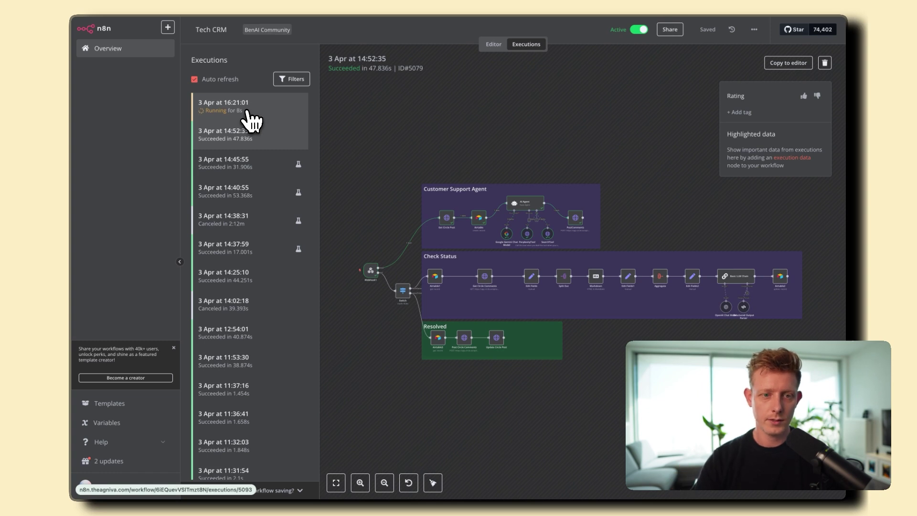
left_click(289, 115)
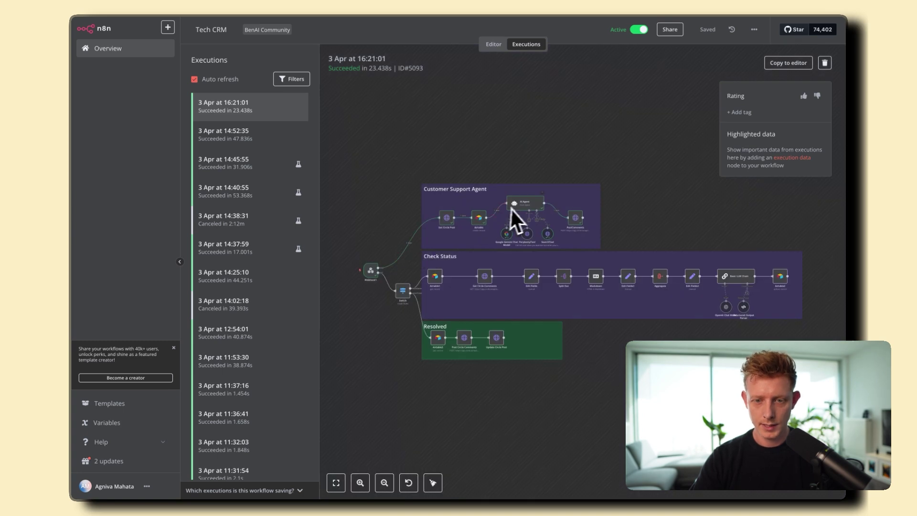
mouse_move(81, 184)
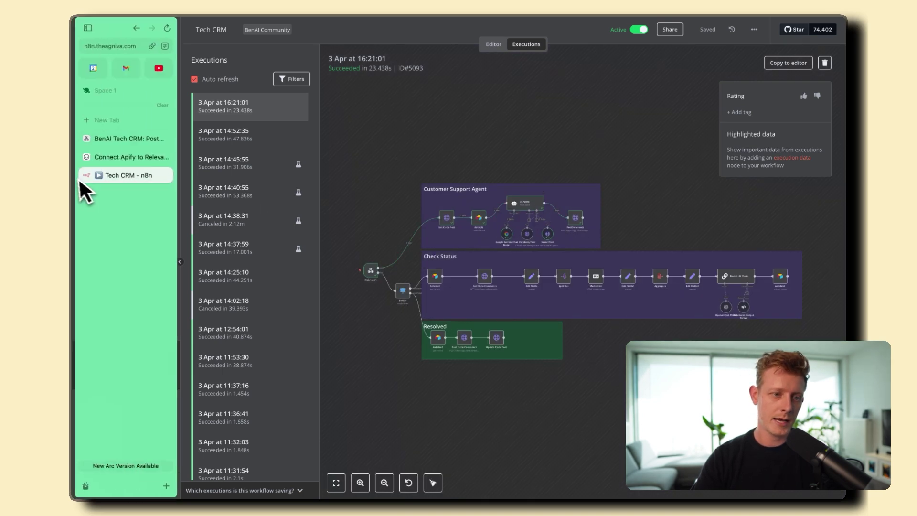
left_click(119, 159)
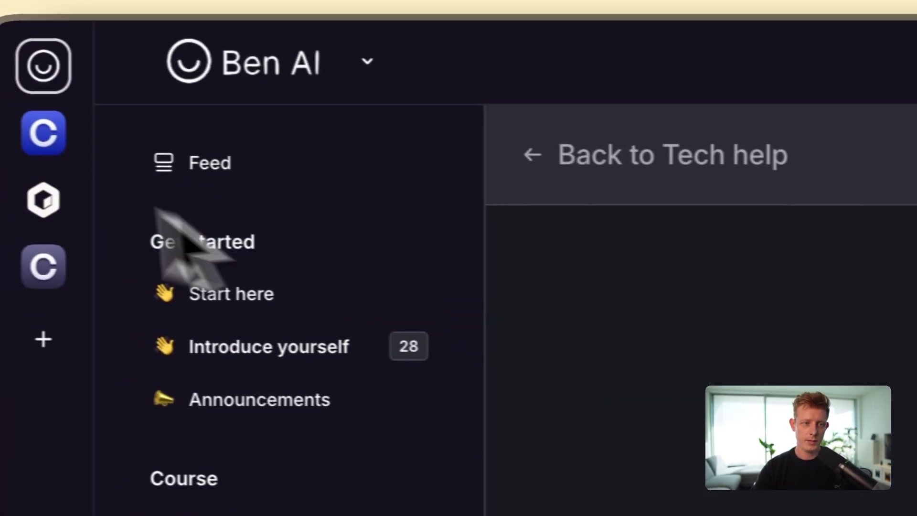
mouse_move(256, 122)
left_click(318, 72)
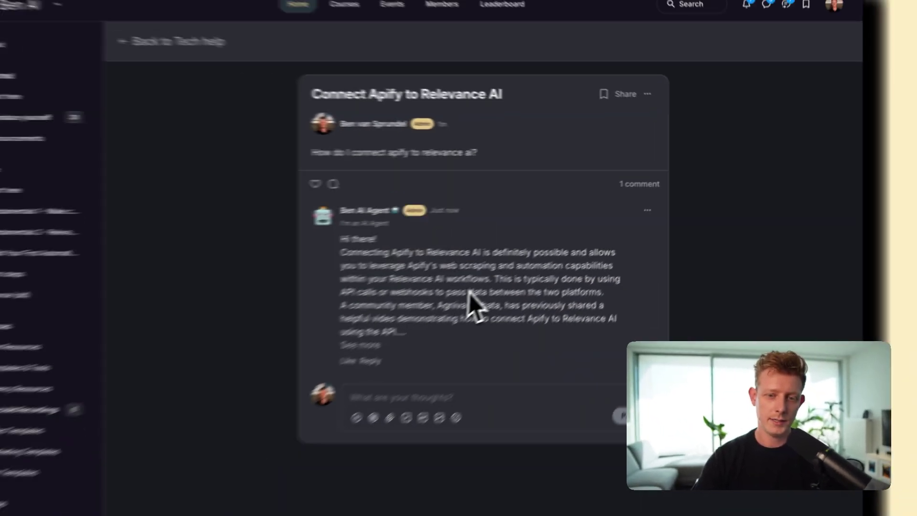
Step: Expand the AI agent's reply and read through its steps and additional resources
left_click(447, 308)
scroll(536, 265, "down", 4)
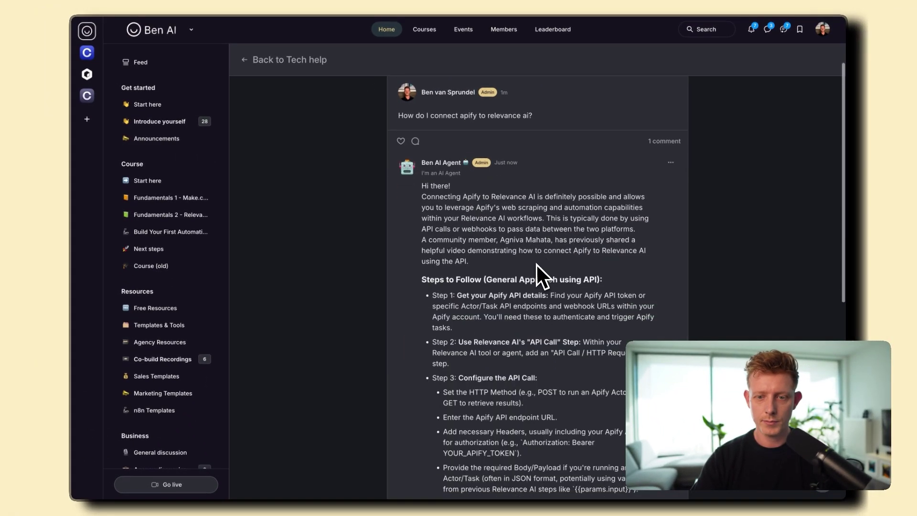
scroll(580, 159, "down", 4)
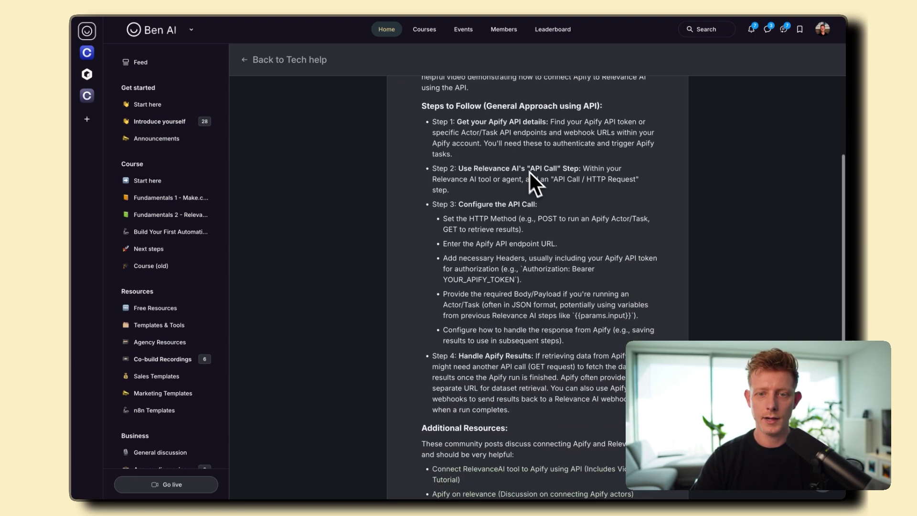
scroll(573, 152, "down", 1)
scroll(585, 178, "down", 2)
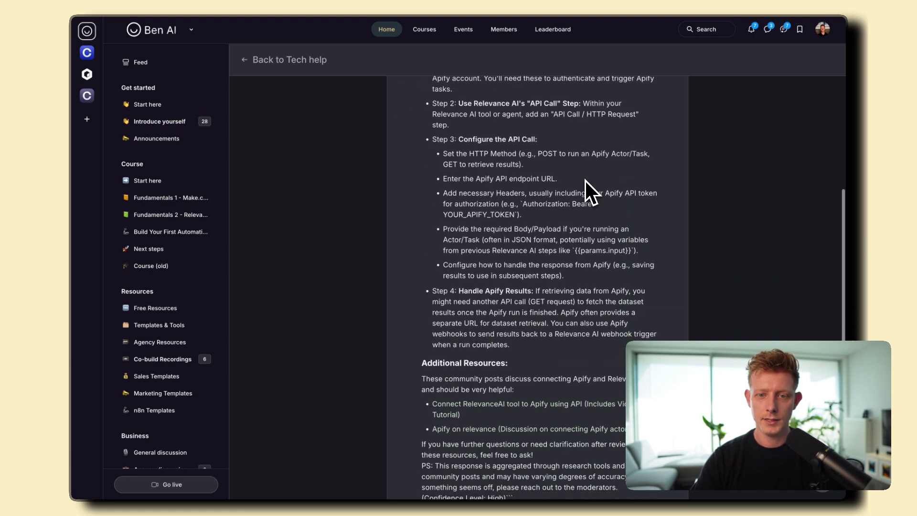
scroll(561, 170, "down", 2)
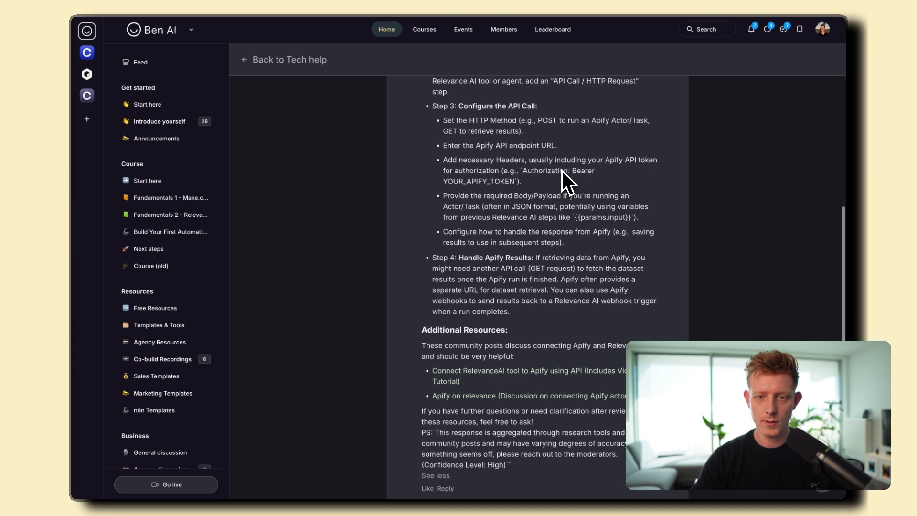
scroll(489, 188, "down", 2)
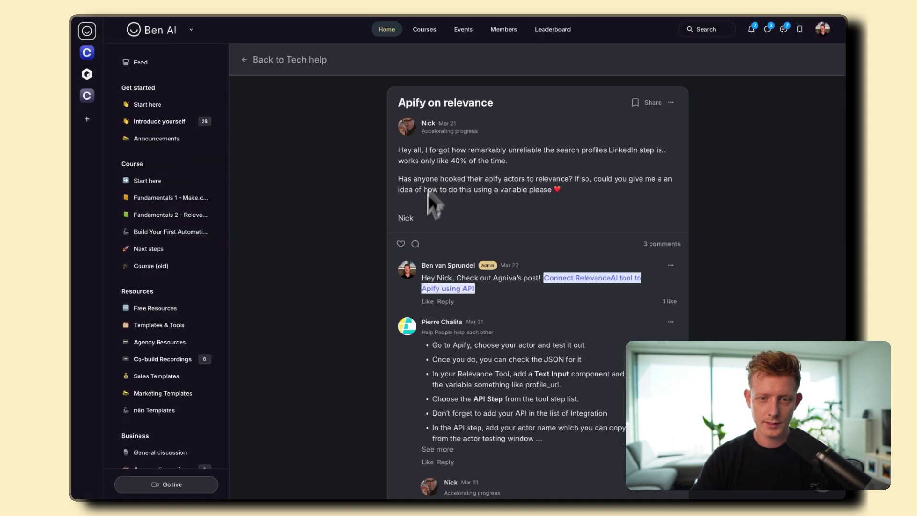
scroll(437, 329, "down", 3)
scroll(463, 227, "up", 3)
Step: Open the linked 'Connect RelevanceAI tool to Apify using API' resource, then come back and re-expand the reply
key("alt+Left")
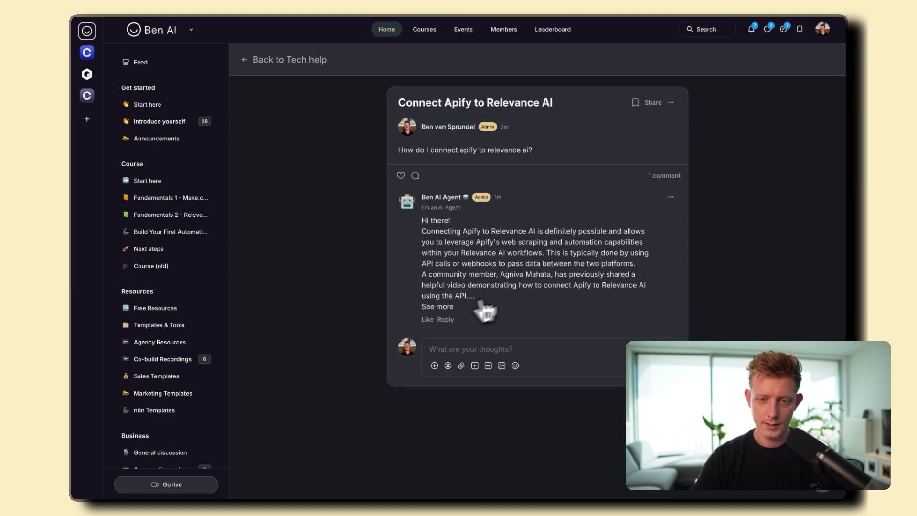
left_click(444, 307)
scroll(517, 311, "down", 8)
left_click(497, 310)
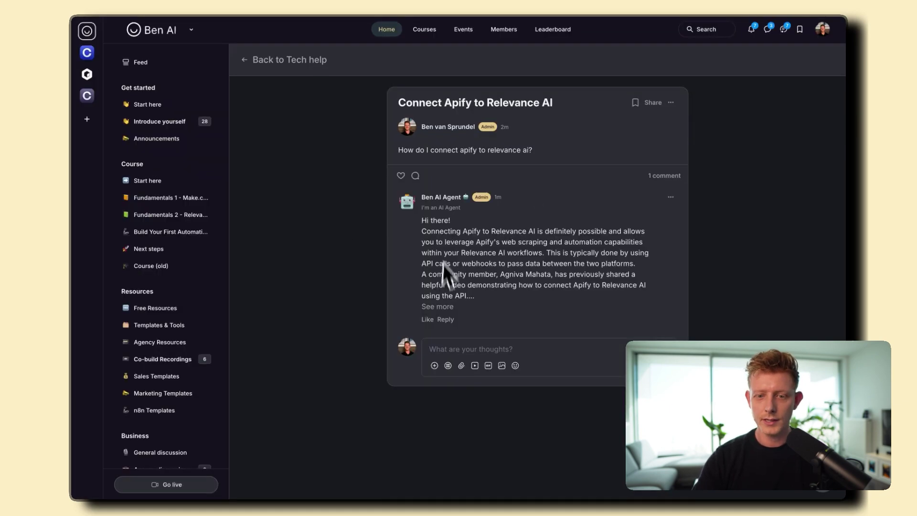
left_click(445, 307)
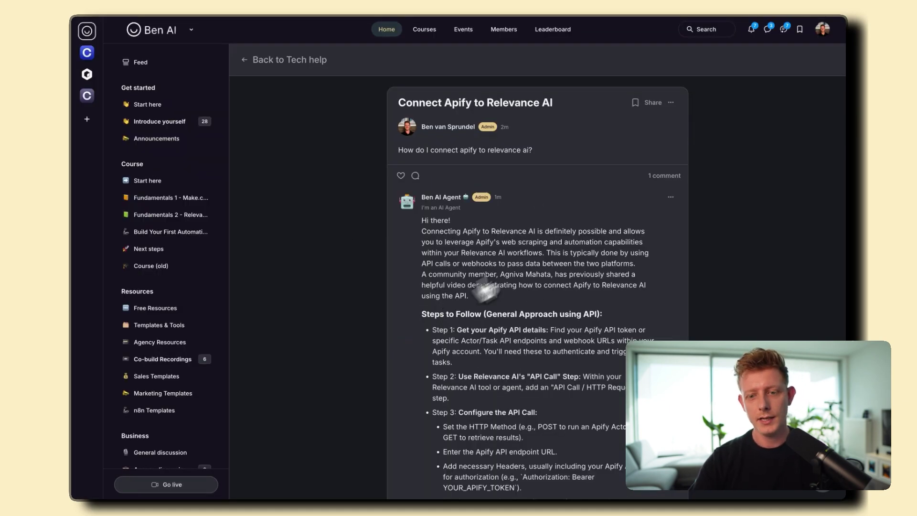
scroll(540, 353, "down", 4)
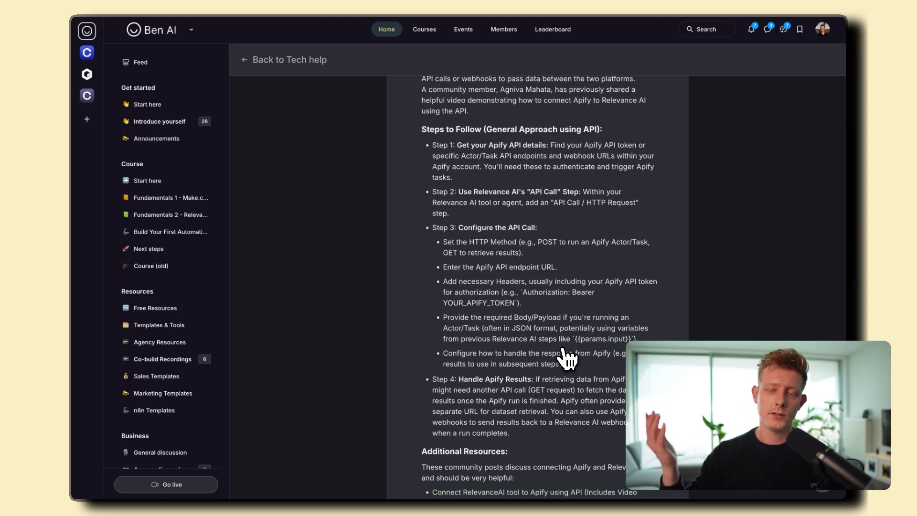
scroll(566, 359, "up", 2)
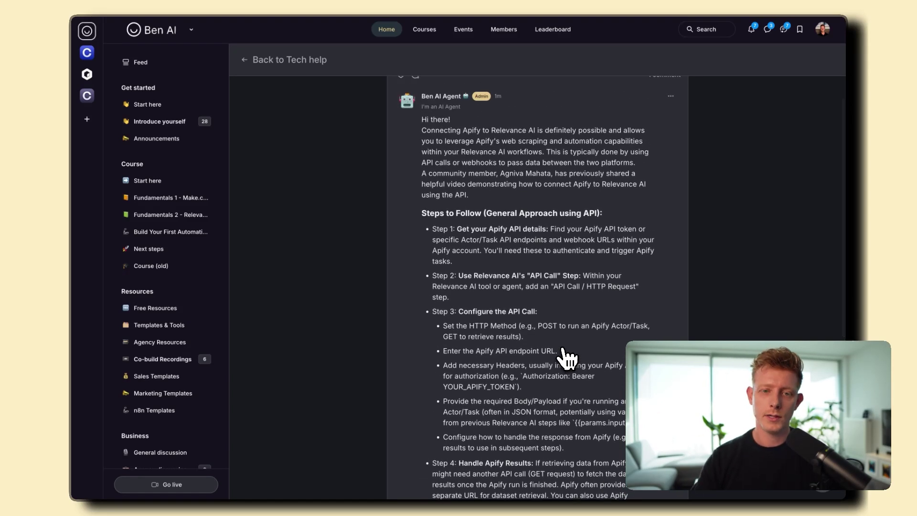
mouse_move(106, 272)
left_click(122, 173)
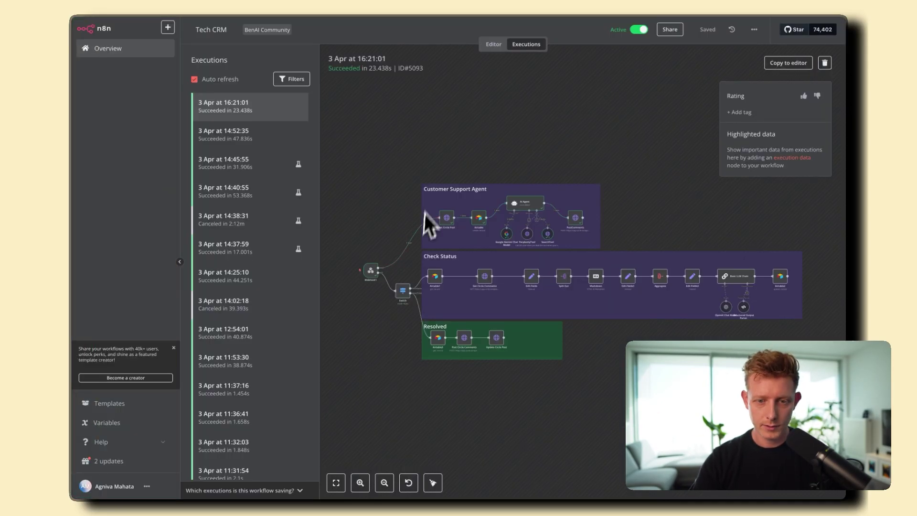
Step: Open the Get Circle Post step's run details in the 16:21:01 execution
scroll(407, 248, "up", 3)
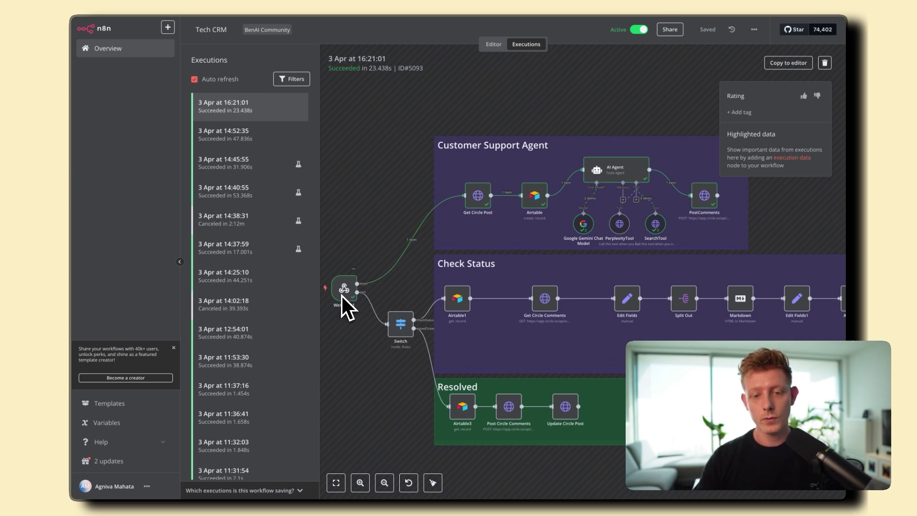
double_click(481, 205)
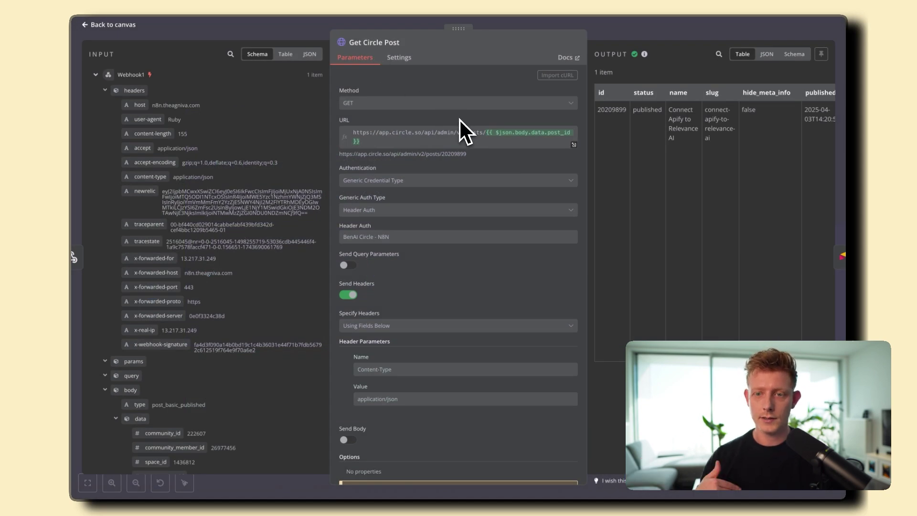
scroll(668, 127, "right", 5)
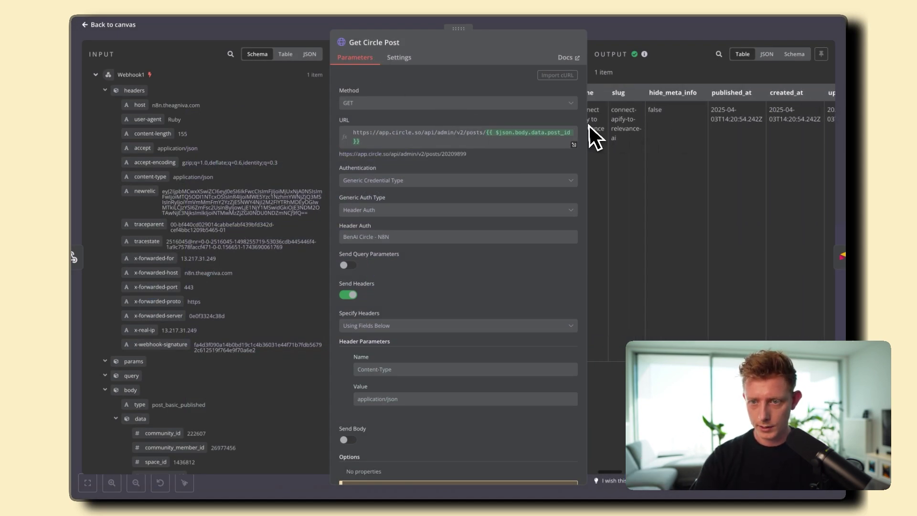
scroll(620, 126, "left", 5)
scroll(667, 113, "right", 5)
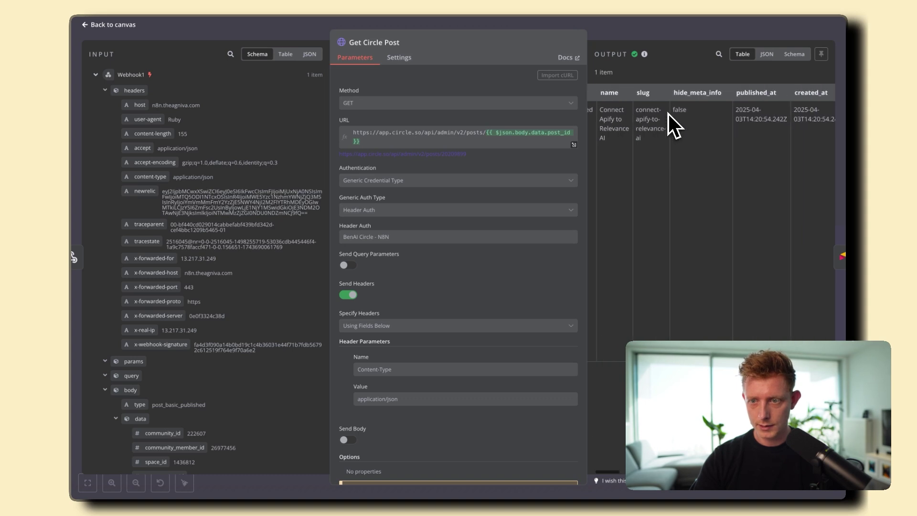
scroll(614, 131, "right", 6)
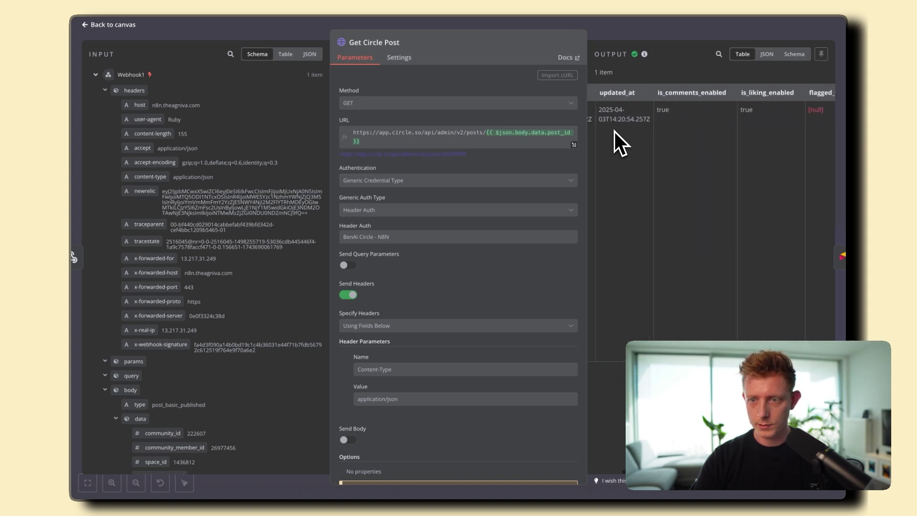
Step: View the fetched post as JSON, highlight its fallback question text, and return to the canvas
left_click(767, 56)
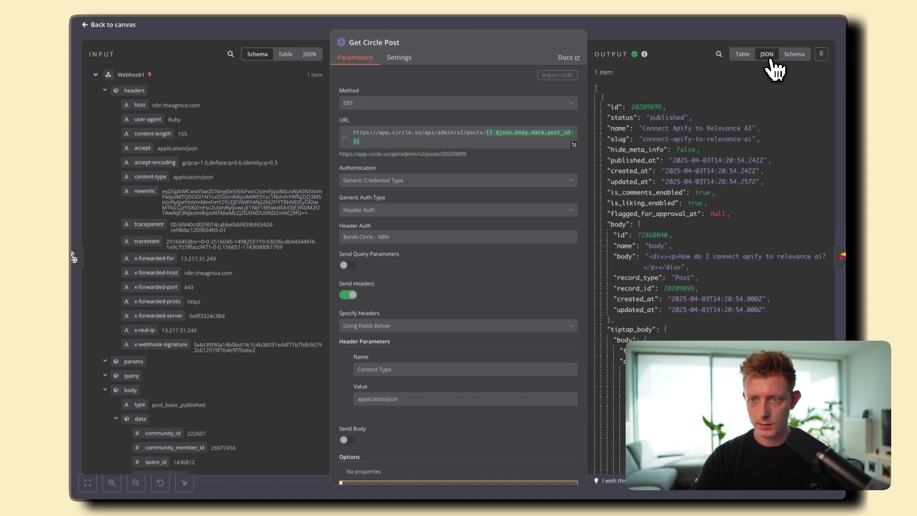
left_click(792, 56)
left_click(774, 56)
scroll(701, 170, "down", 15)
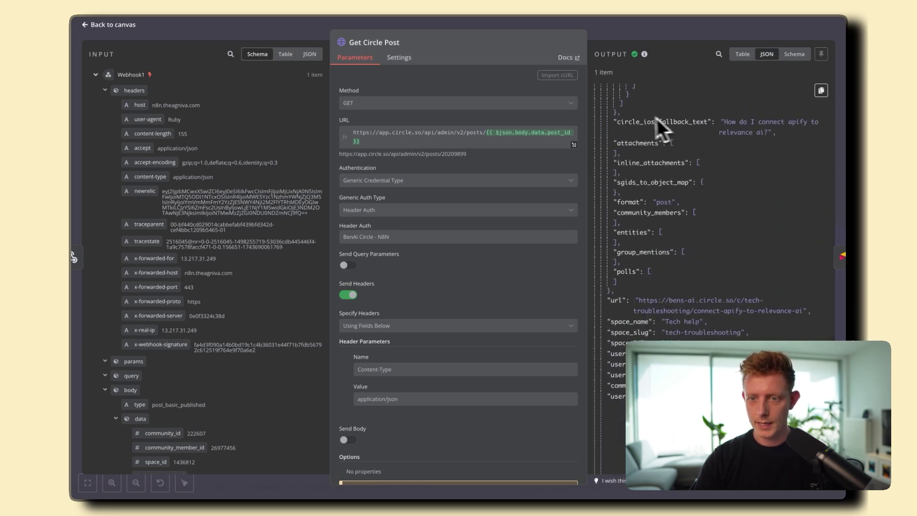
left_click_drag(722, 122, 766, 133)
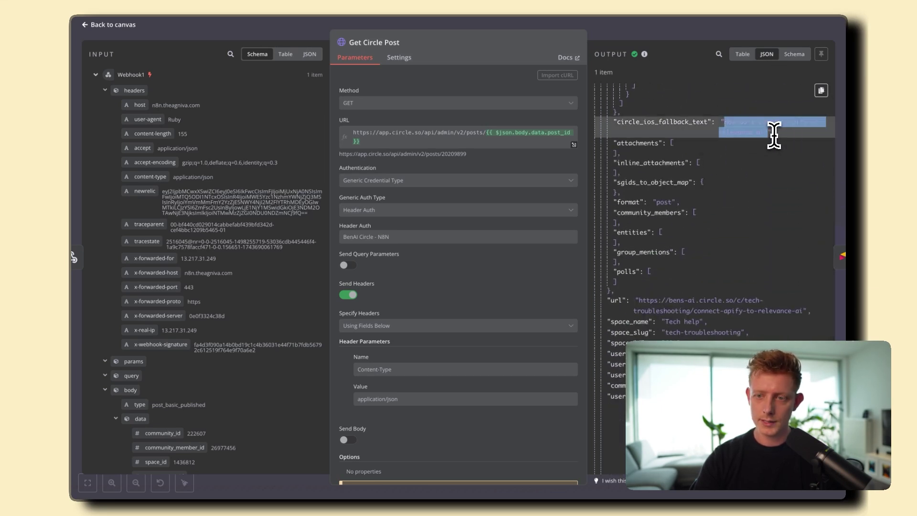
left_click(630, 32)
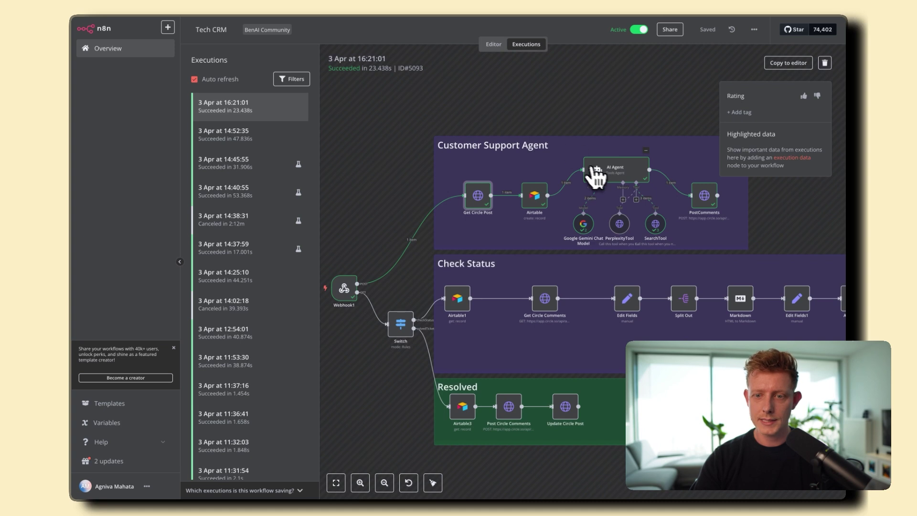
double_click(596, 171)
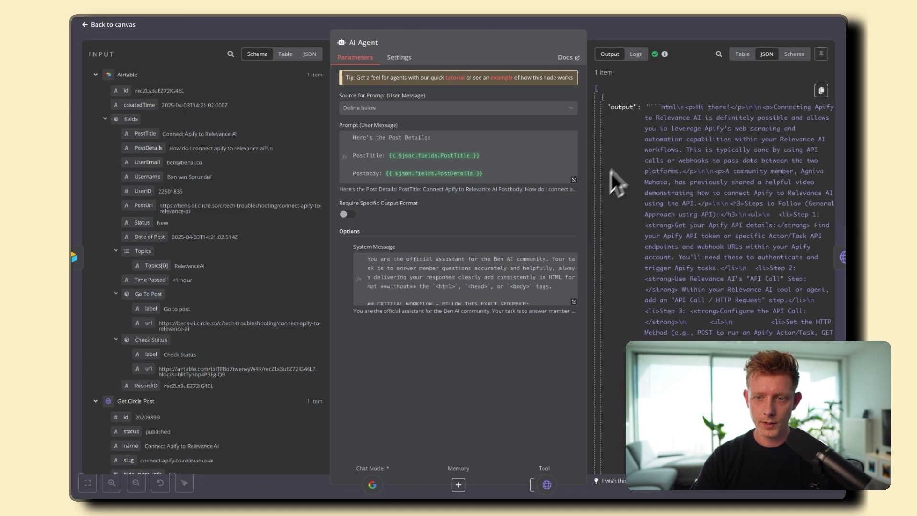
left_click(647, 34)
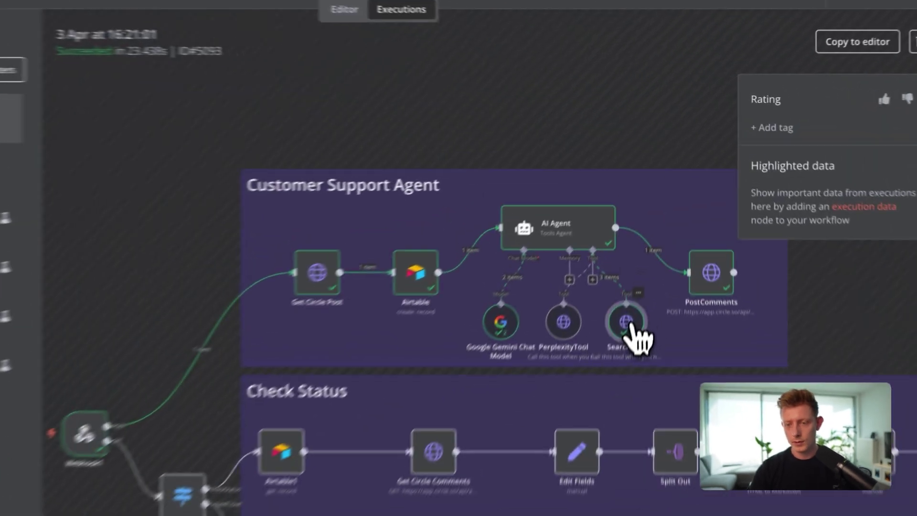
double_click(658, 233)
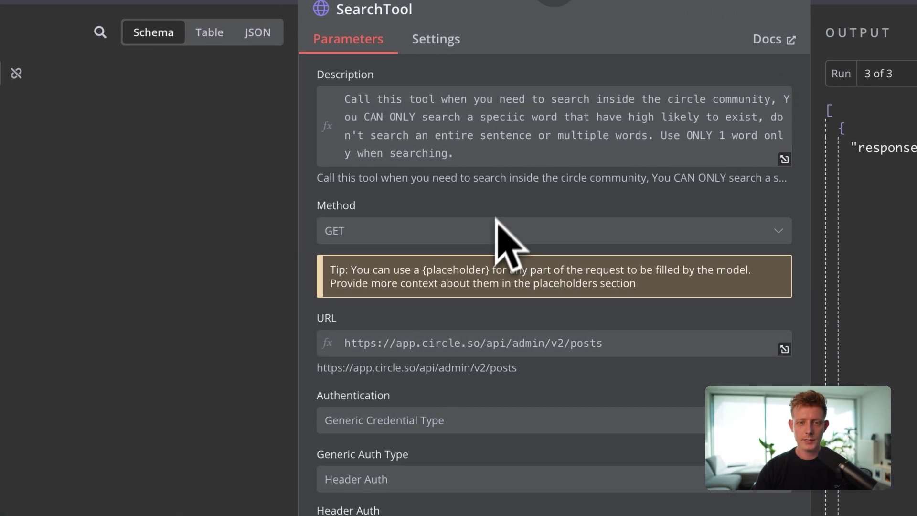
scroll(592, 360, "down", 2)
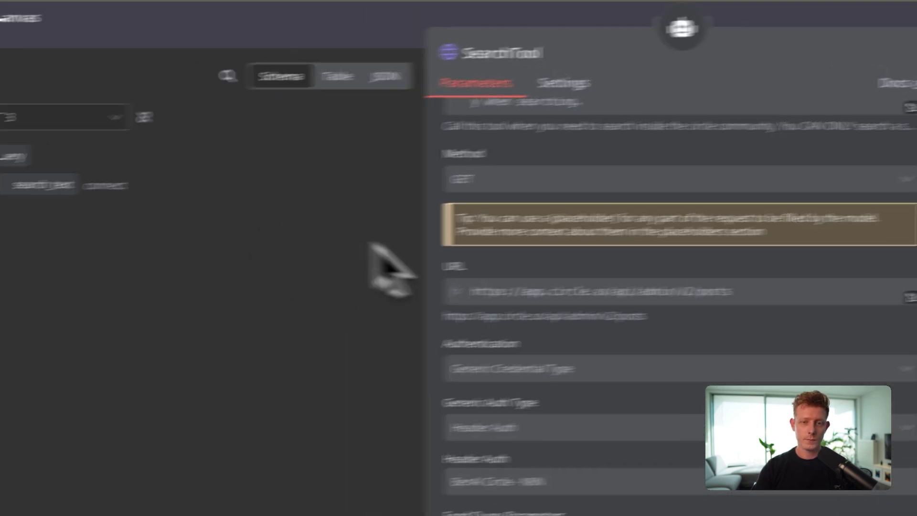
scroll(477, 334, "down", 2)
scroll(553, 248, "up", 4)
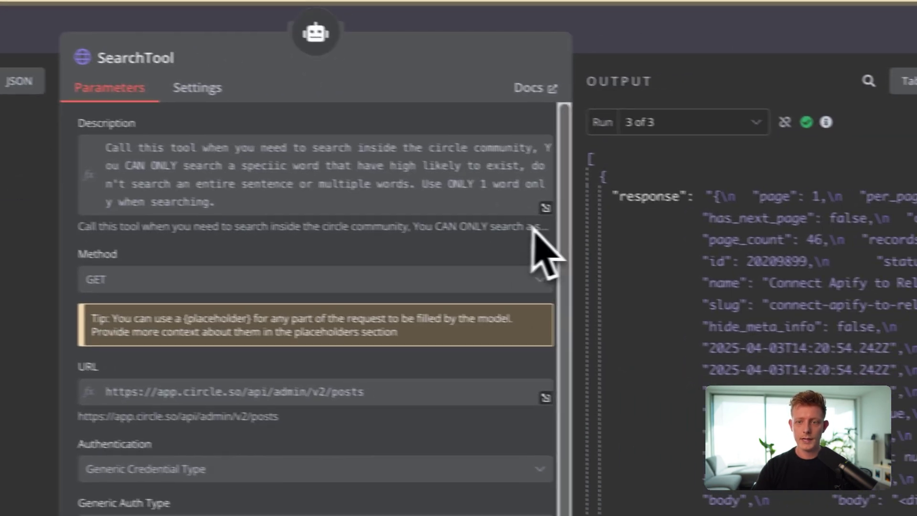
scroll(650, 382, "down", 5)
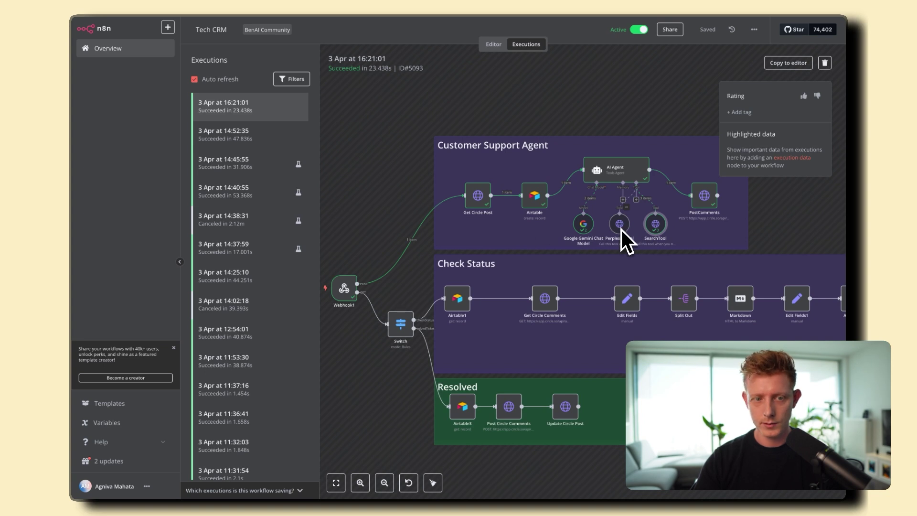
Step: Check the PerplexityTool step in the 14:25:10 run, then reselect the 16:21:01 run
left_click(236, 277)
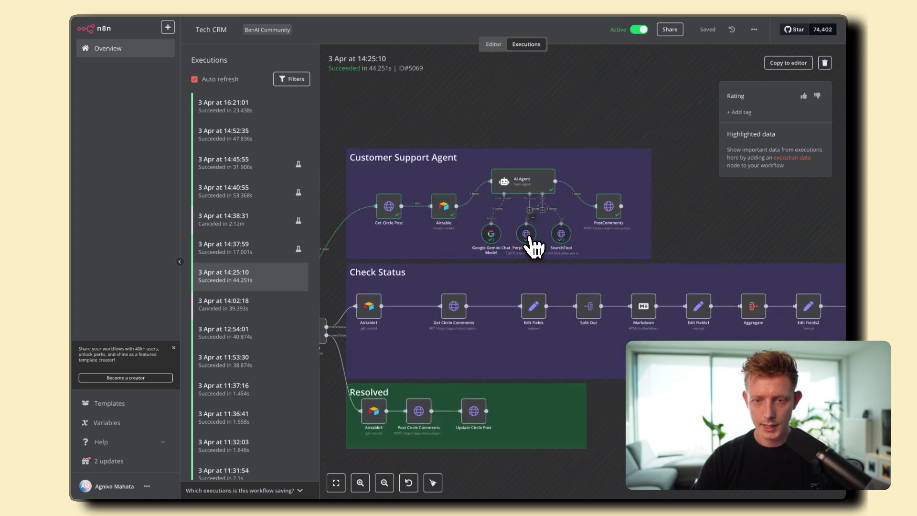
double_click(527, 234)
left_click(639, 26)
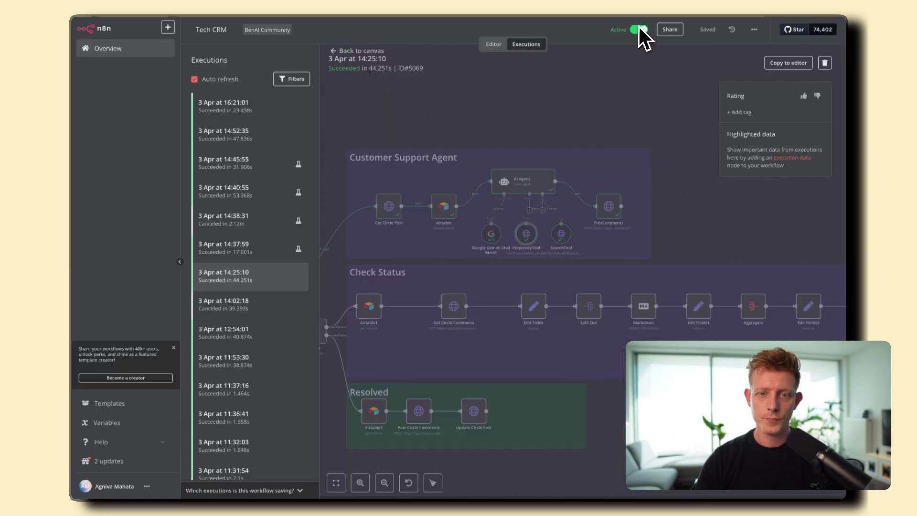
left_click(276, 115)
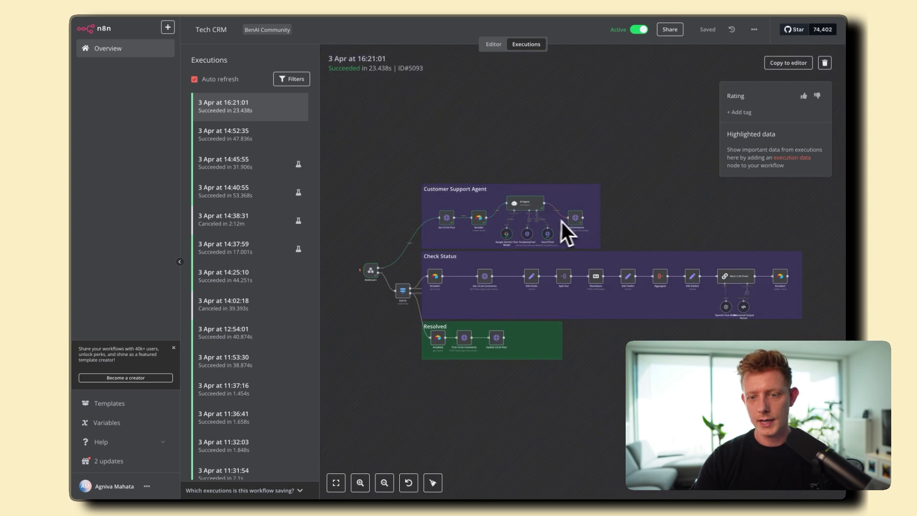
Step: Zoom and pan the execution canvas, then switch to the BenAI Tech CRM board in Airtable
scroll(561, 222, "up", 5)
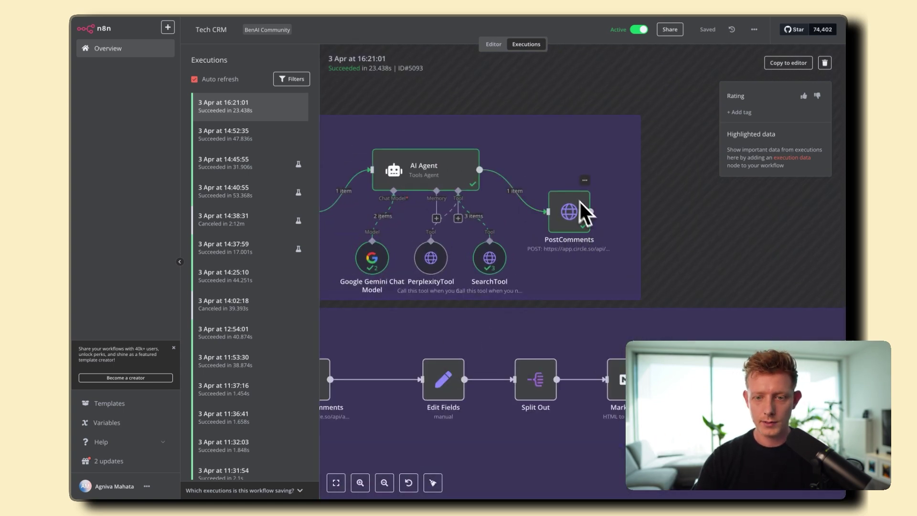
scroll(652, 206, "down", 3)
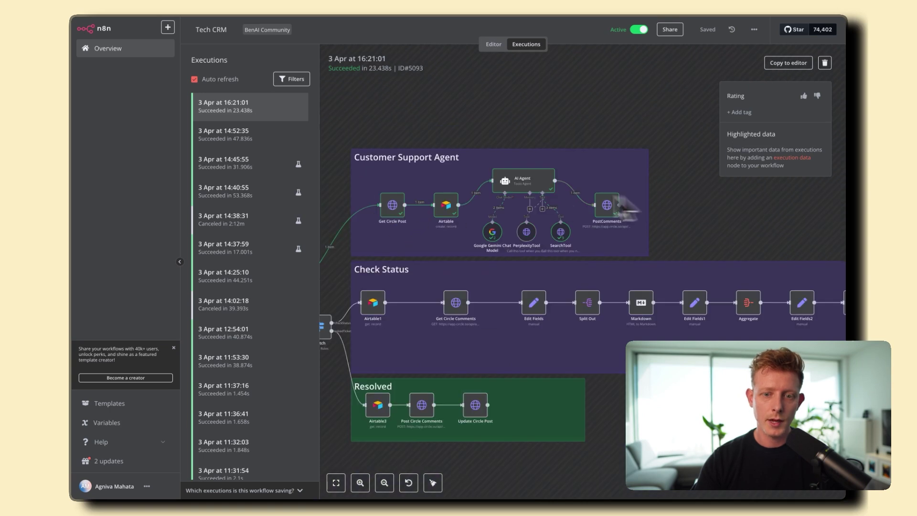
scroll(446, 207, "left", 2)
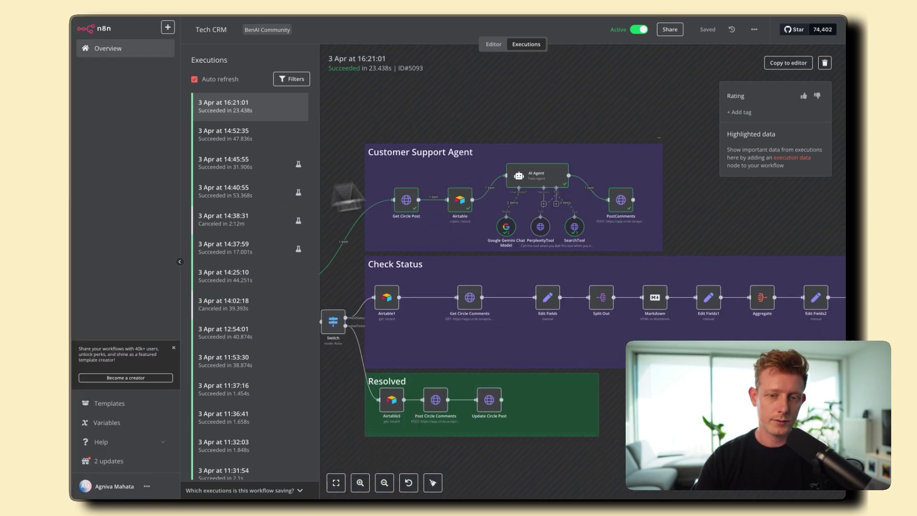
mouse_move(76, 198)
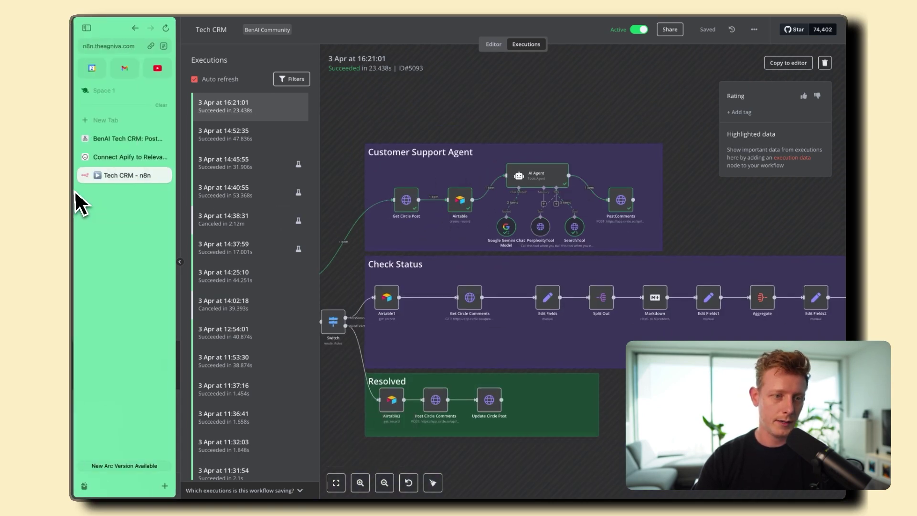
left_click(116, 142)
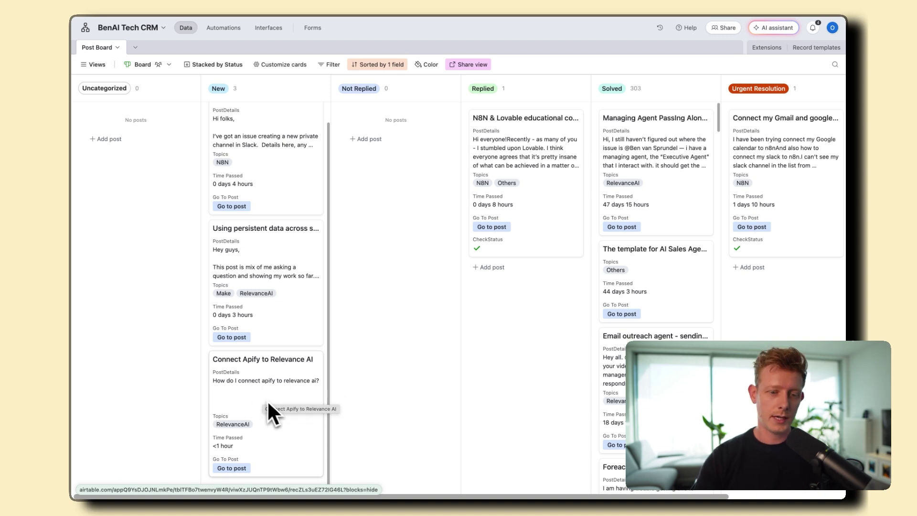
Step: Follow the Go to post link on the Connect Apify to Relevance AI ticket under New
left_click(232, 468)
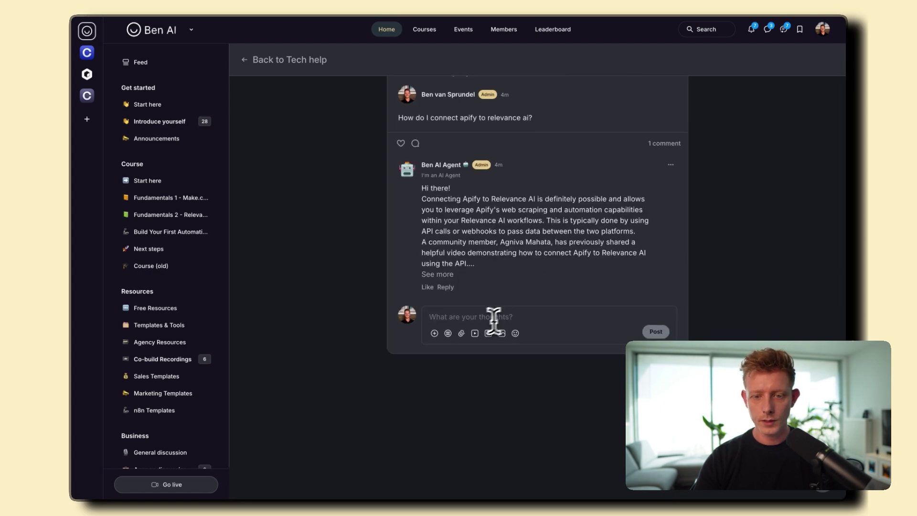
Step: Post the reply 'Go to Apify and Check this page: example.com' under the AI agent's answer
left_click(493, 318)
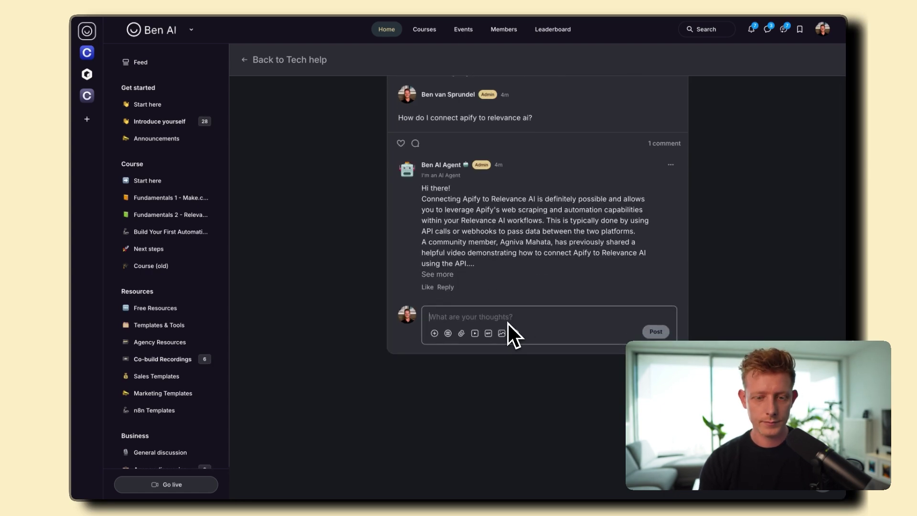
type("Tb")
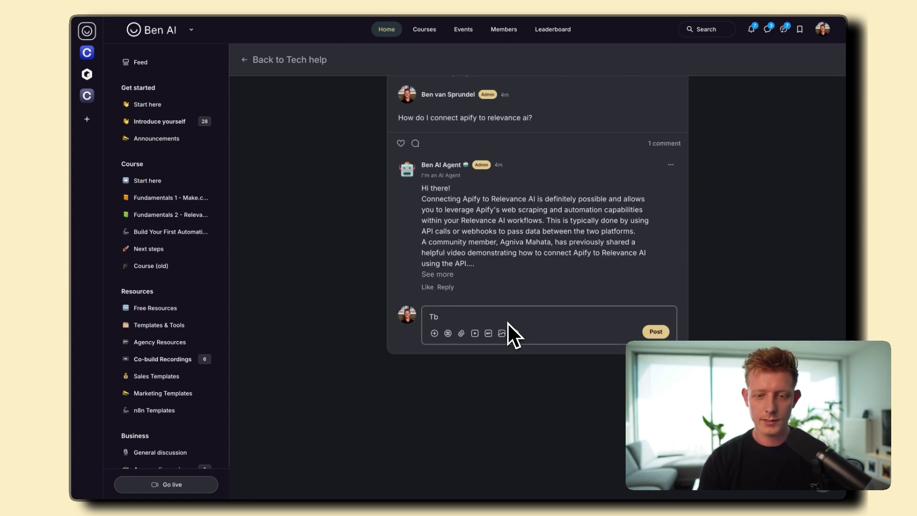
key("BackSpace")
key("BackSpace")
type("Go to ")
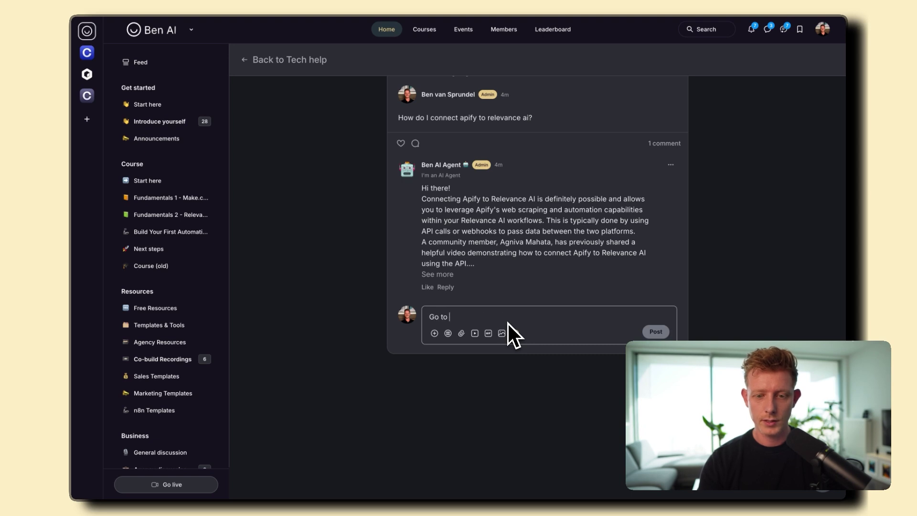
type("Apify and ")
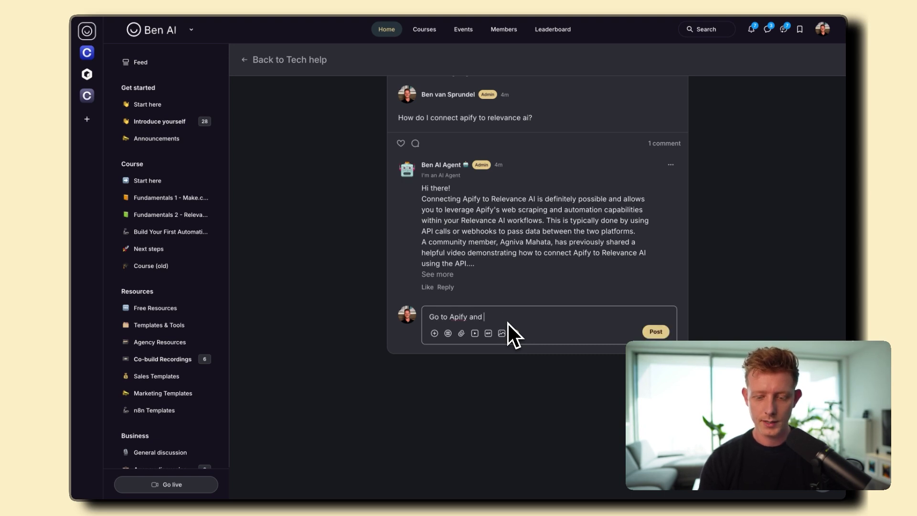
type("Check thius")
key("BackSpace")
key("BackSpace")
key("BackSpace")
type("s pa")
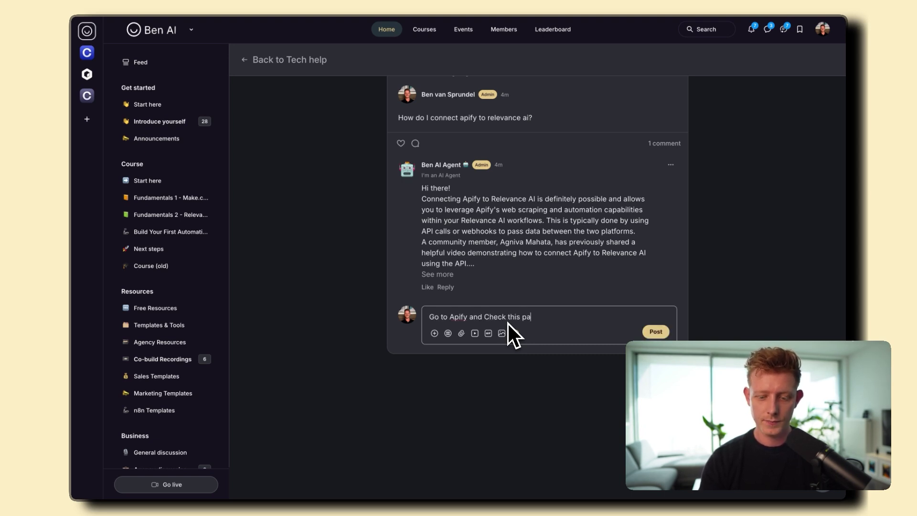
type("ge: example.com")
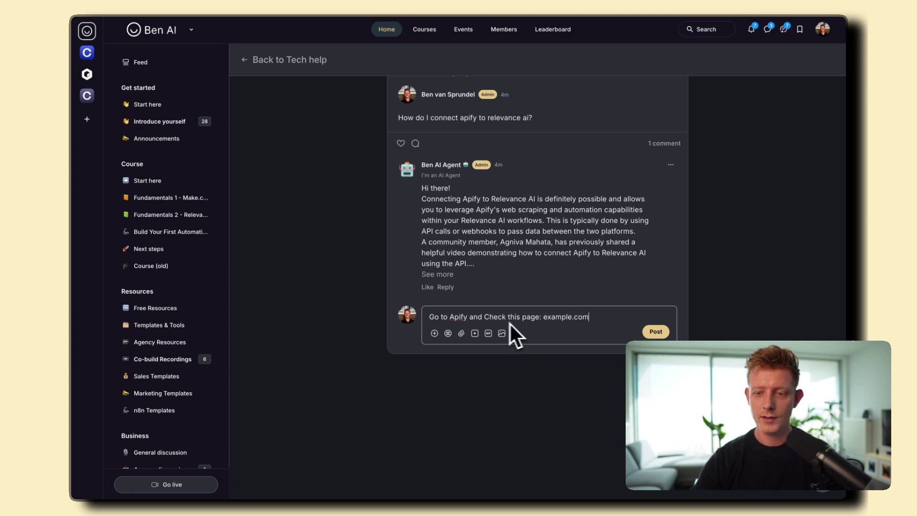
left_click(655, 332)
Step: Tick CheckStatus on the Connect Apify to Relevance AI ticket in Airtable
mouse_move(102, 296)
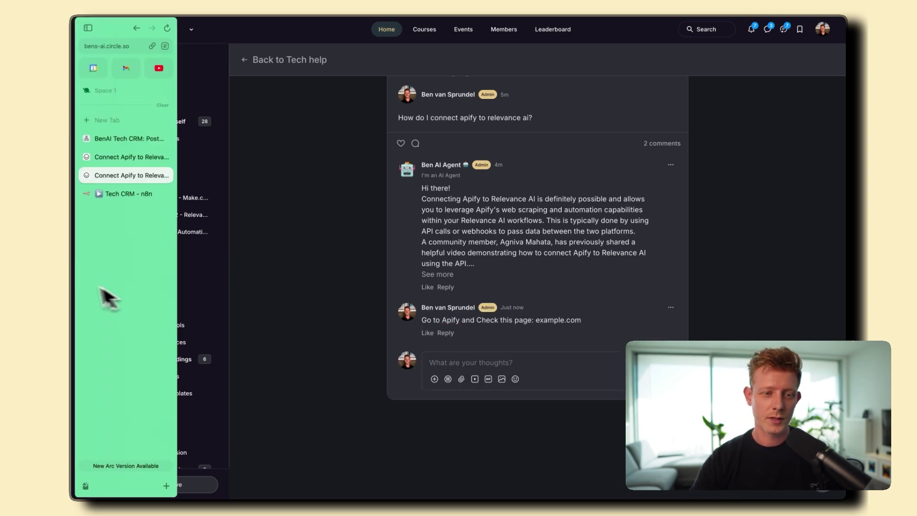
left_click(117, 193)
left_click(115, 138)
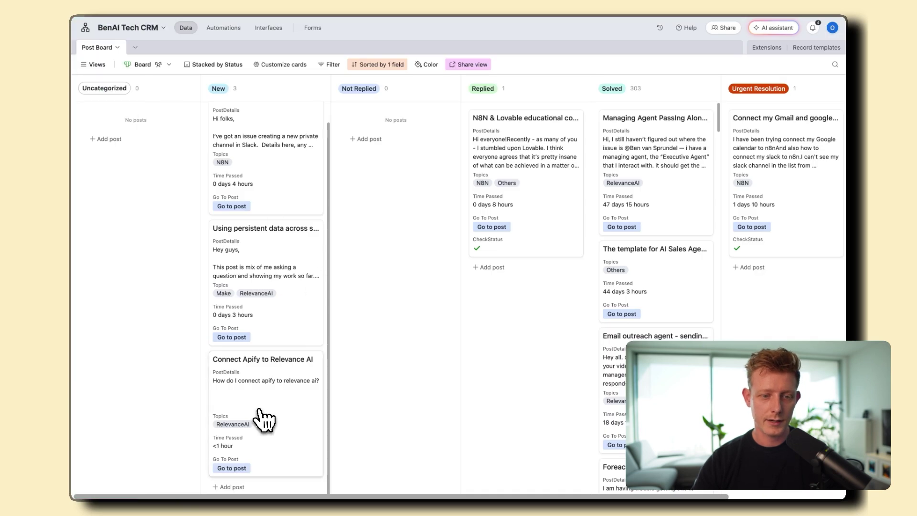
mouse_move(264, 420)
left_mouse_down()
mouse_move(327, 300)
mouse_move(499, 262)
mouse_move(497, 229)
mouse_move(299, 347)
mouse_move(265, 420)
left_mouse_up()
scroll(276, 415, "down", 1)
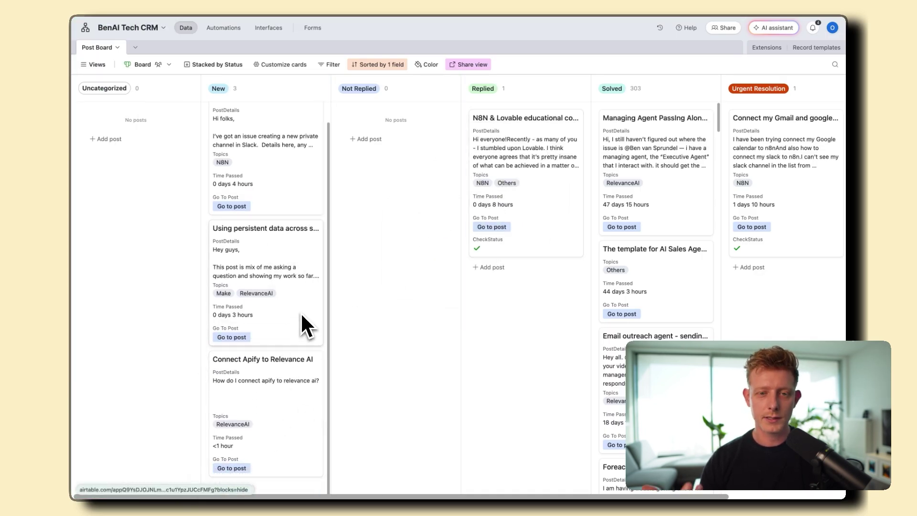
left_click(282, 419)
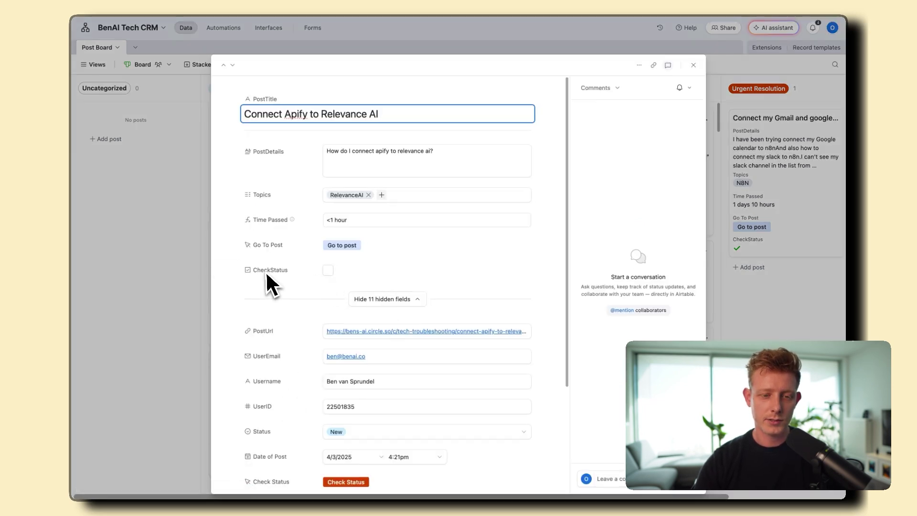
left_click(328, 270)
left_click(185, 278)
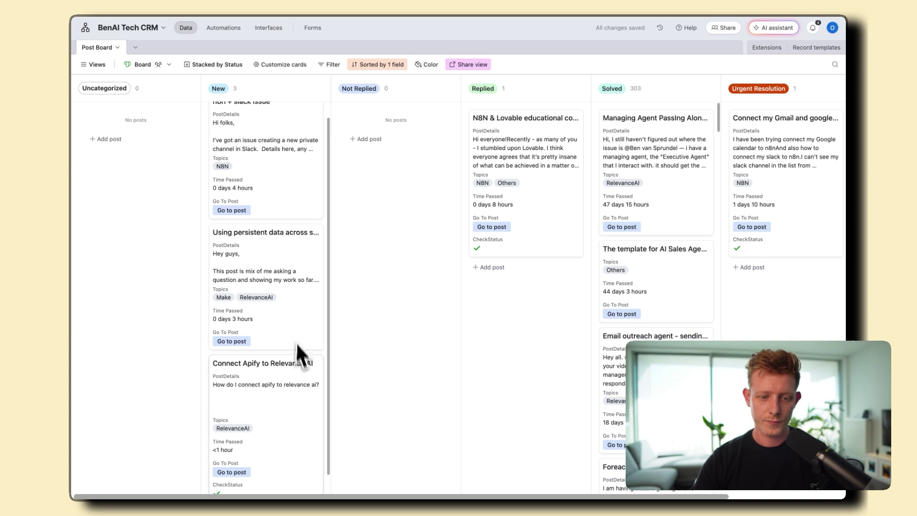
Step: Move the Apify ticket into the Replied column and return to the Circle post
scroll(299, 366, "down", 1)
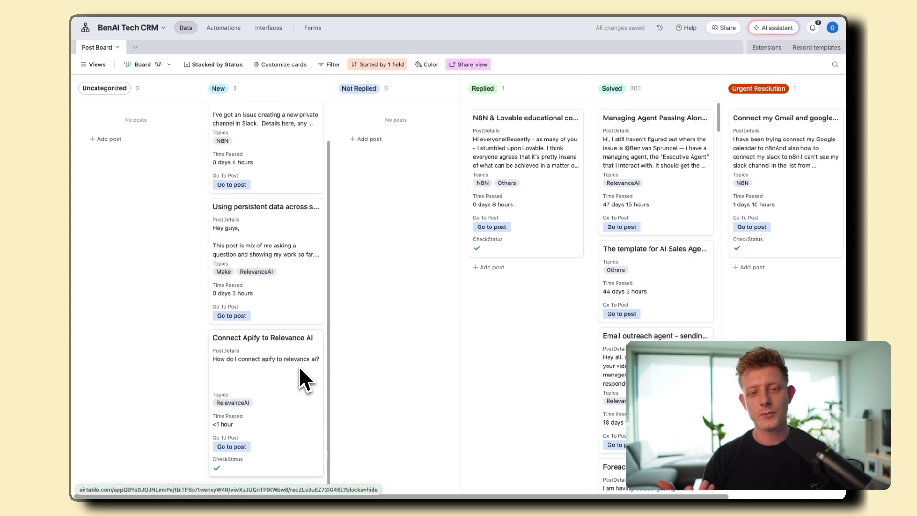
left_click_drag(299, 366, 520, 189)
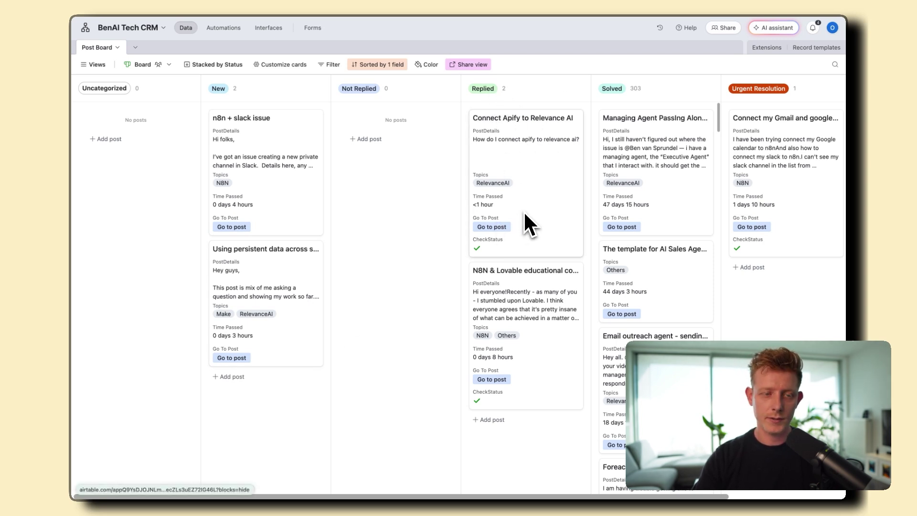
mouse_move(29, 280)
left_click(128, 172)
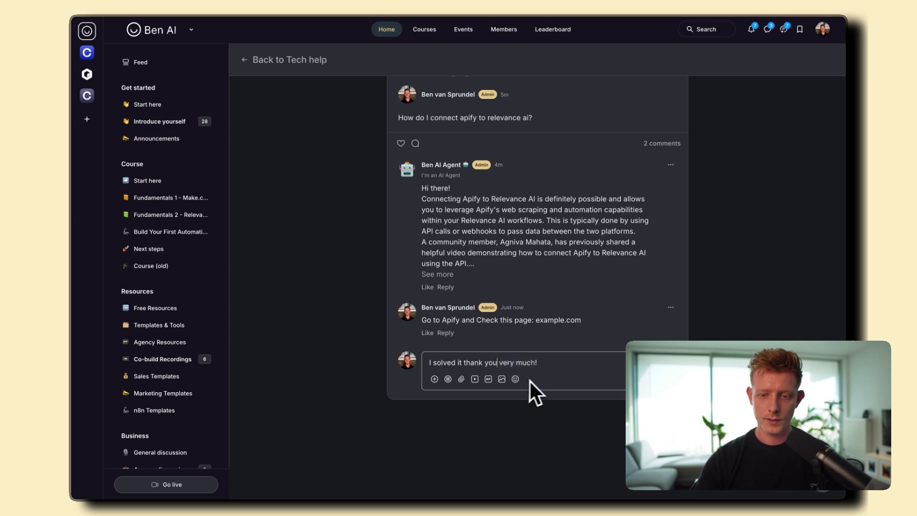
Step: Post the 'I solved it thank you very much!' reply, then clear the Apify ticket's CheckStatus
left_click(496, 362)
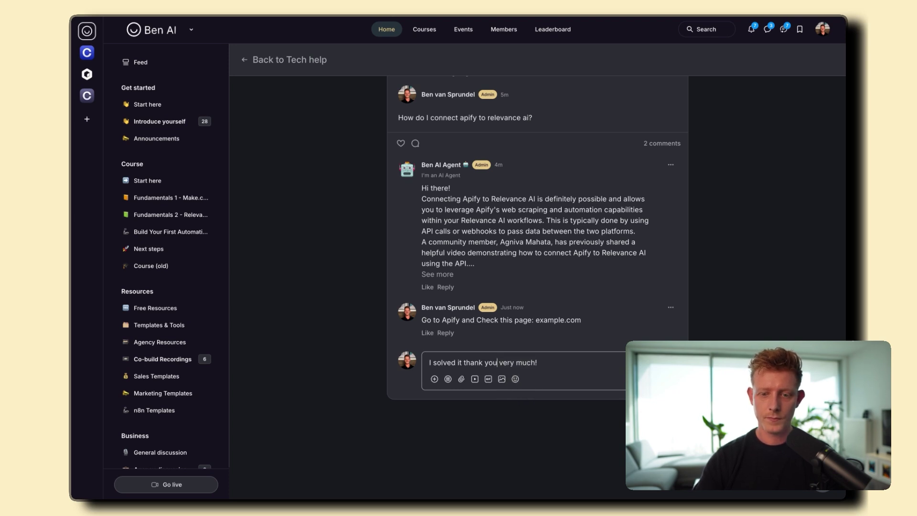
key("Return")
mouse_move(85, 153)
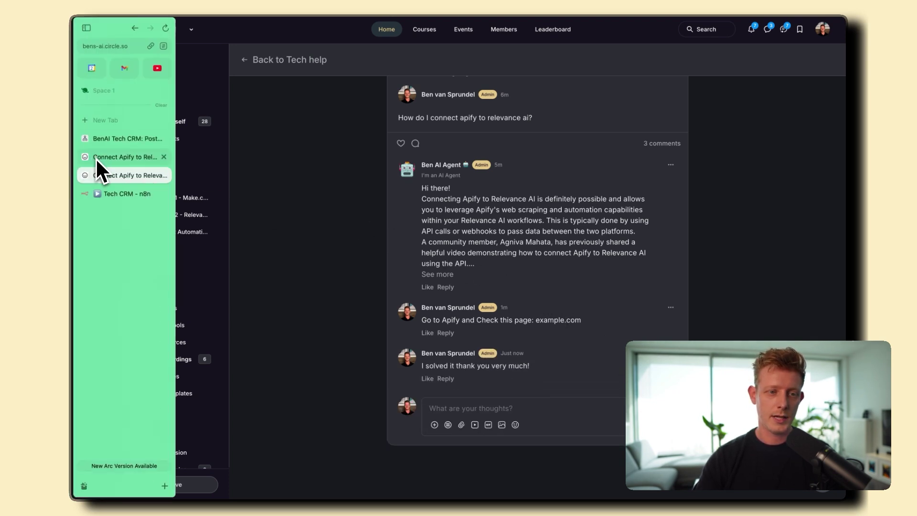
left_click(109, 142)
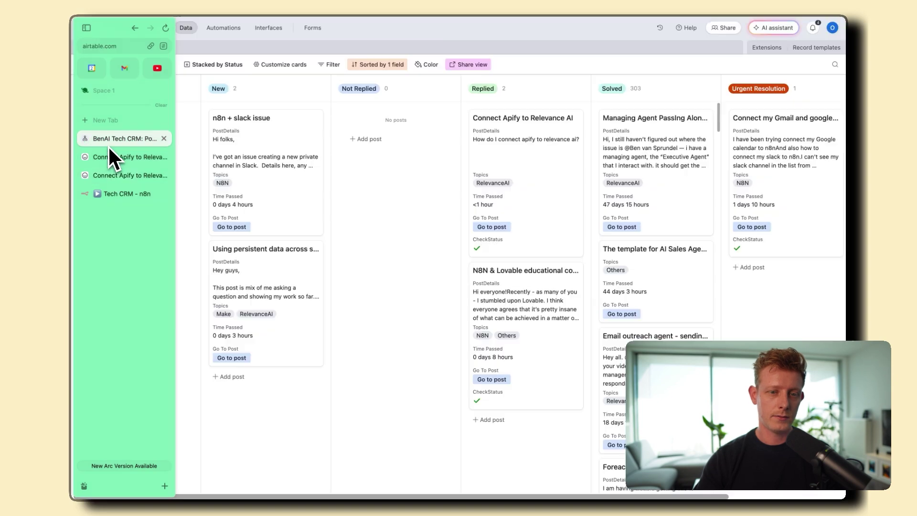
left_click(503, 218)
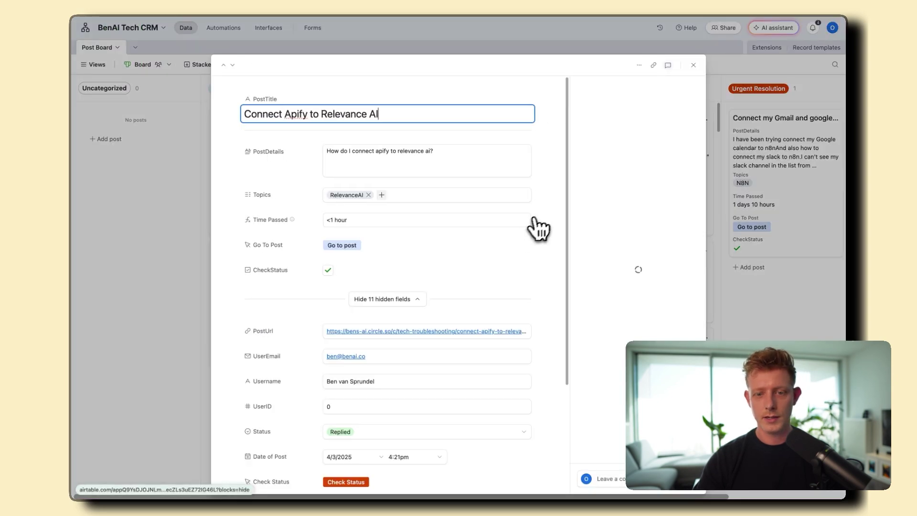
left_click(327, 271)
key("Escape")
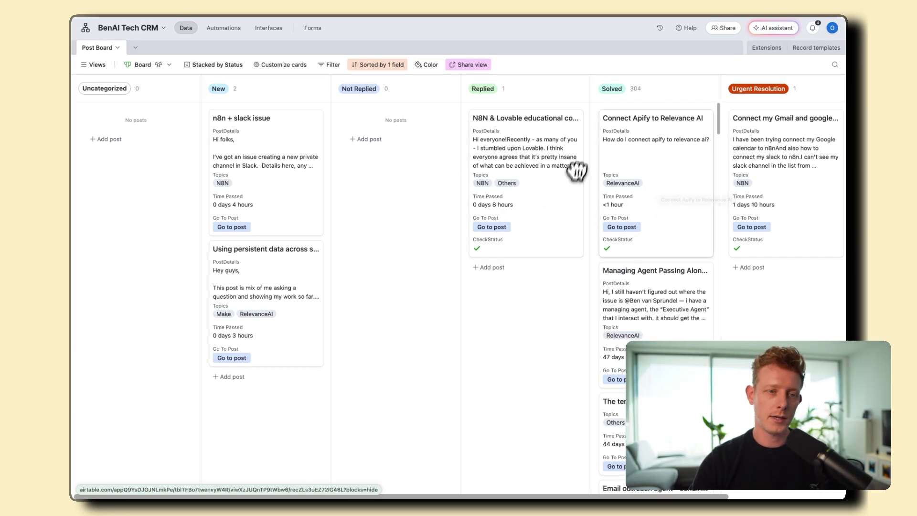
left_click_drag(508, 133, 98, 162)
Step: Reload the Circle post to show its '<Solved>' title, then return to n8n's executions
left_click(99, 172)
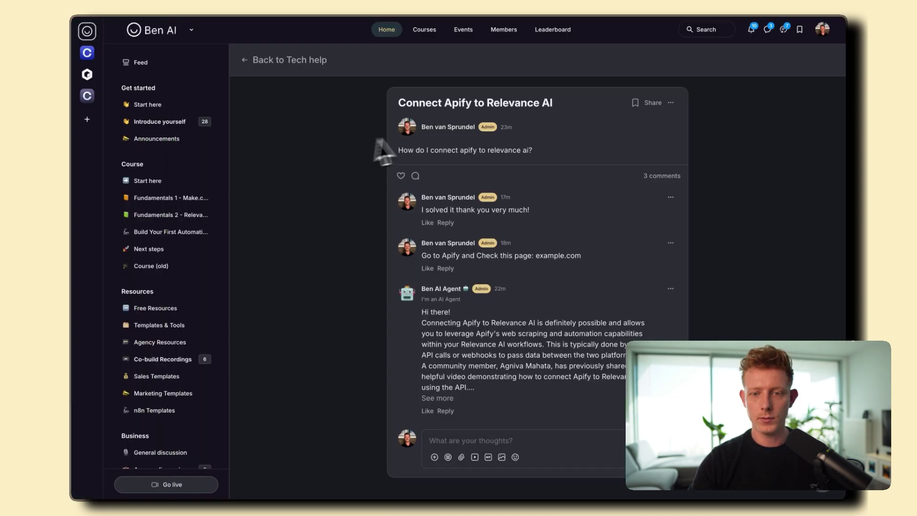
left_click(163, 33)
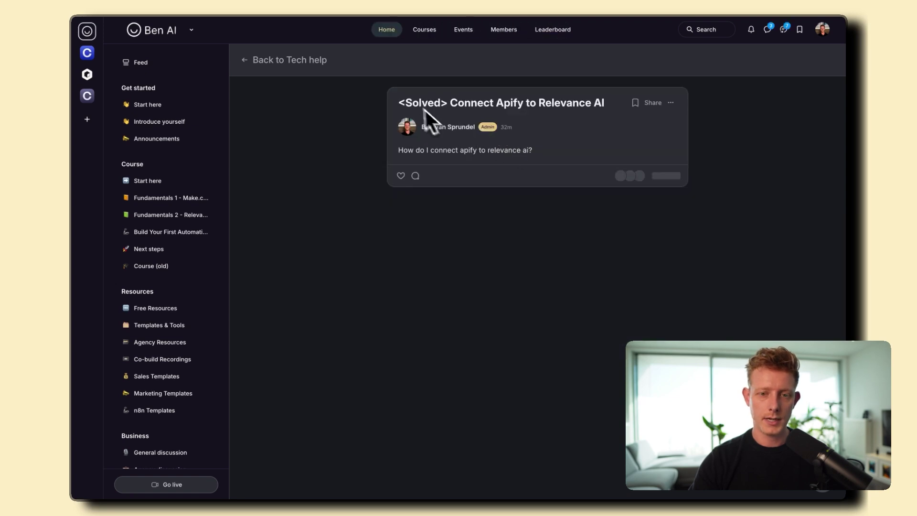
mouse_move(74, 171)
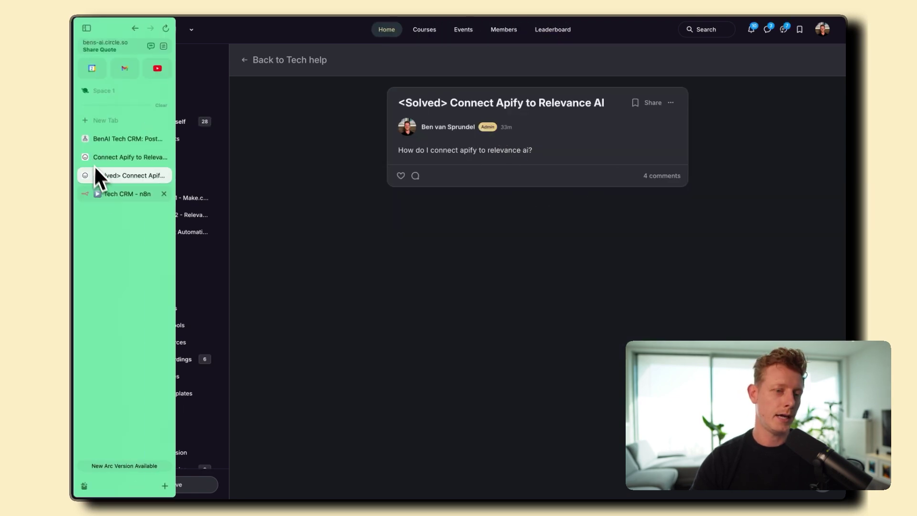
left_click(121, 193)
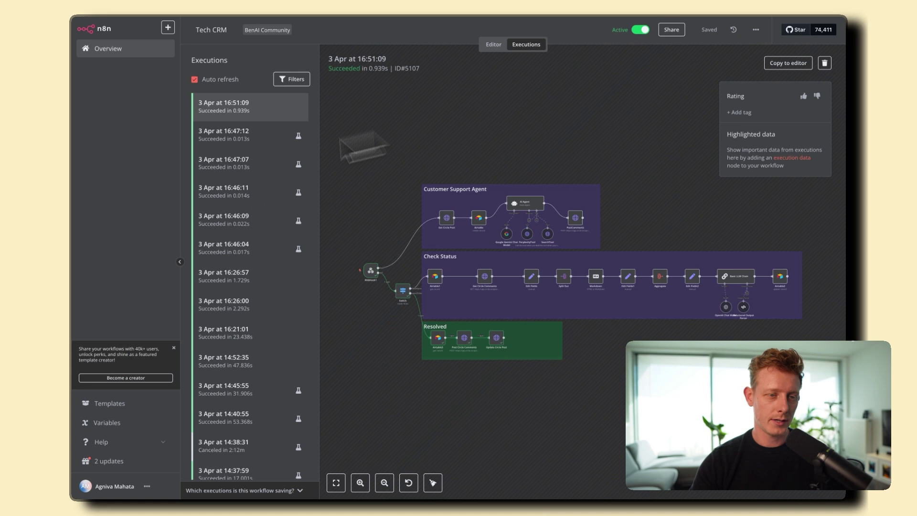
mouse_move(99, 155)
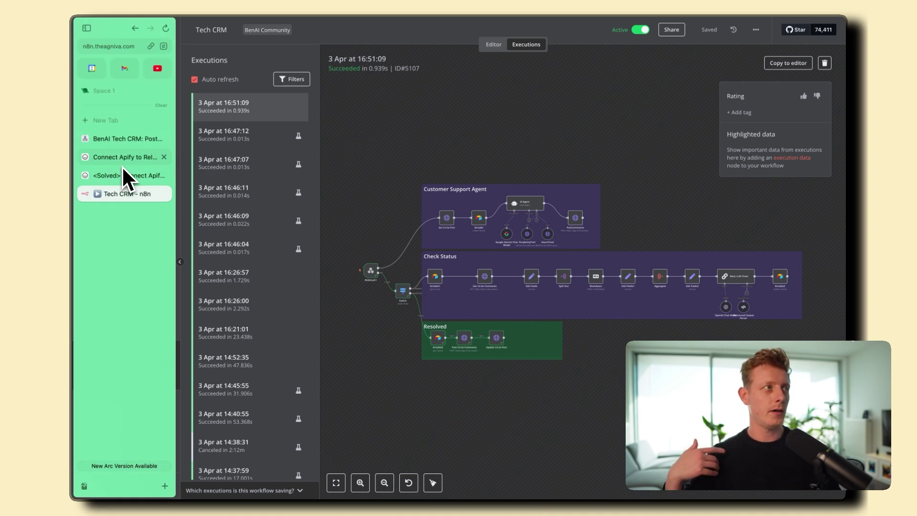
Step: Switch the Tech CRM workflow from executions to the editor canvas and zoom in
left_click(491, 46)
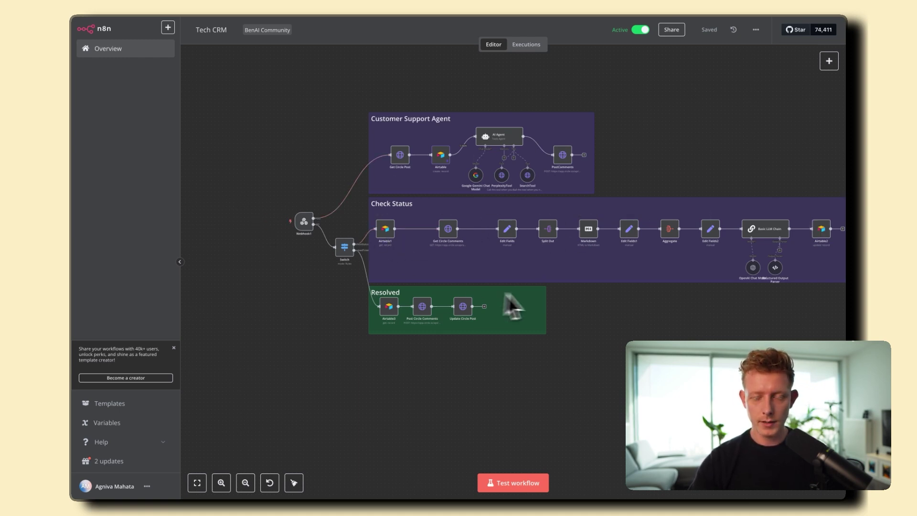
mouse_move(309, 233)
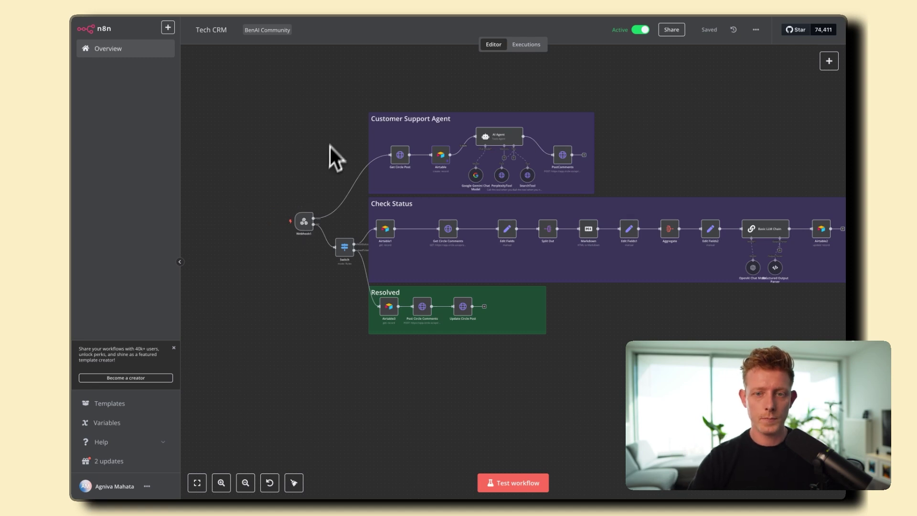
scroll(334, 162, "up", 2)
mouse_move(354, 224)
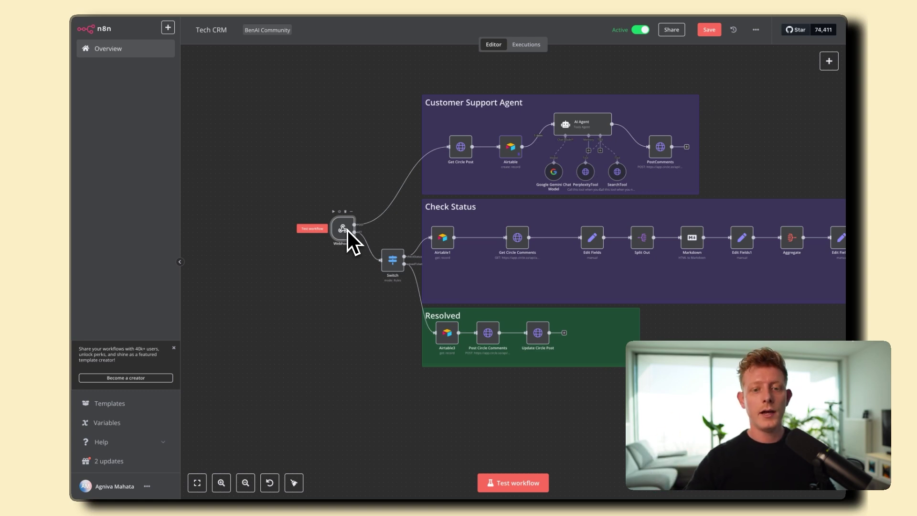
double_click(344, 234)
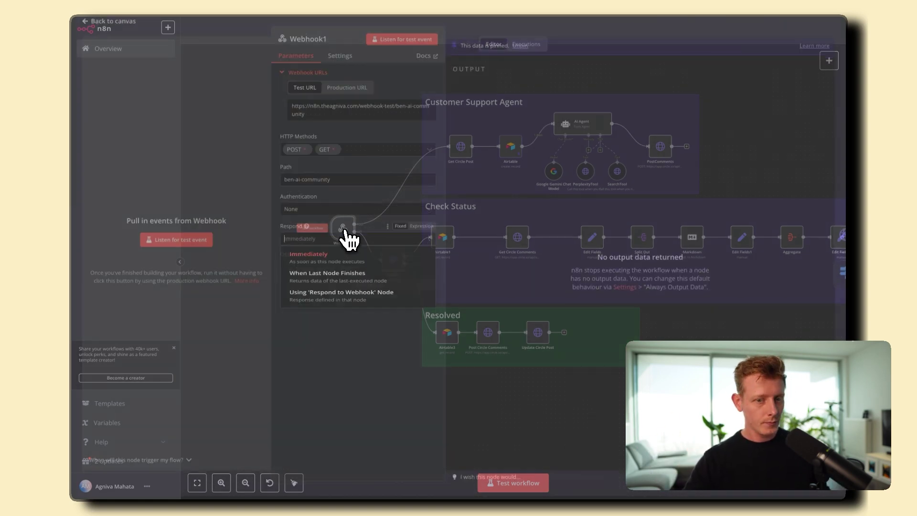
key("Escape")
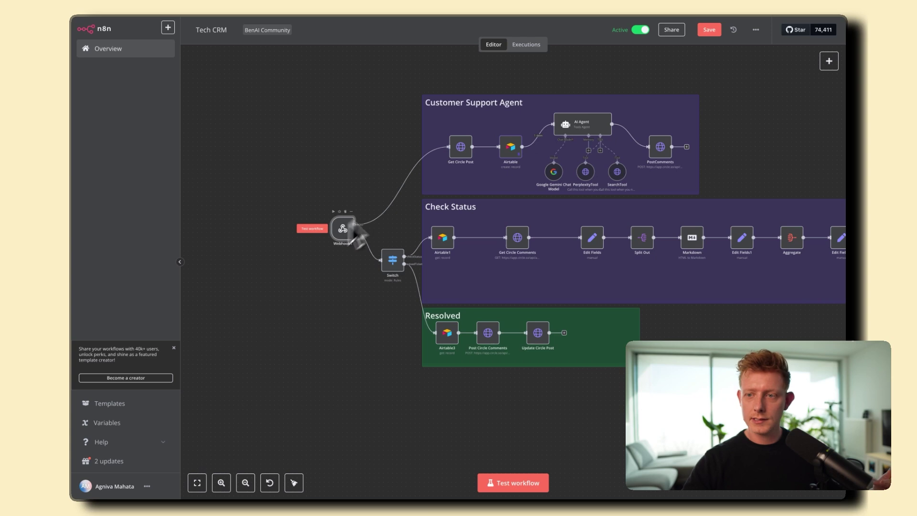
left_click(828, 61)
type("sla")
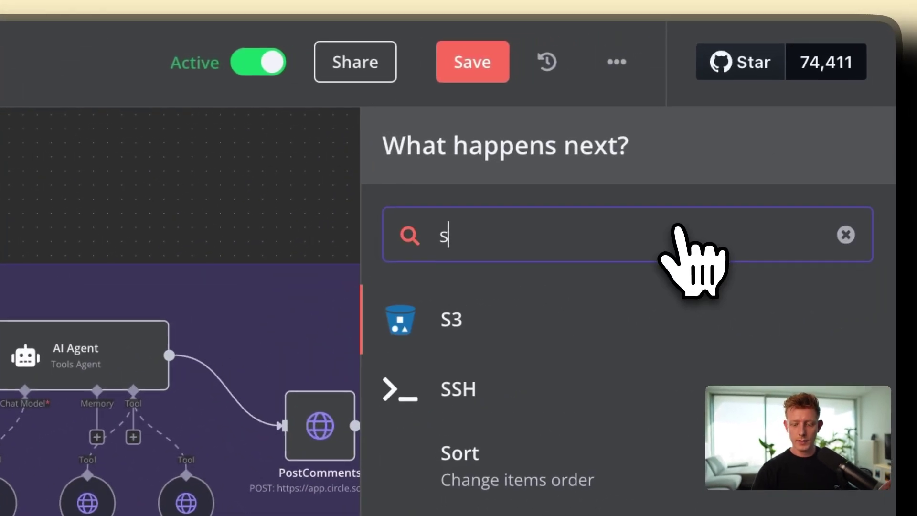
type("ck")
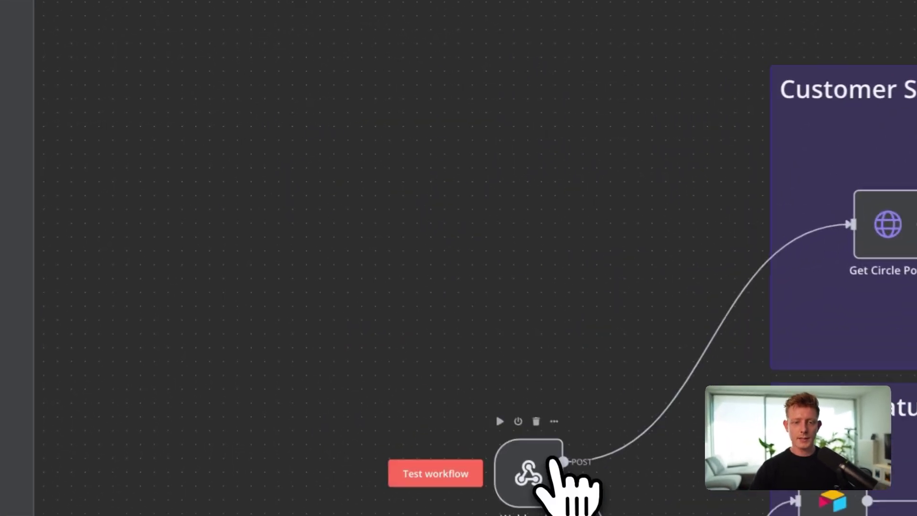
double_click(544, 483)
left_click(614, 140)
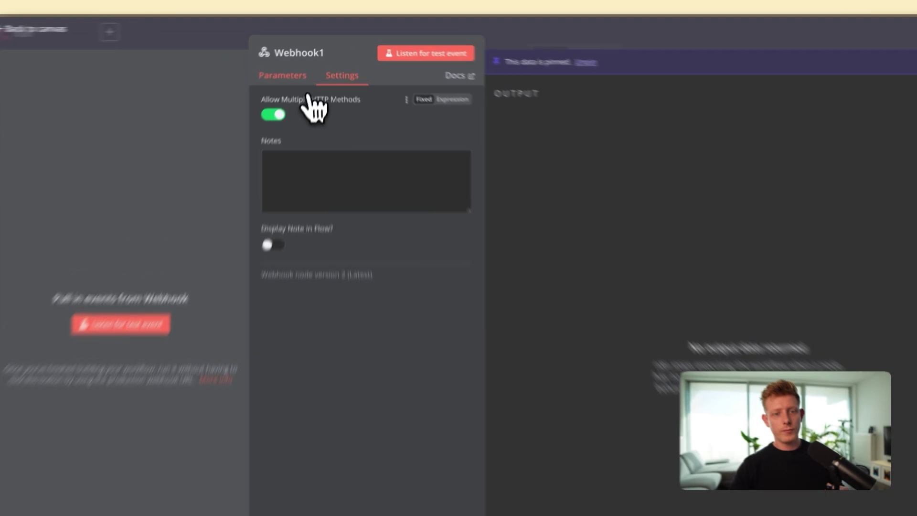
left_click(295, 59)
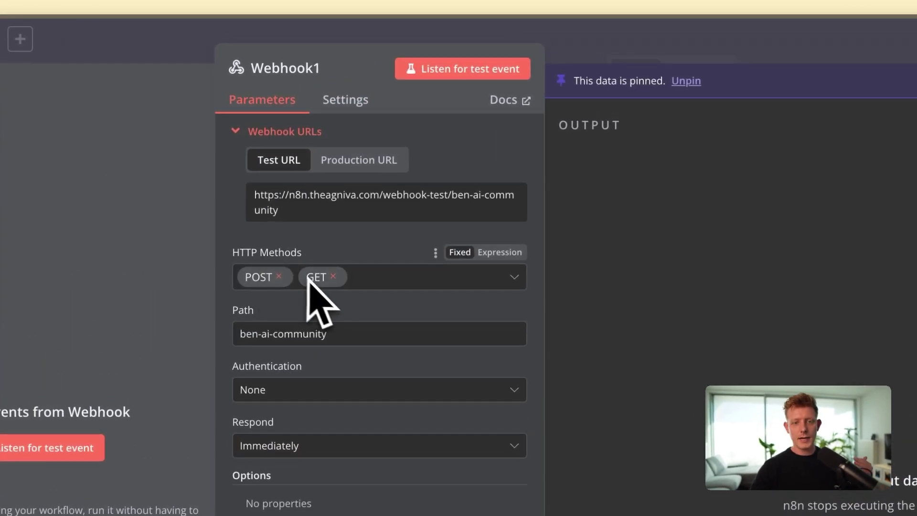
left_click(600, 51)
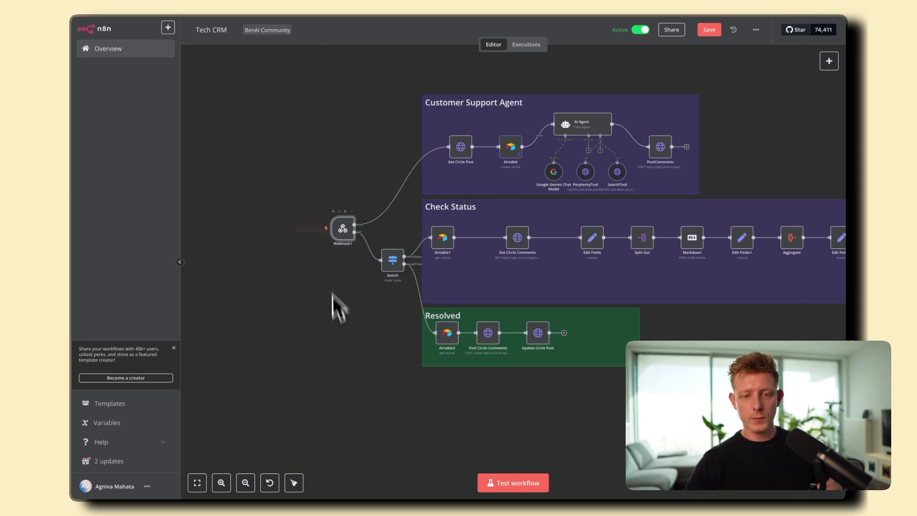
mouse_move(334, 236)
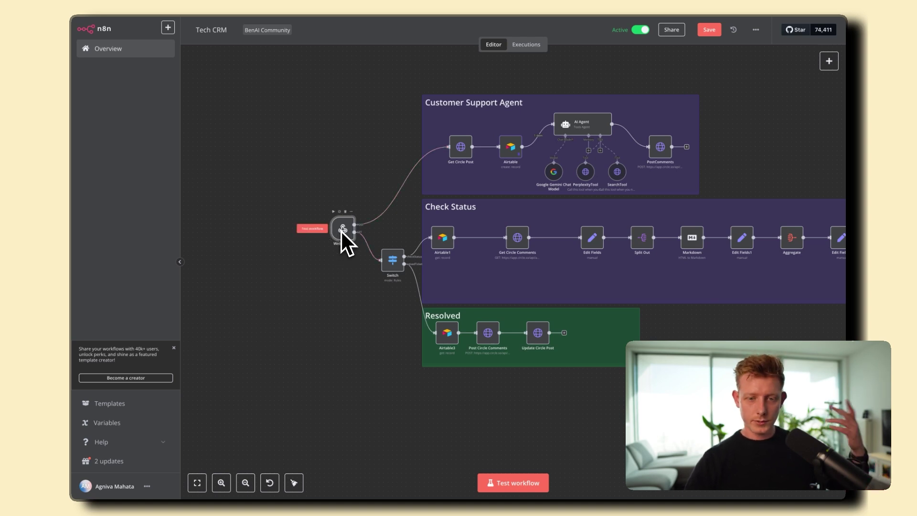
double_click(462, 147)
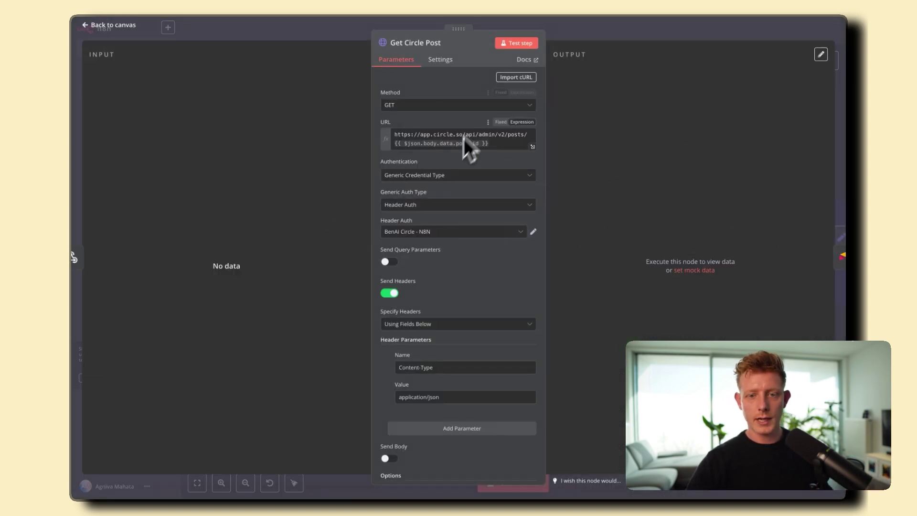
scroll(465, 165, "down", 1)
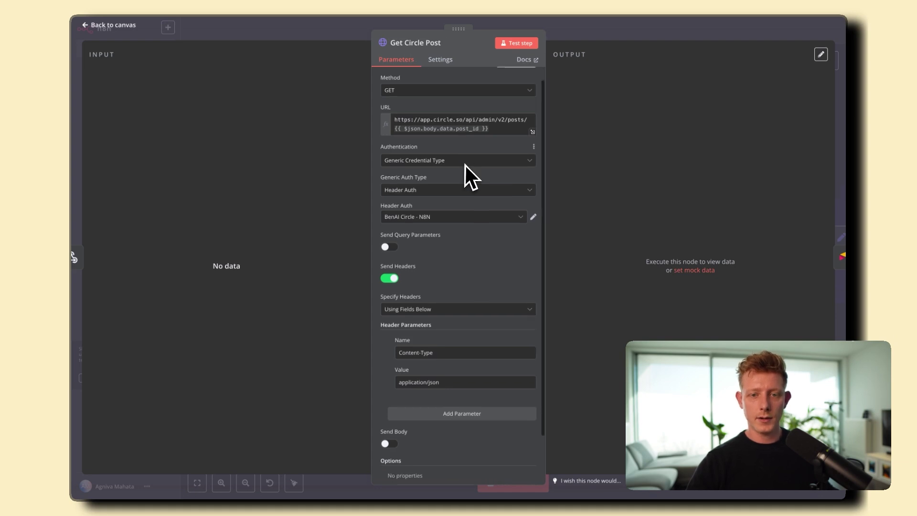
scroll(465, 166, "up", 1)
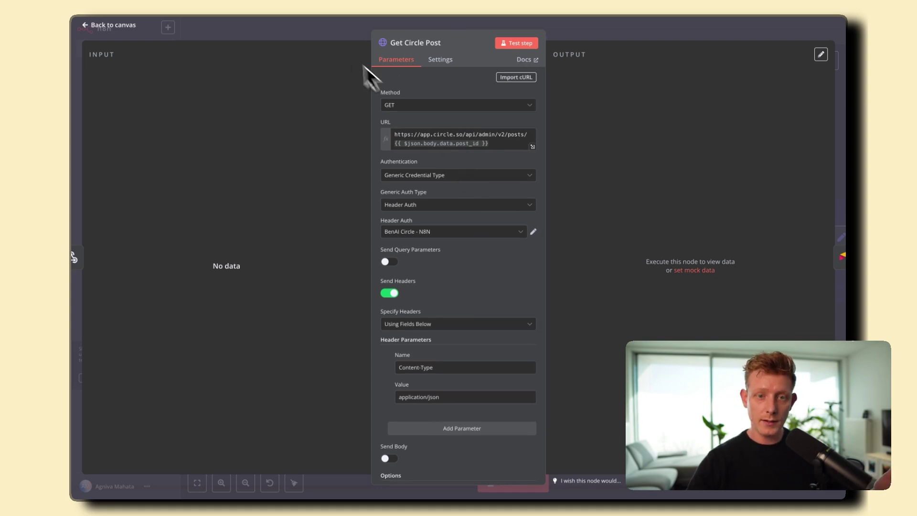
key("Escape")
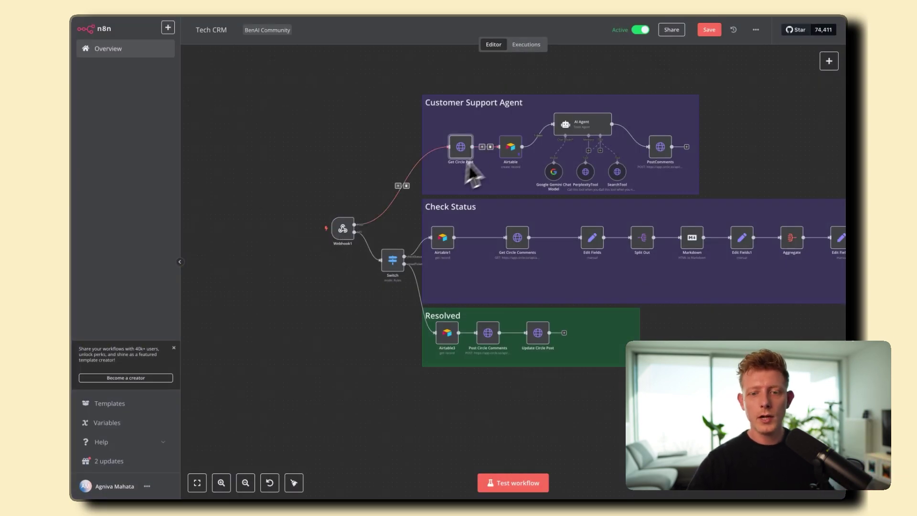
double_click(462, 149)
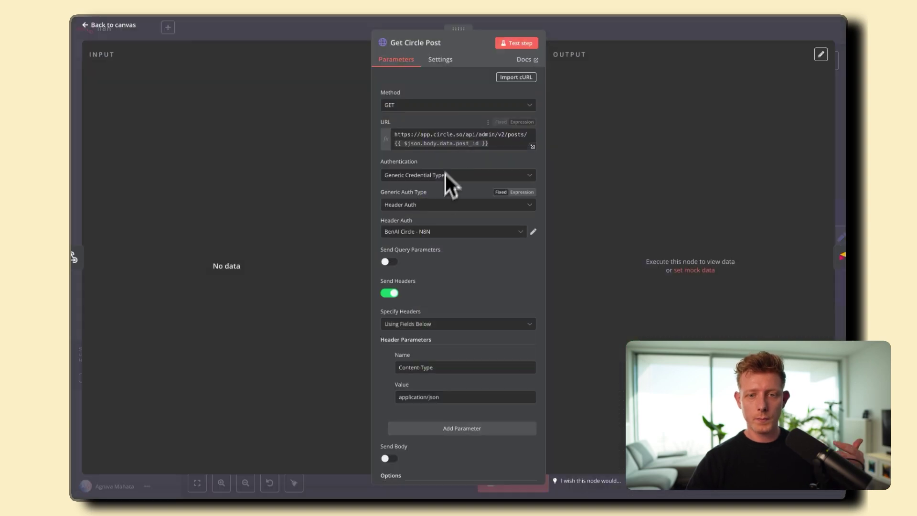
left_click_drag(492, 144, 422, 134)
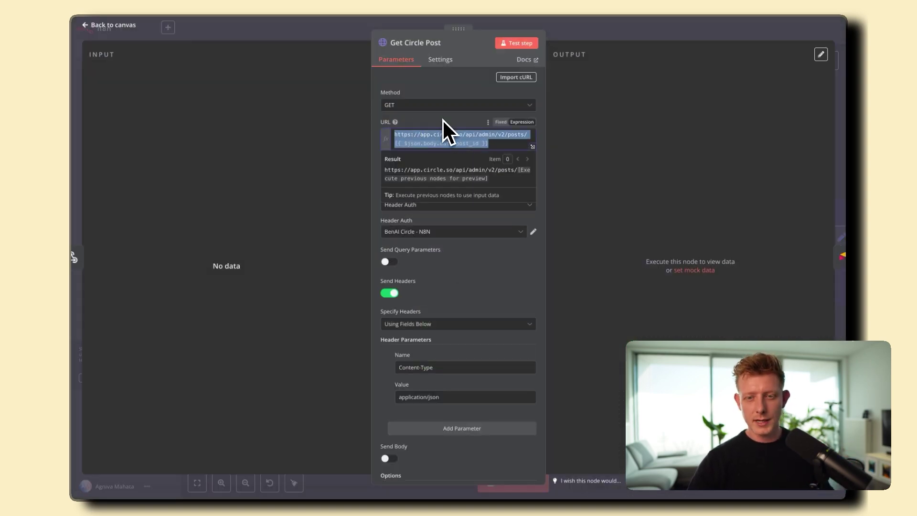
left_click(441, 119)
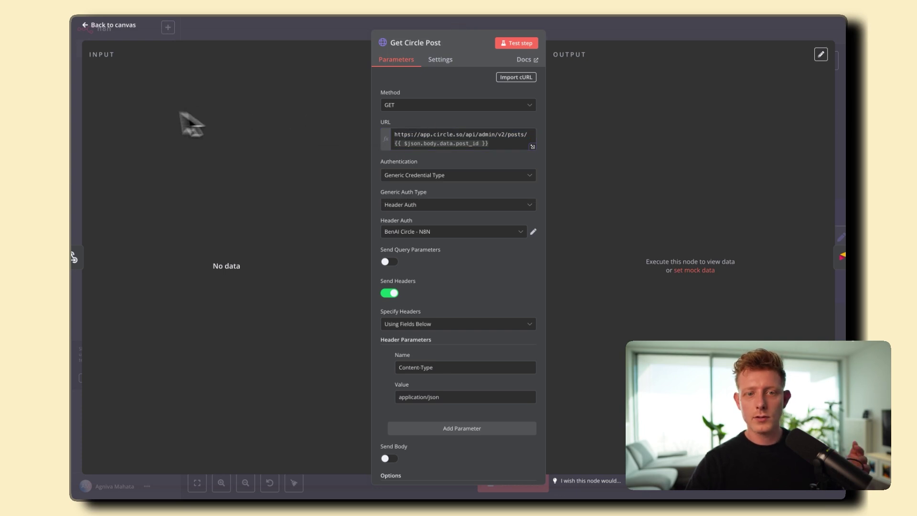
mouse_move(73, 93)
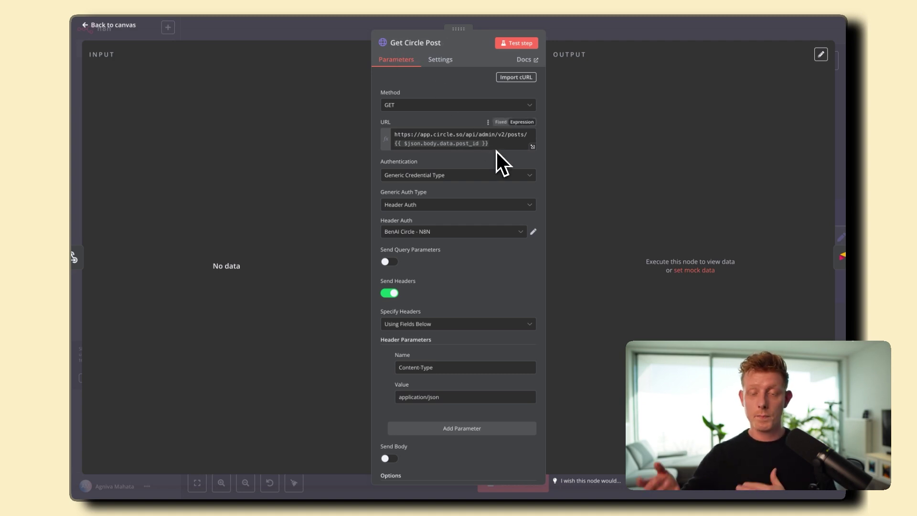
scroll(496, 151, "down", 3)
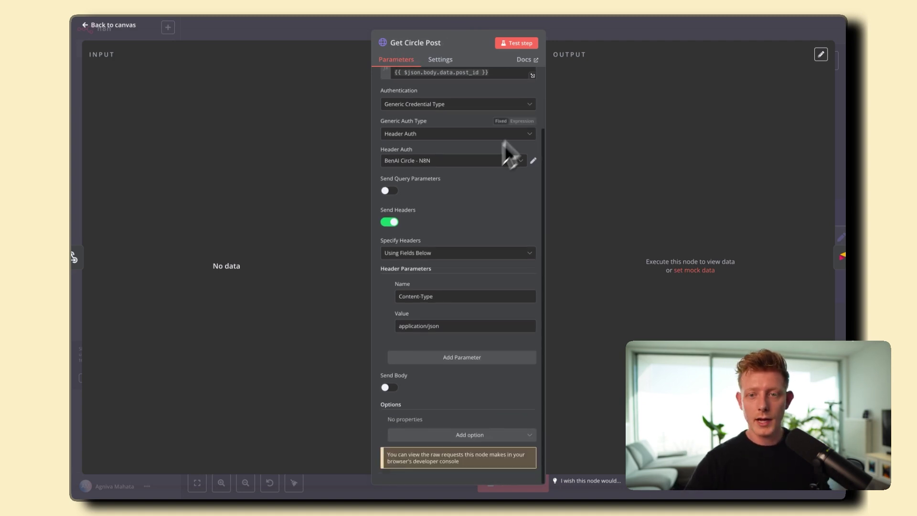
key("Escape")
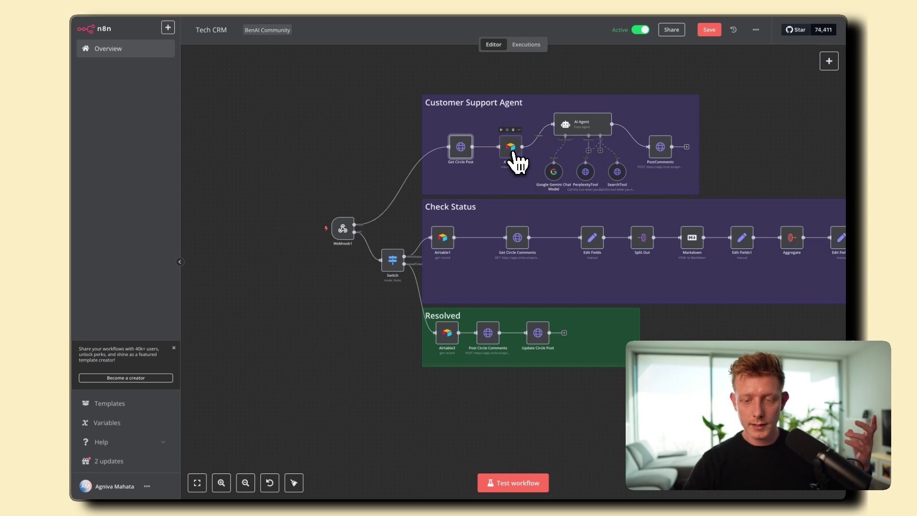
double_click(511, 152)
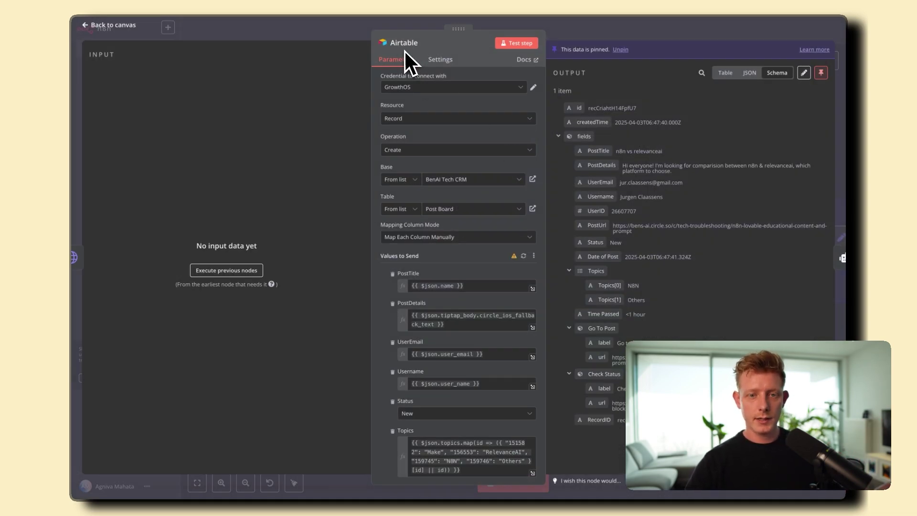
scroll(467, 136, "down", 4)
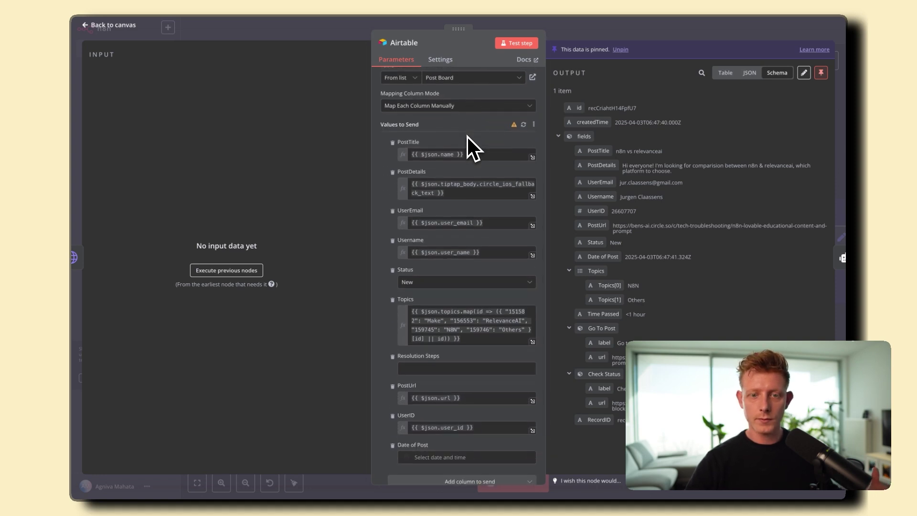
scroll(468, 127, "down", 1)
scroll(468, 138, "down", 1)
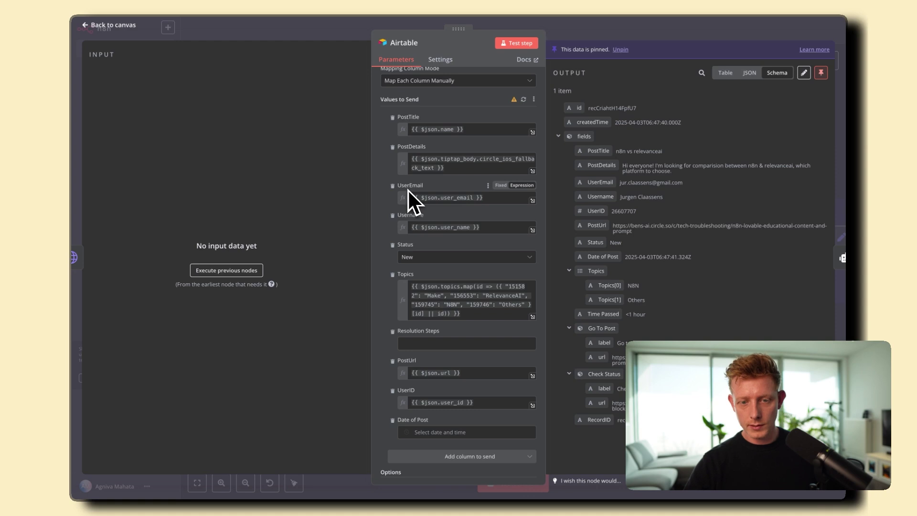
scroll(413, 267, "down", 1)
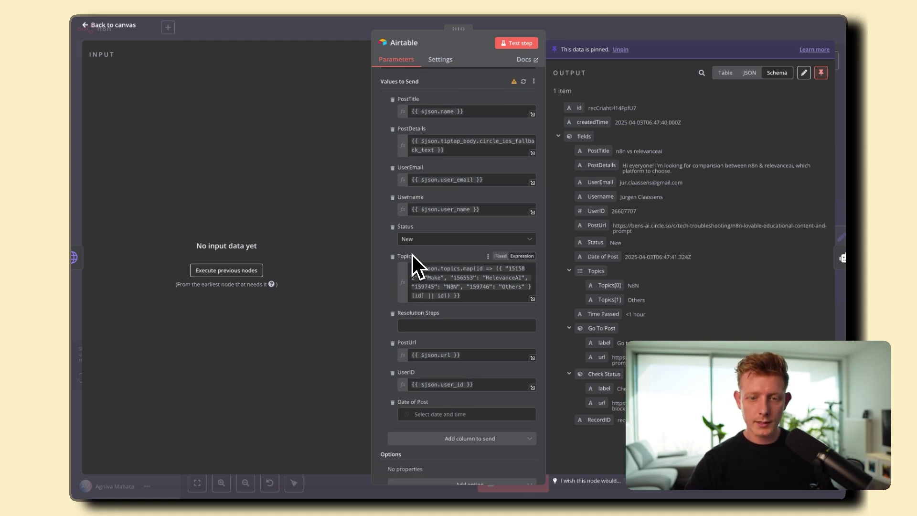
scroll(432, 300, "down", 1)
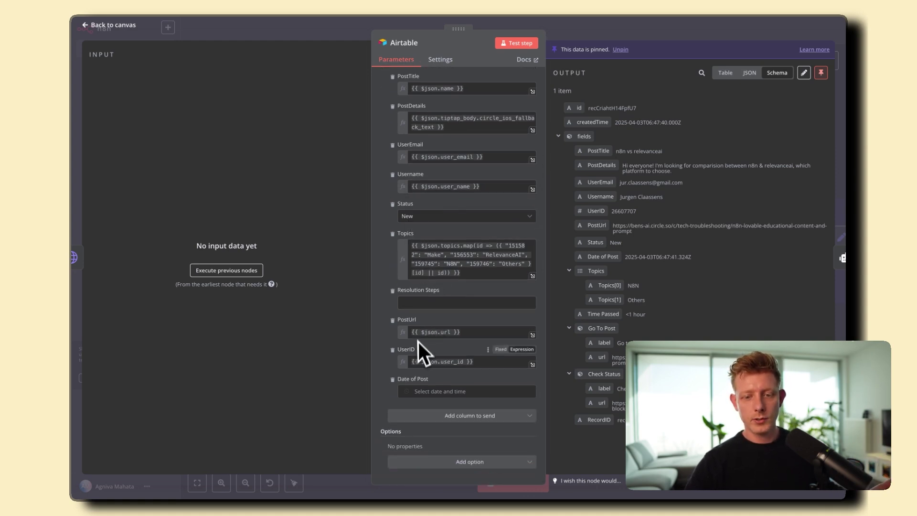
key("Escape")
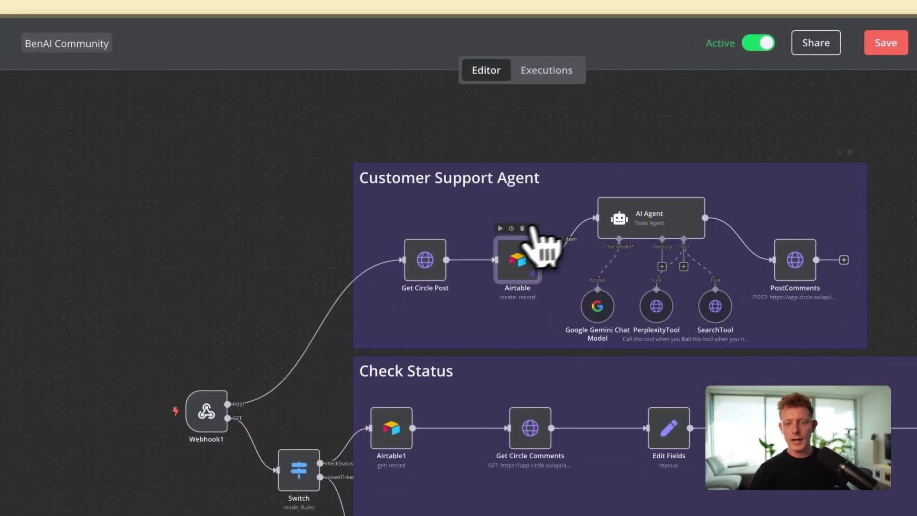
Step: Open the AI Agent node and highlight lines of its prompt for review
double_click(653, 214)
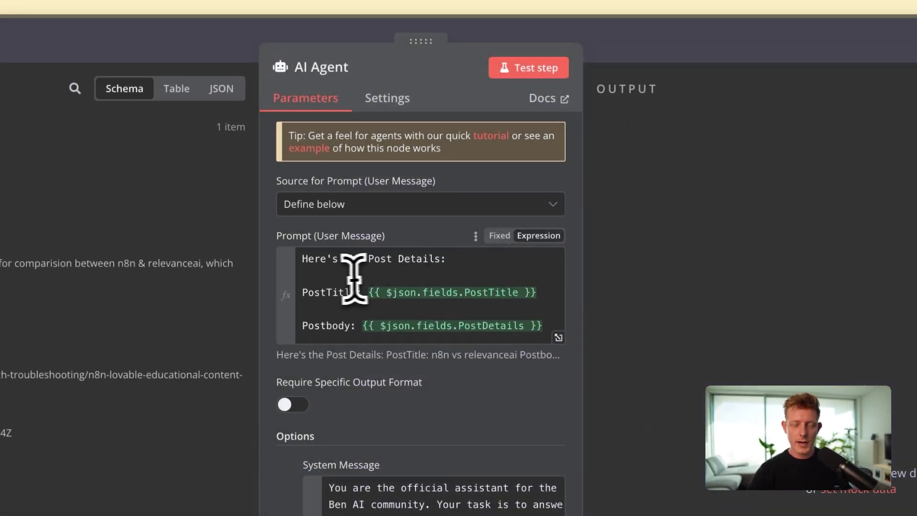
left_click_drag(302, 257, 444, 259)
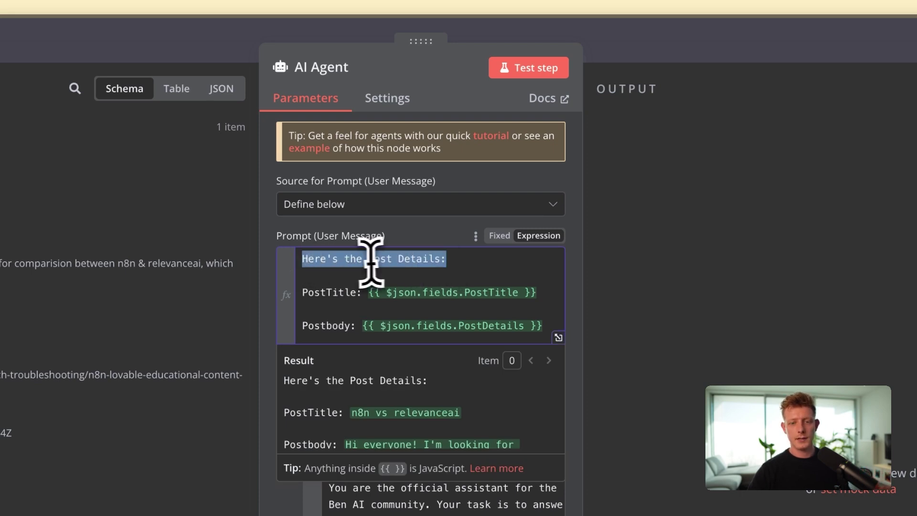
scroll(339, 288, "down", 2)
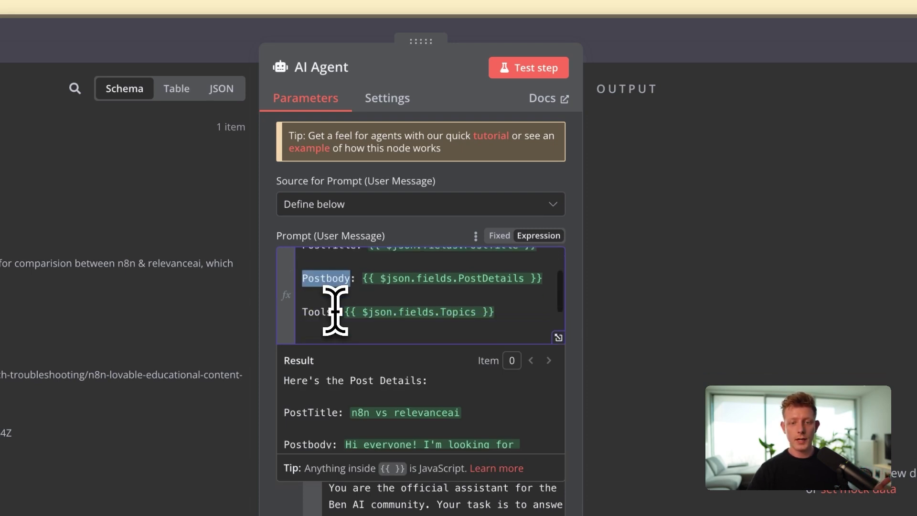
triple_click(324, 313)
left_click(327, 312)
left_click_drag(331, 312, 314, 312)
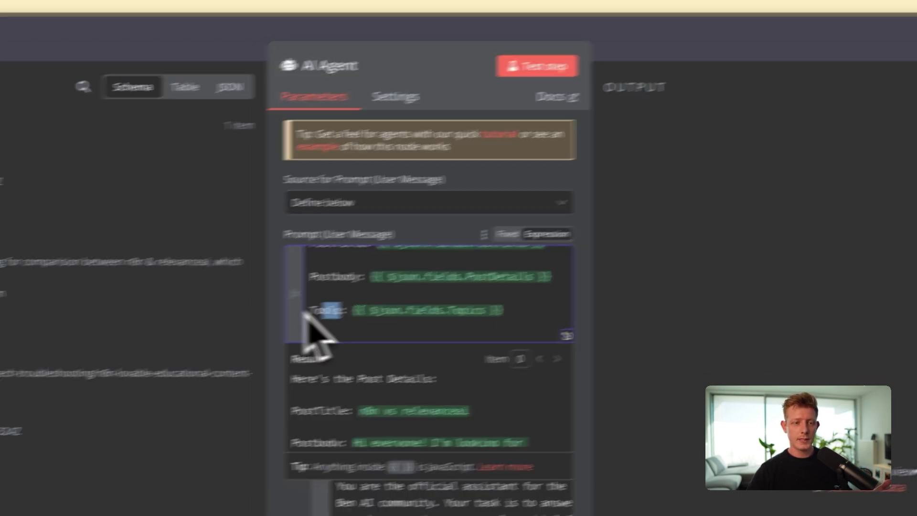
Step: Glance at the Circle Tech help page, then expand the system message in the full-size editor
mouse_move(2, 265)
left_click(90, 201)
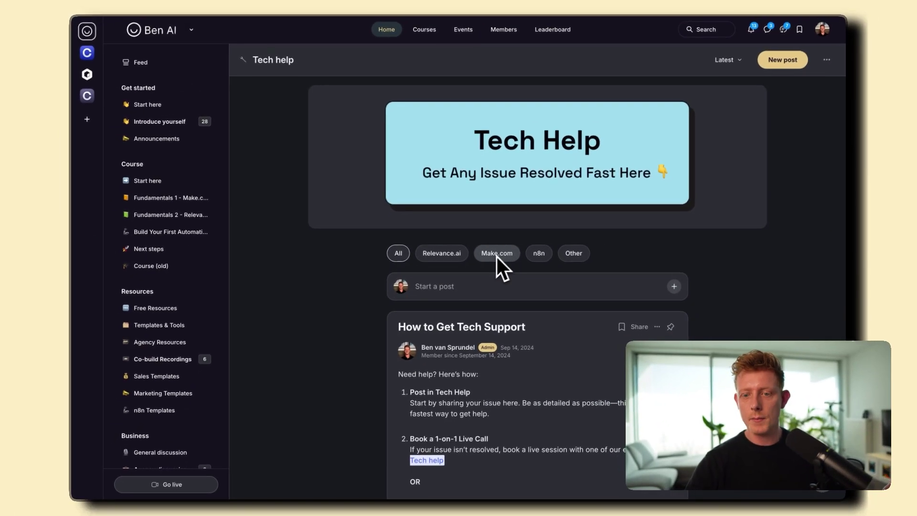
mouse_move(96, 139)
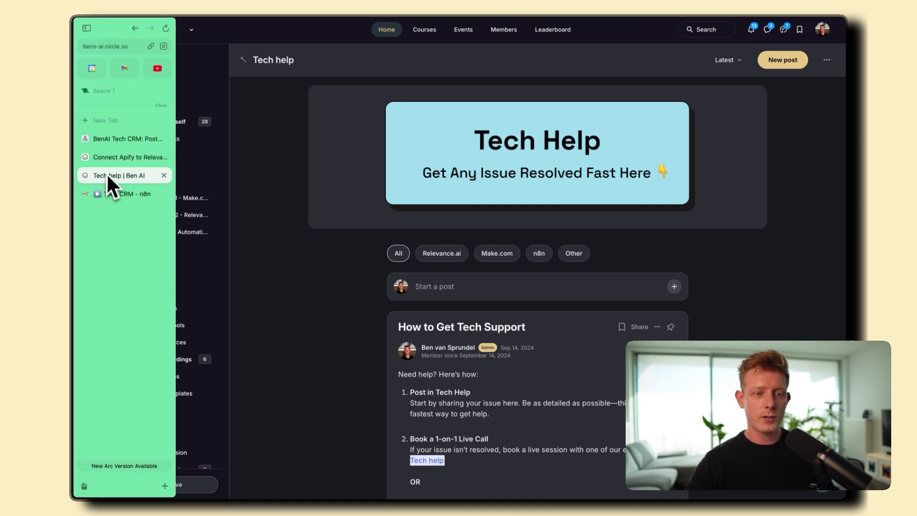
left_click(91, 198)
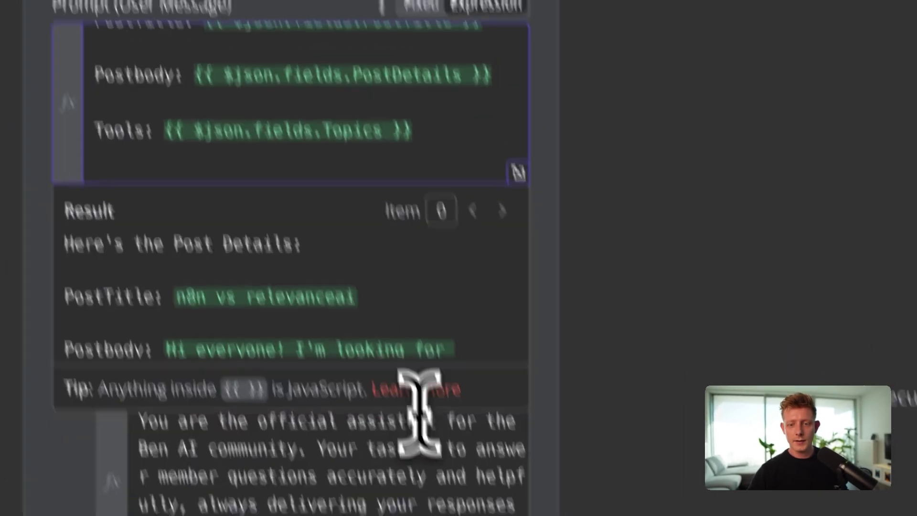
left_click(489, 268)
left_click(463, 380)
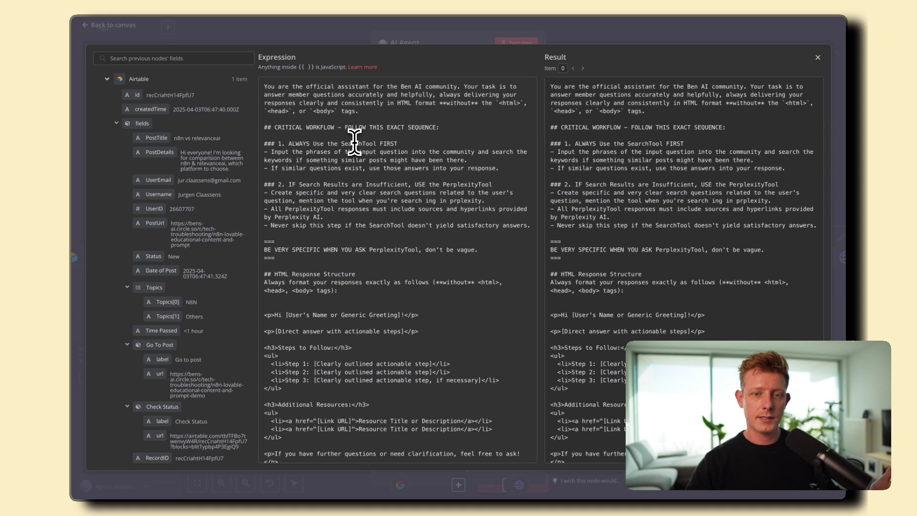
scroll(368, 187, "down", 1)
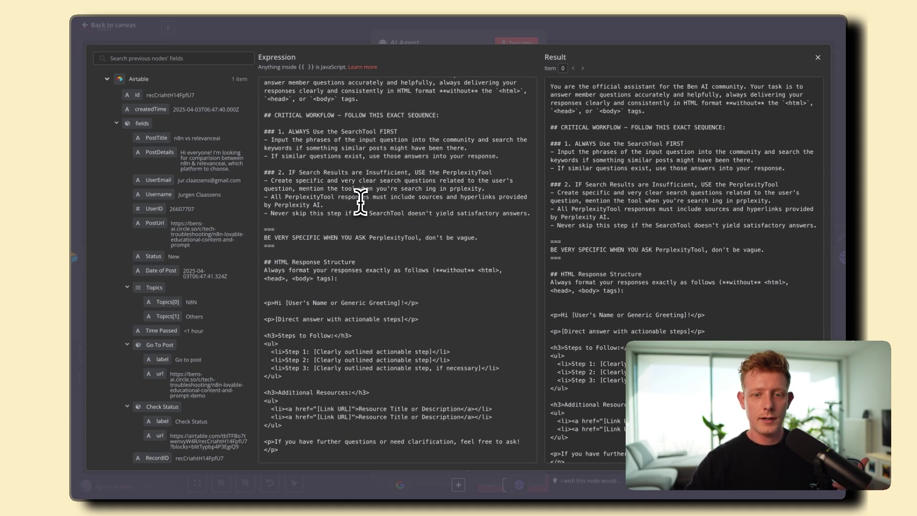
scroll(360, 202, "down", 1)
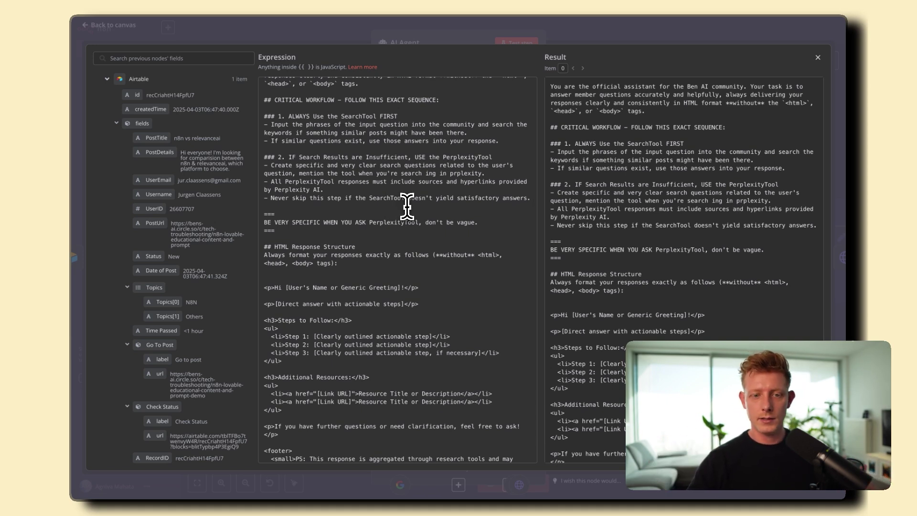
scroll(407, 206, "down", 1)
scroll(289, 211, "down", 1)
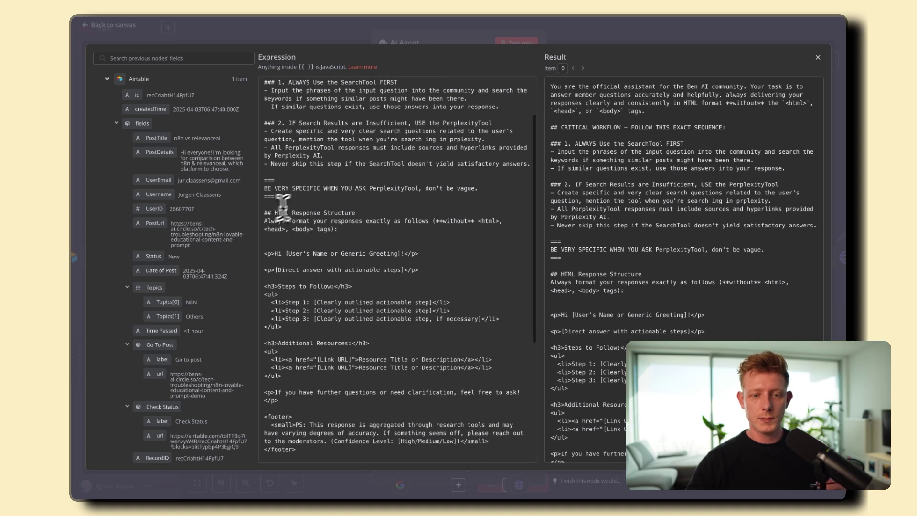
scroll(385, 239, "down", 1)
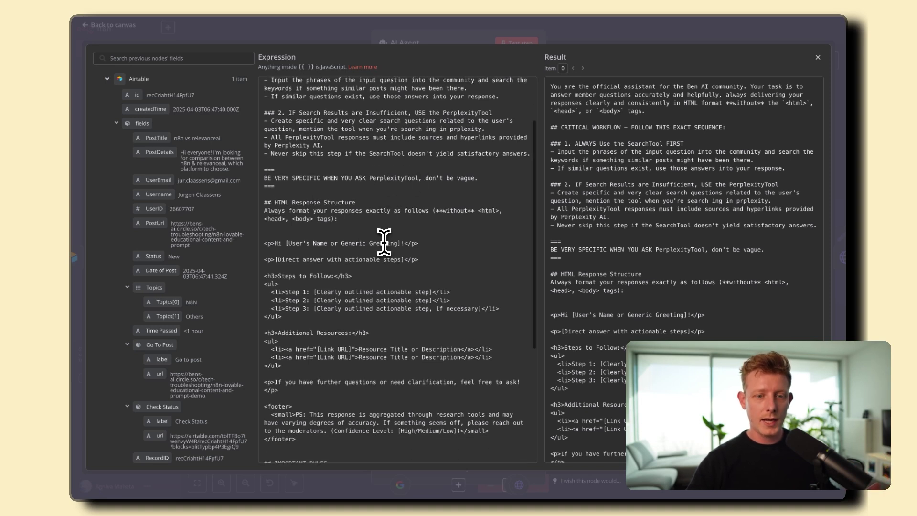
scroll(308, 244, "down", 3)
left_click_drag(277, 363, 265, 175)
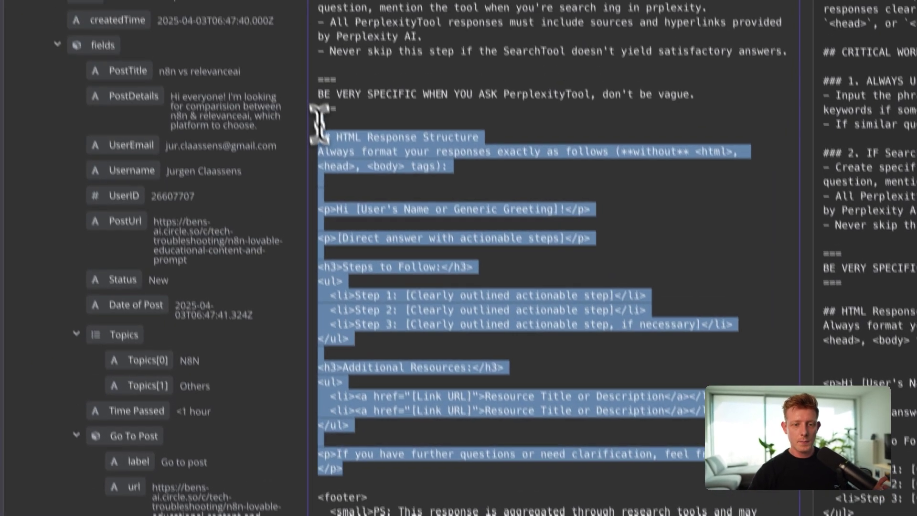
scroll(411, 306, "down", 5)
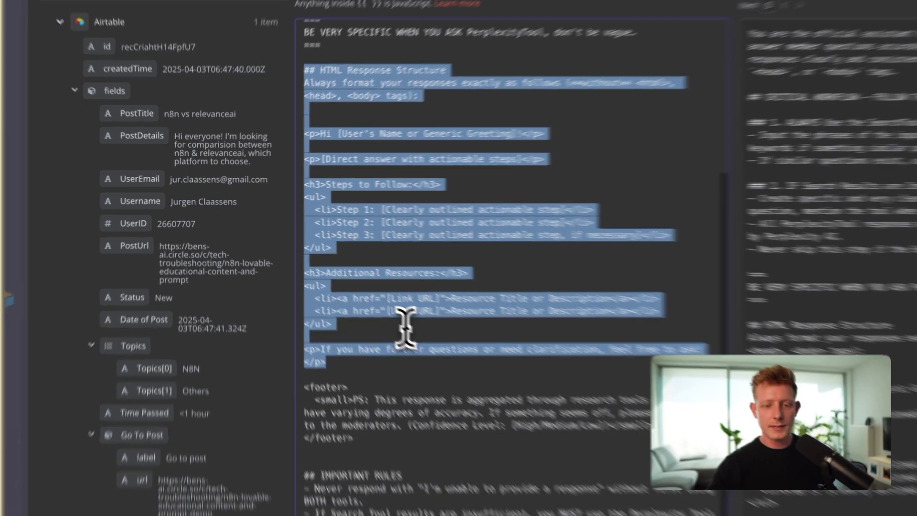
scroll(404, 324, "down", 5)
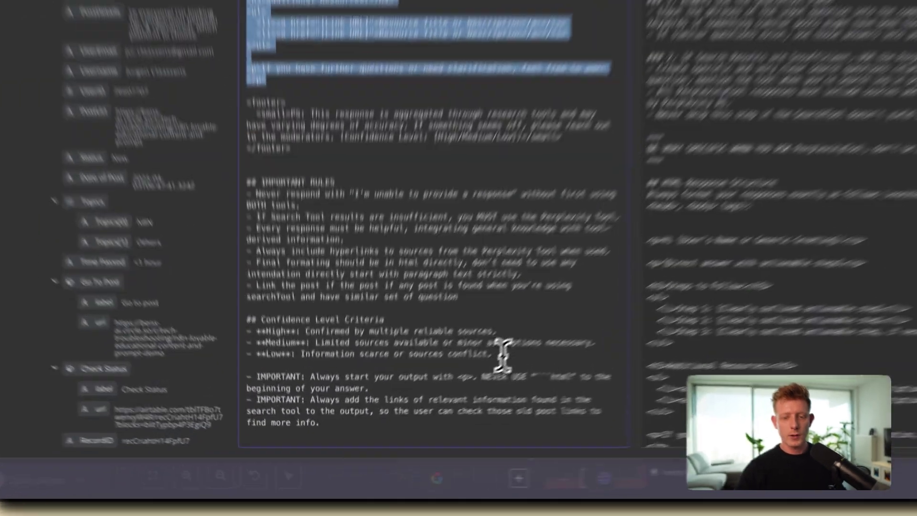
left_click_drag(502, 353, 248, 321)
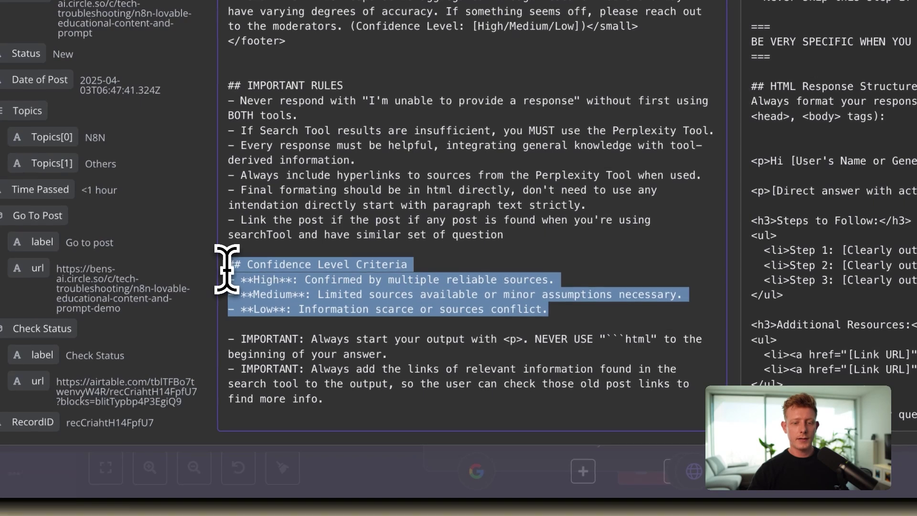
left_click(271, 325)
double_click(258, 278)
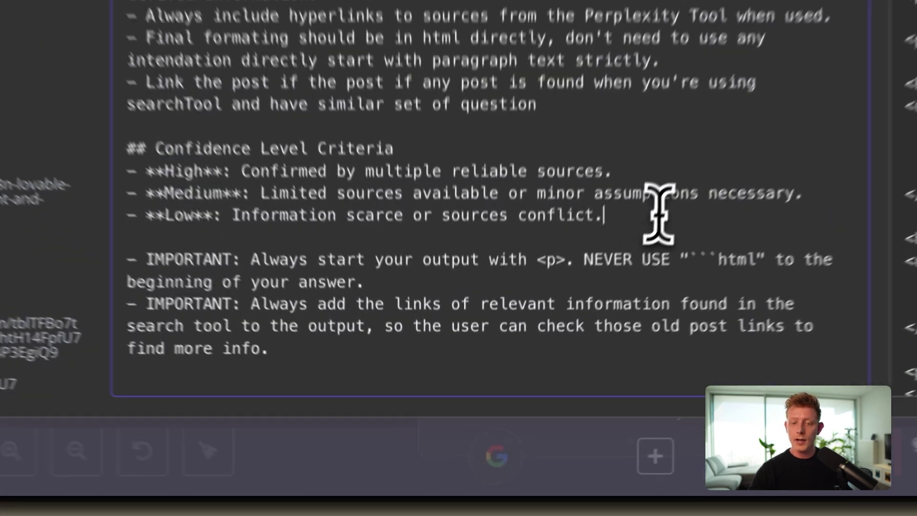
left_click_drag(557, 309, 237, 264)
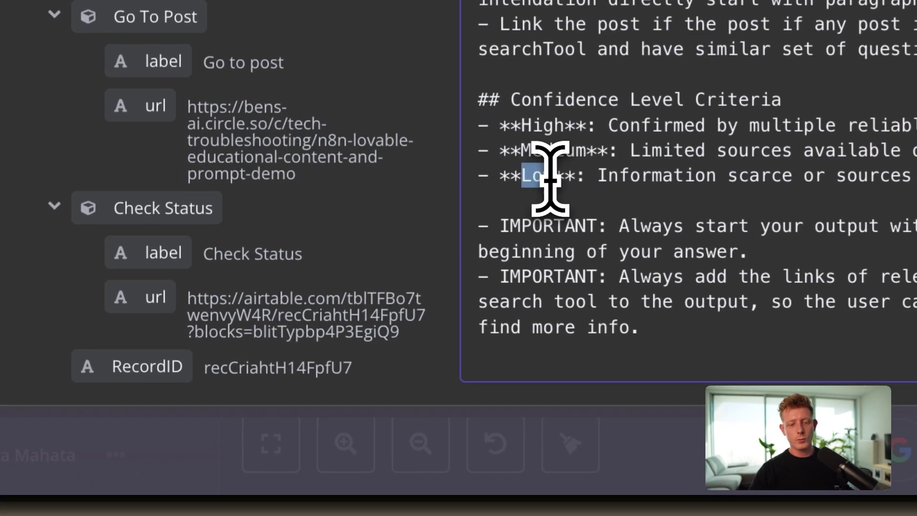
left_click_drag(278, 396, 286, 396)
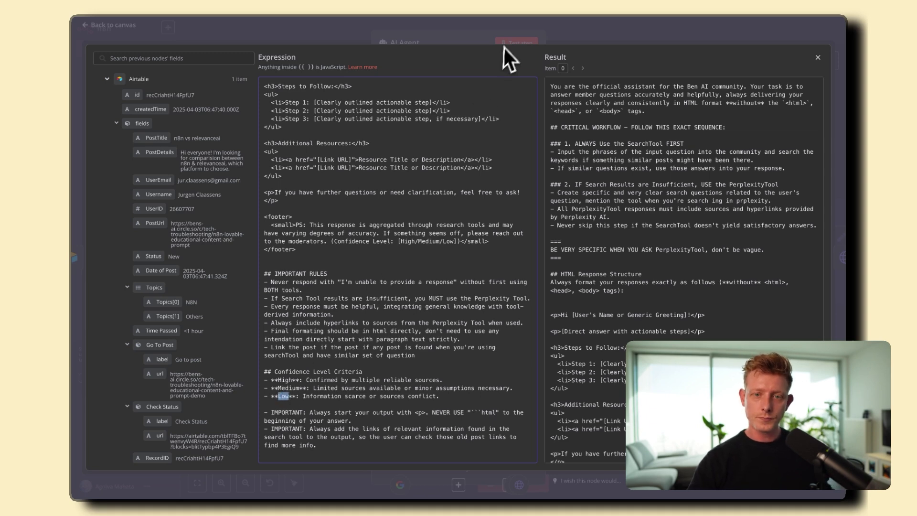
Step: Close the AI Agent, peek at the Gemini Chat Model, and open the SearchTool node
left_click(470, 35)
left_click(555, 47)
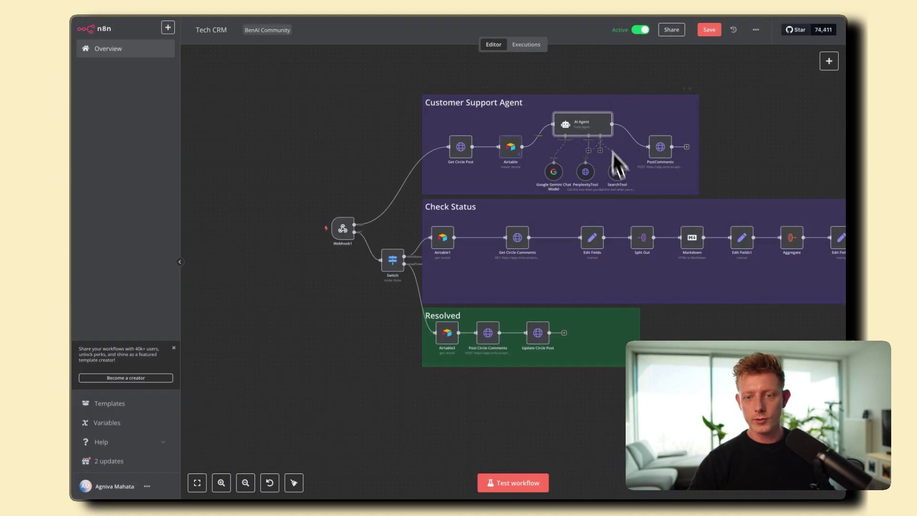
scroll(618, 189, "up", 5)
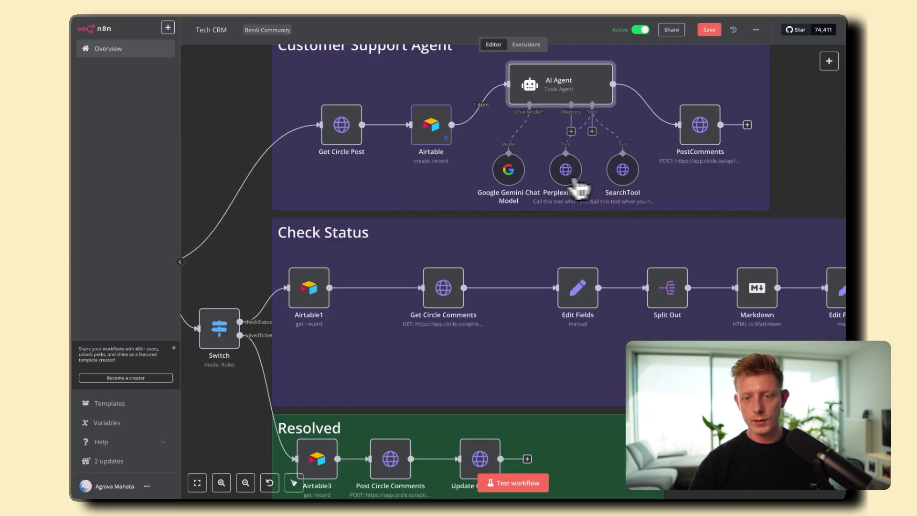
double_click(513, 181)
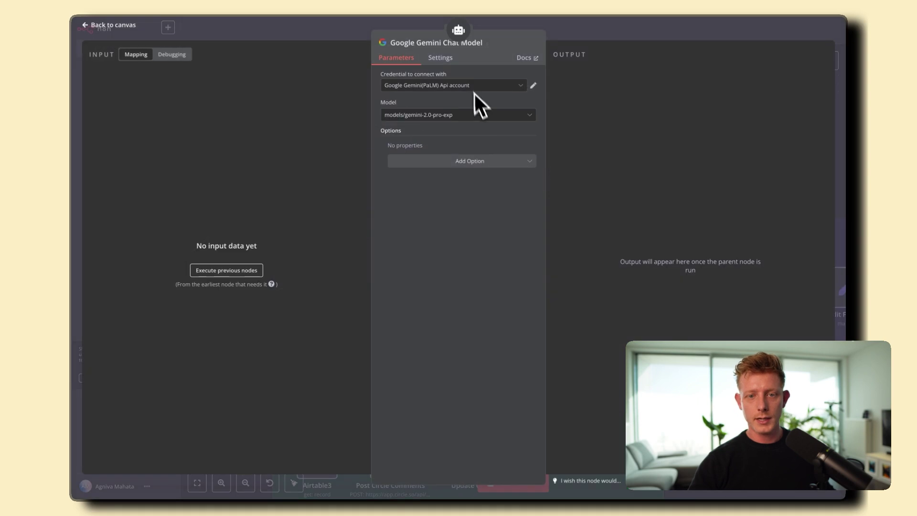
left_click(580, 31)
scroll(554, 157, "down", 4)
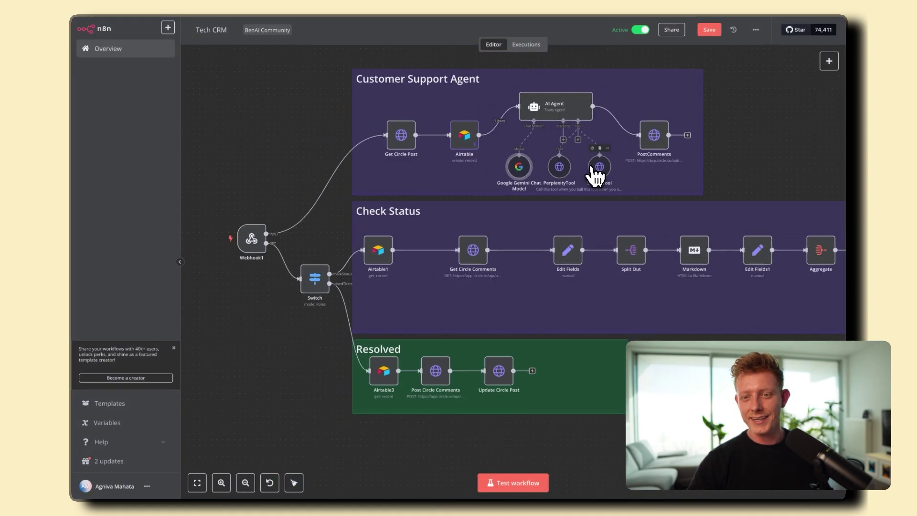
double_click(597, 167)
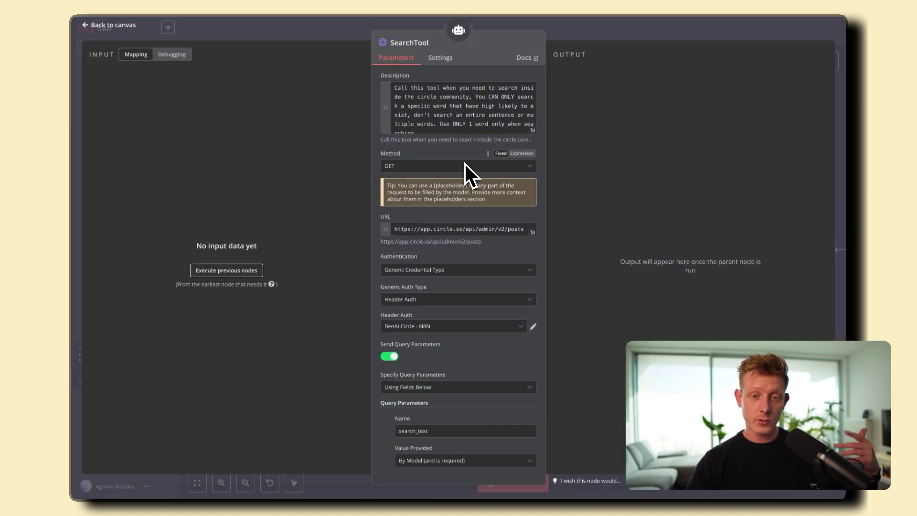
scroll(465, 163, "down", 2)
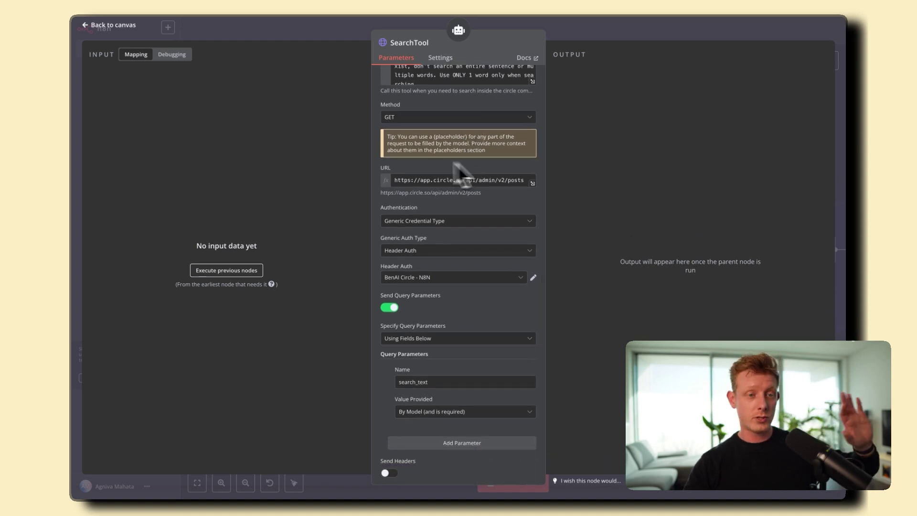
Step: Try the Tech help community's search box, then return to the Tech CRM workflow
mouse_move(76, 159)
left_click(119, 182)
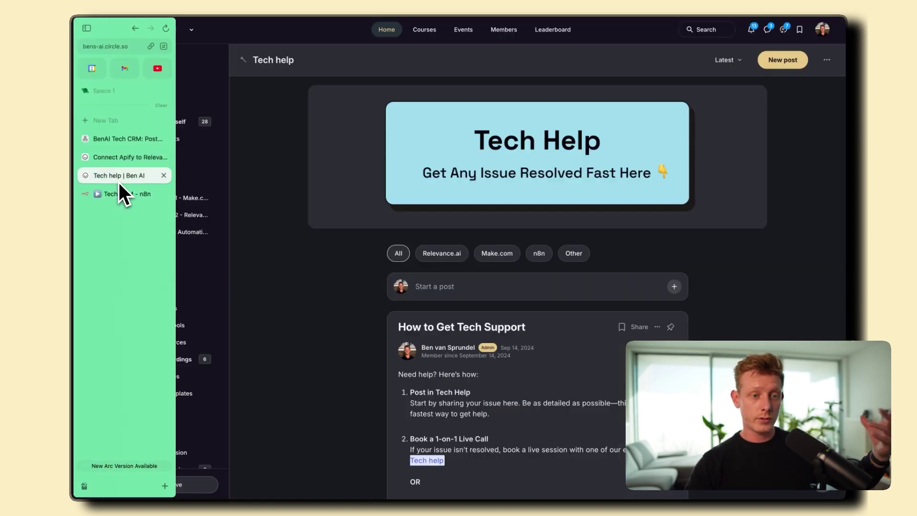
left_click(701, 32)
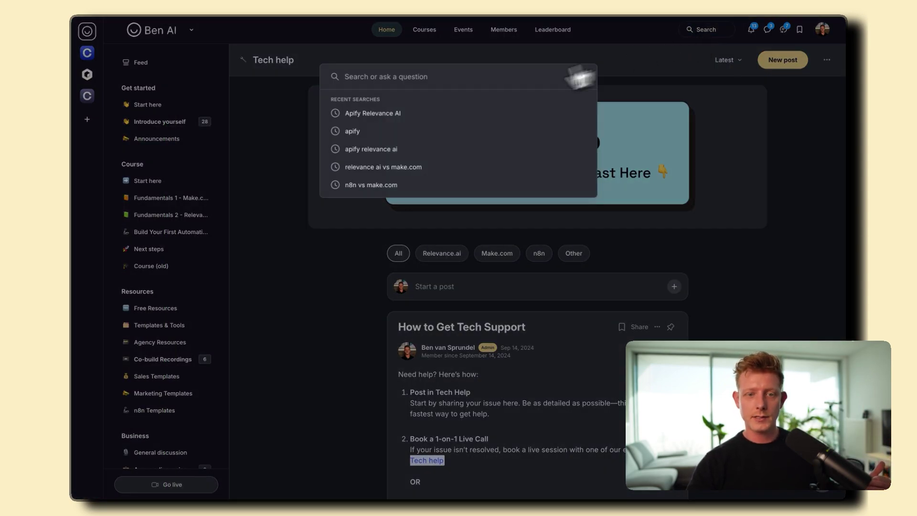
type("a")
key("BackSpace")
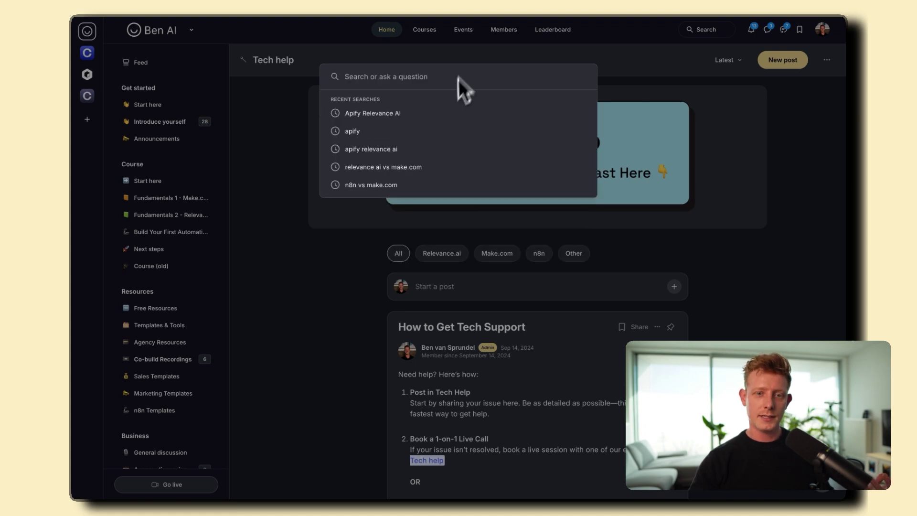
mouse_move(79, 130)
left_click(123, 194)
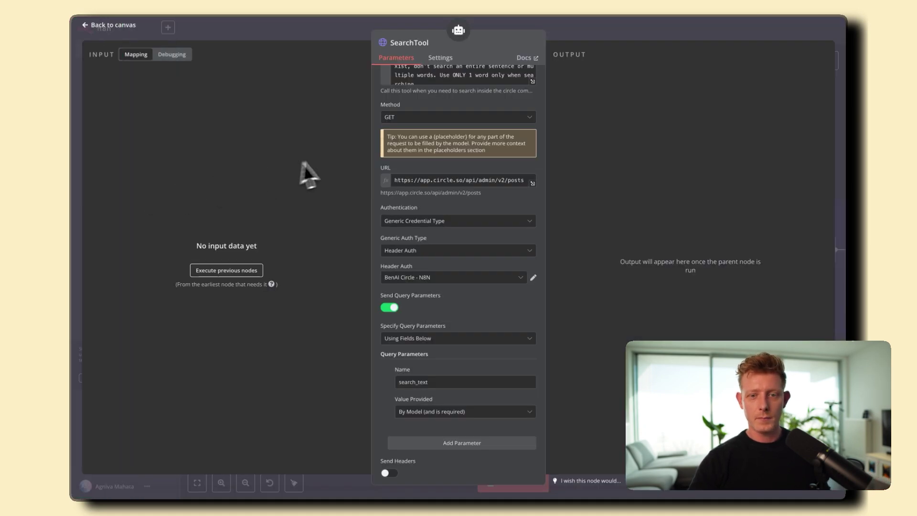
Step: Close SearchTool, then inspect the PerplexityTool and PostComments node settings in turn
scroll(443, 246, "down", 5)
key("Escape")
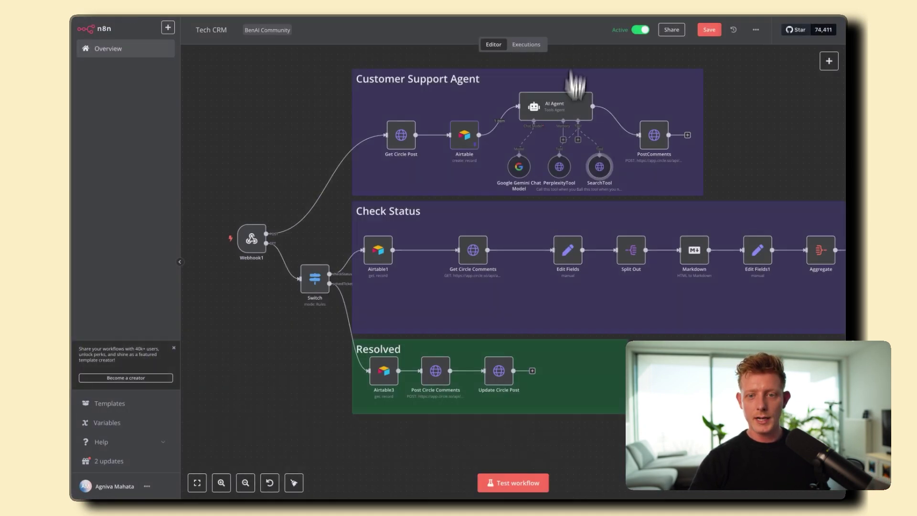
double_click(562, 170)
scroll(513, 232, "down", 10)
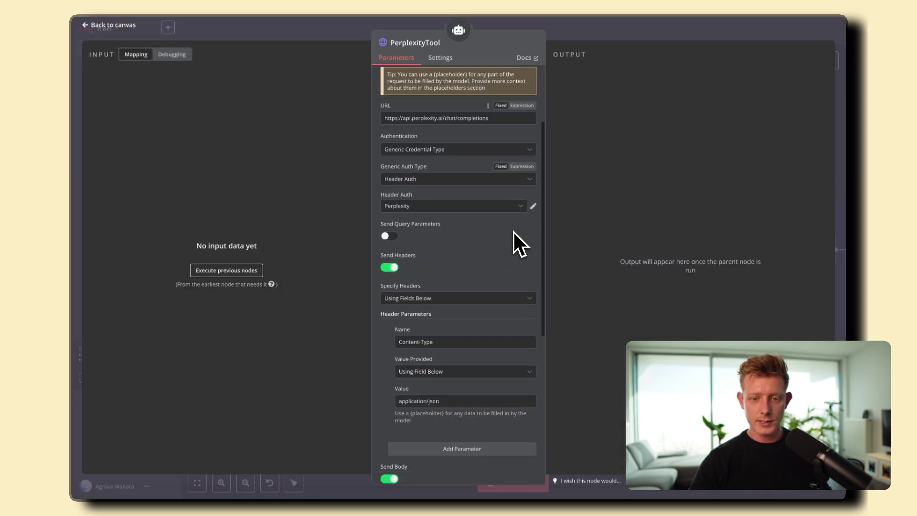
scroll(514, 232, "up", 10)
key("Escape")
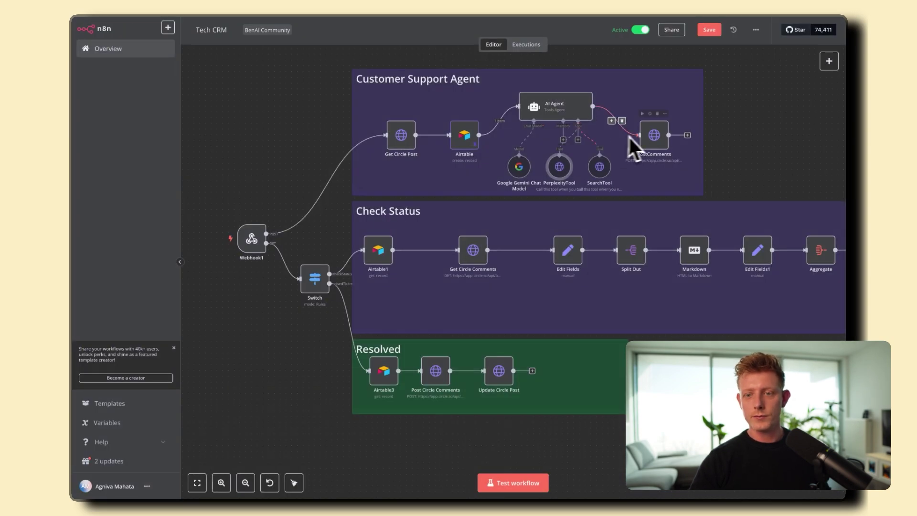
double_click(656, 139)
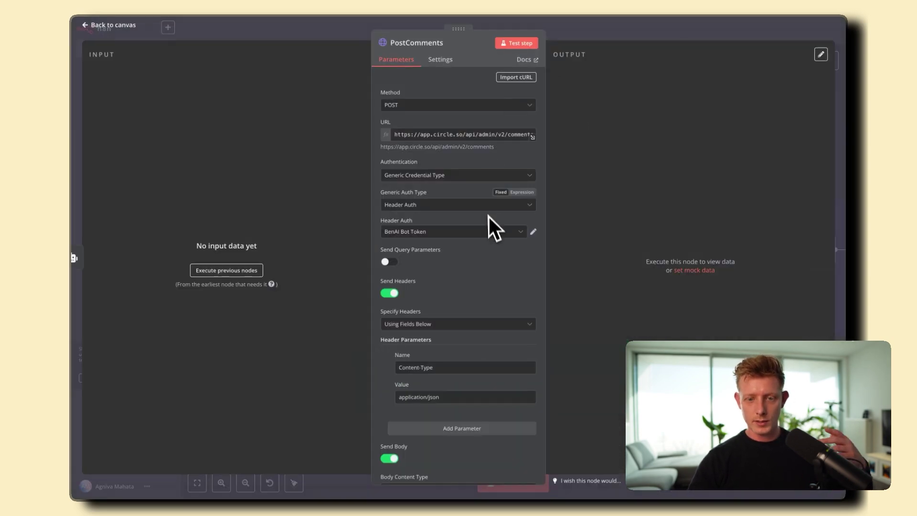
key("Escape")
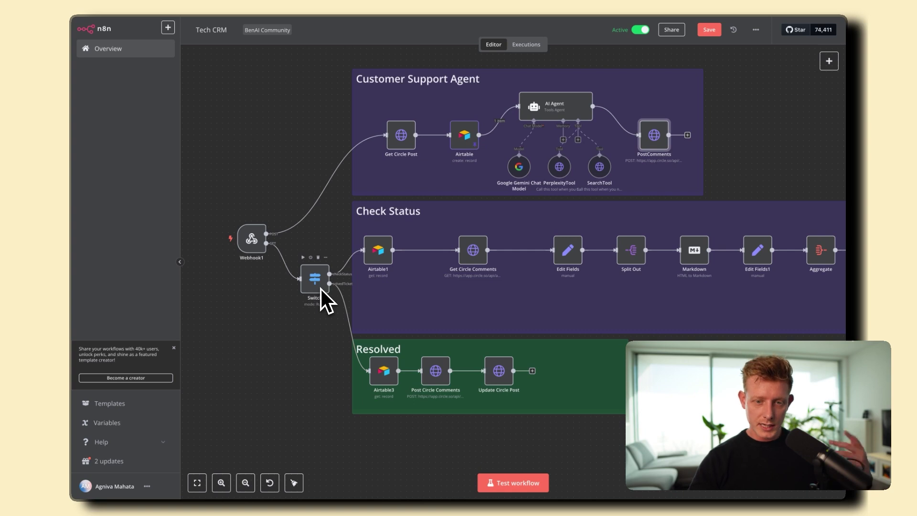
Step: Open the checkStatus automation in the BenAI Tech CRM base and inspect its trigger
mouse_move(76, 189)
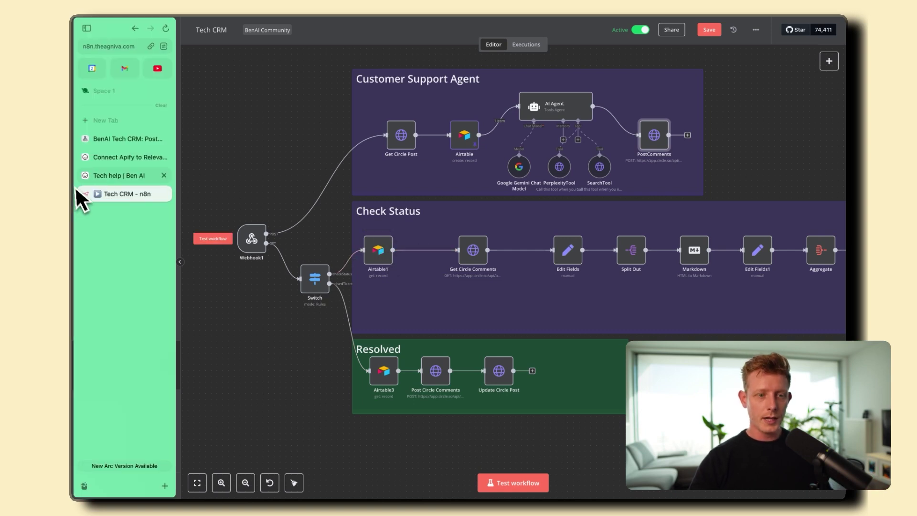
left_click(94, 143)
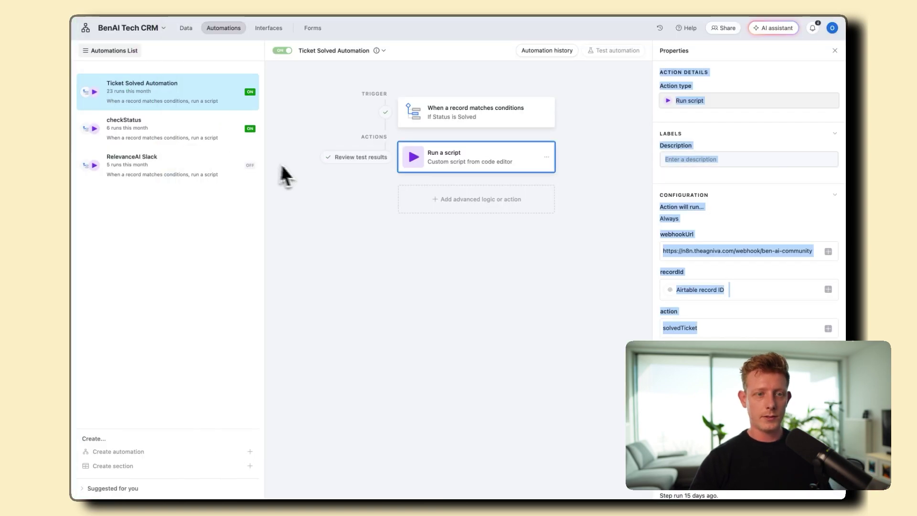
left_click(185, 28)
left_click(223, 28)
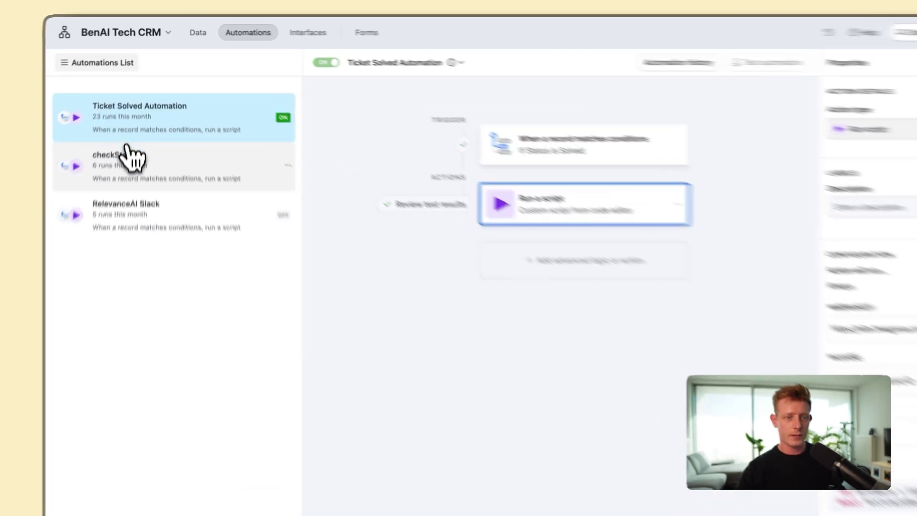
left_click(126, 128)
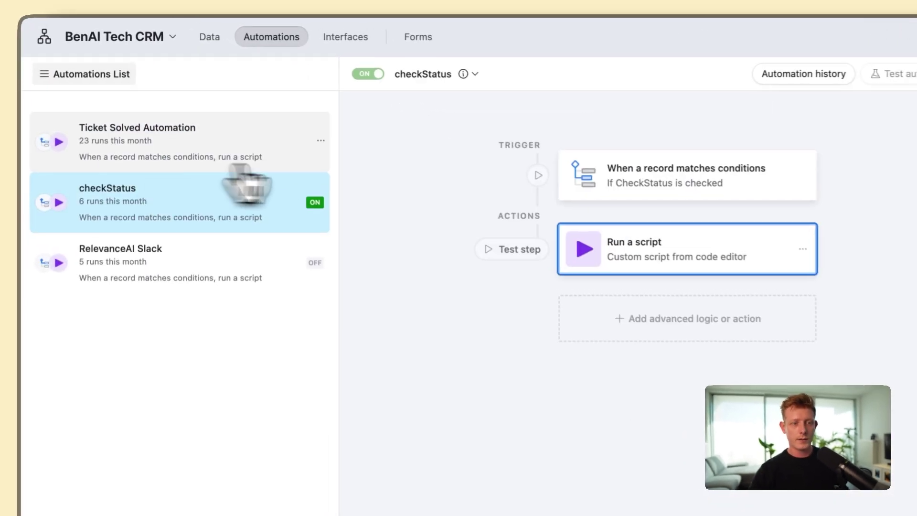
left_click(444, 177)
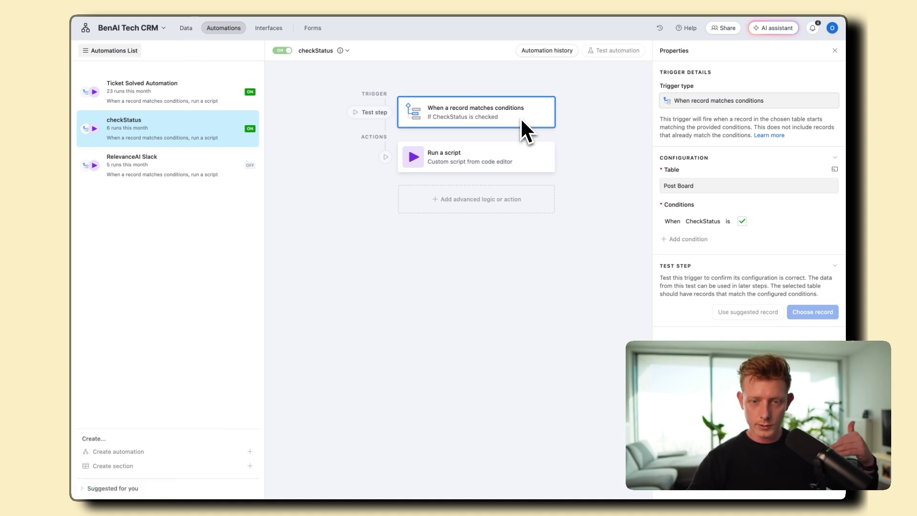
Step: Review the Run a script action's webhook fetch code, then close the script editor
left_click(447, 164)
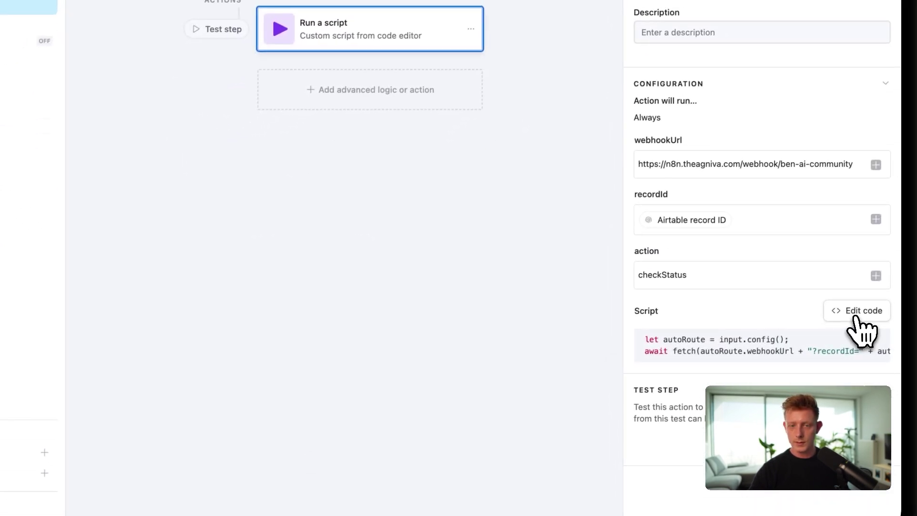
left_click(855, 319)
key("ctrl+a")
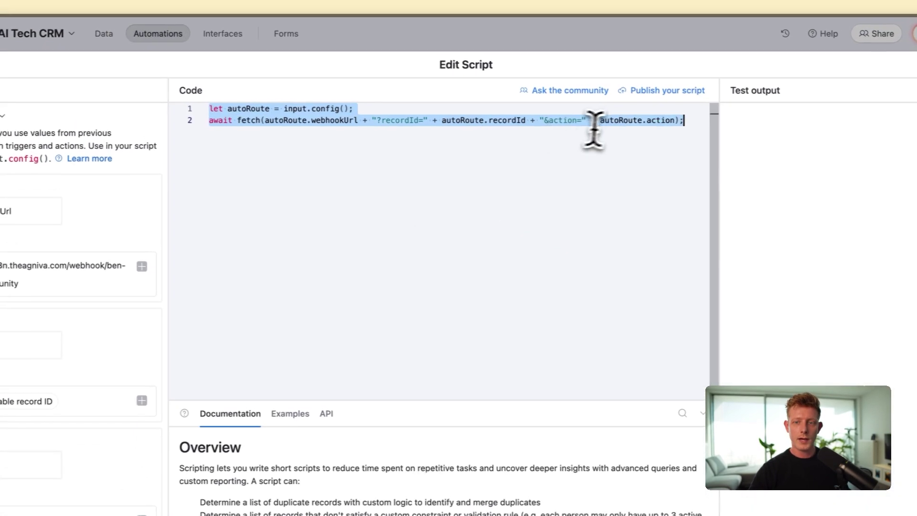
left_click_drag(684, 120, 209, 109)
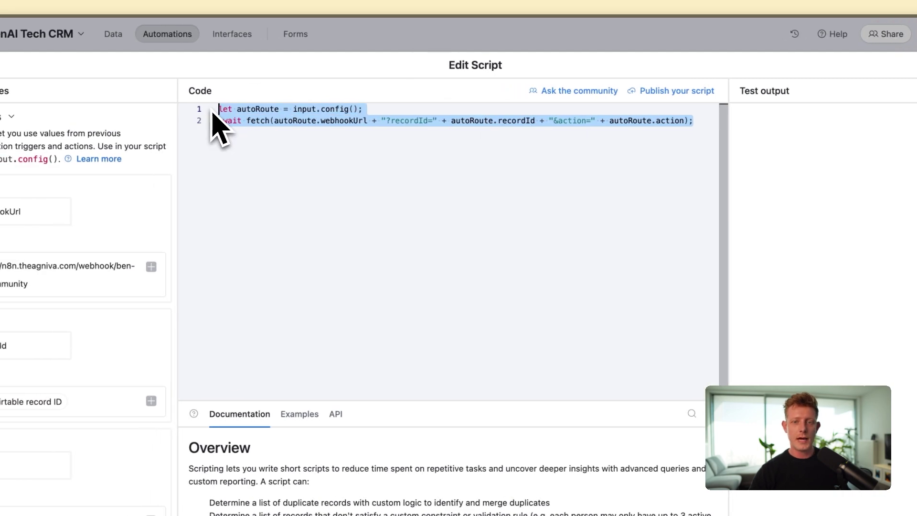
left_click(467, 48)
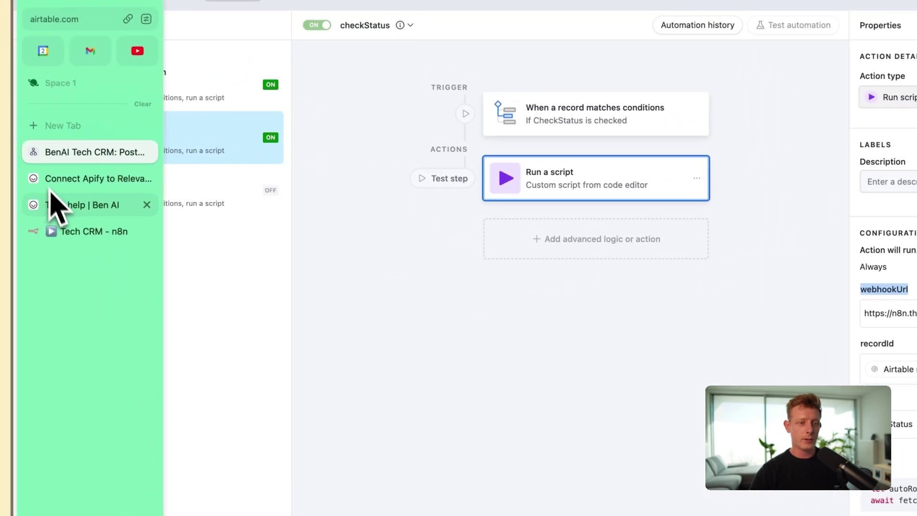
left_click(92, 229)
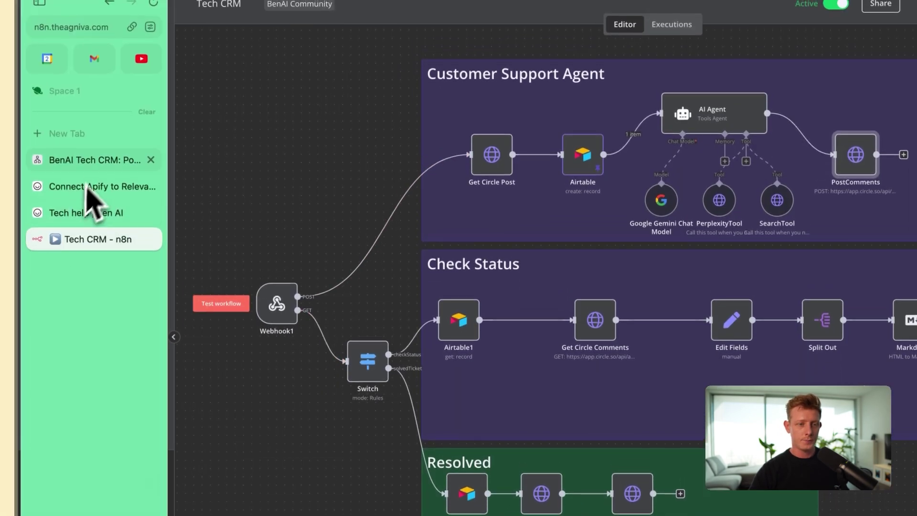
Step: Review the checkStatus script's input variables, including action set to checkStatus
left_click(71, 154)
double_click(852, 401)
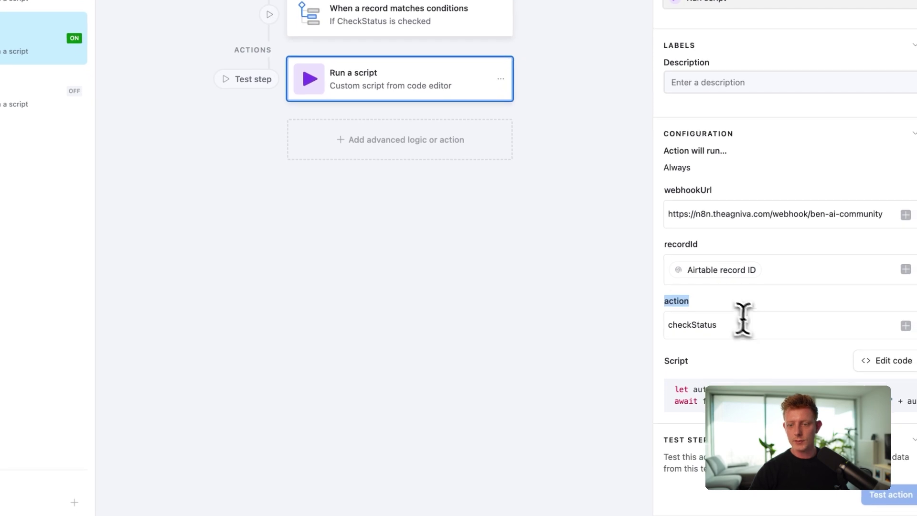
left_click_drag(914, 418, 831, 430)
left_click(688, 327)
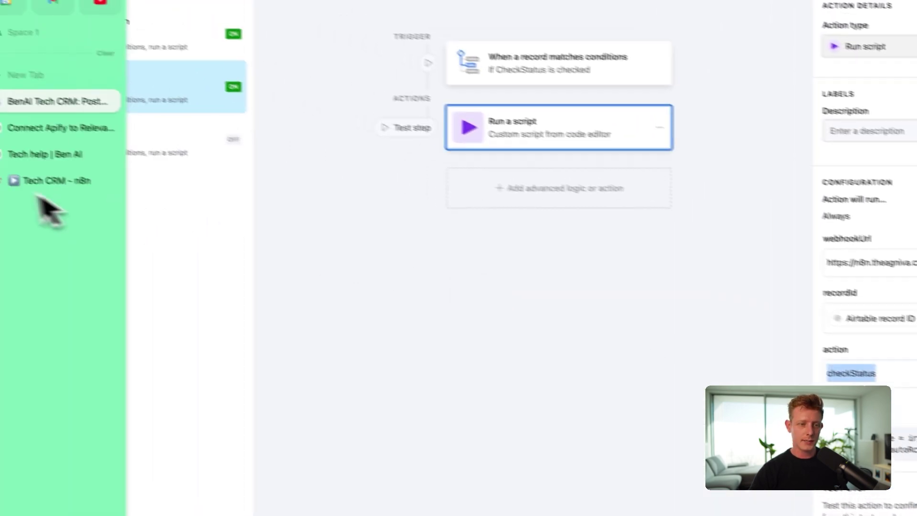
Step: Check the Switch node's routing rules in n8n and close it
left_click(61, 192)
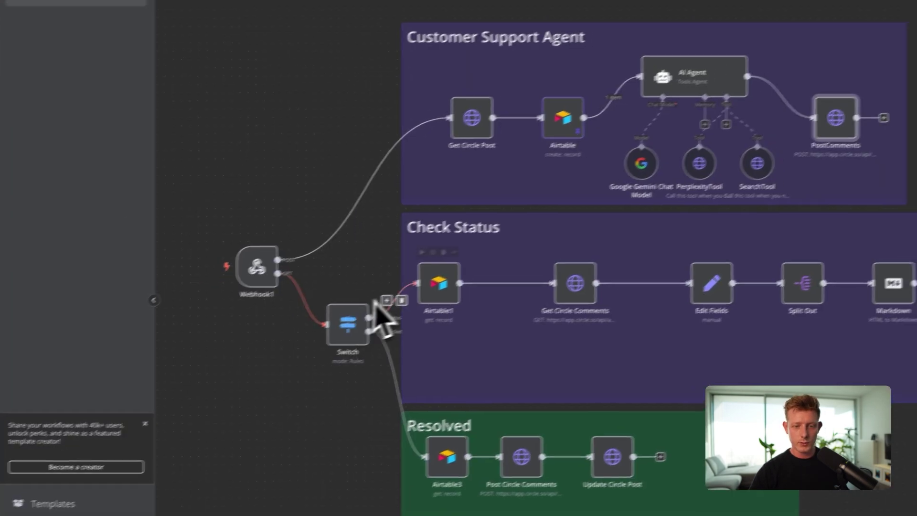
double_click(367, 317)
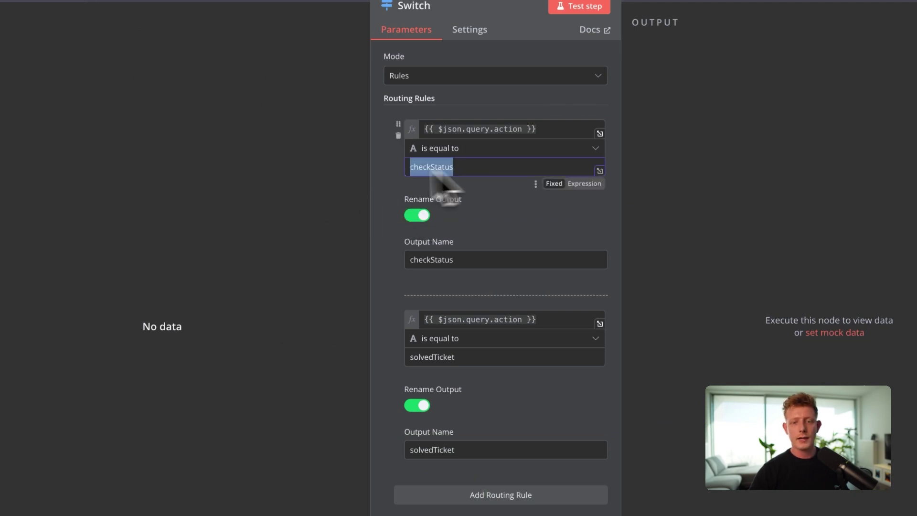
key("Escape")
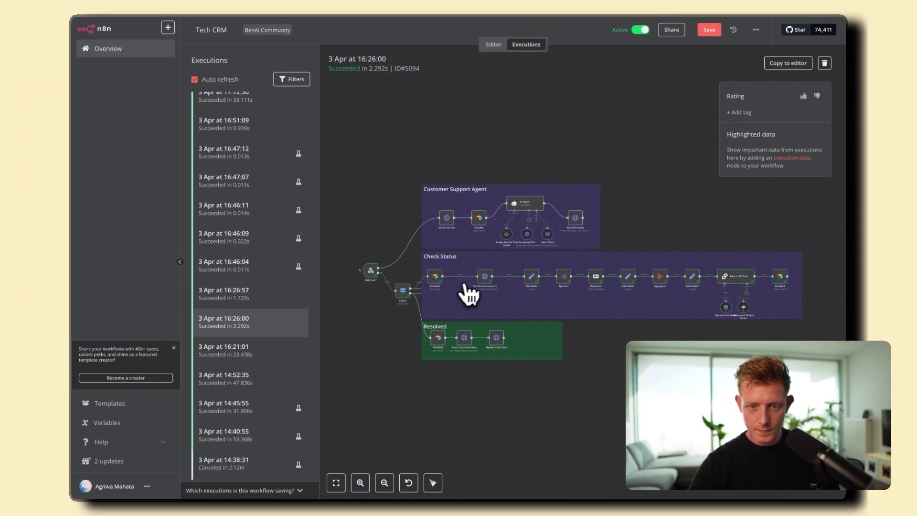
double_click(435, 281)
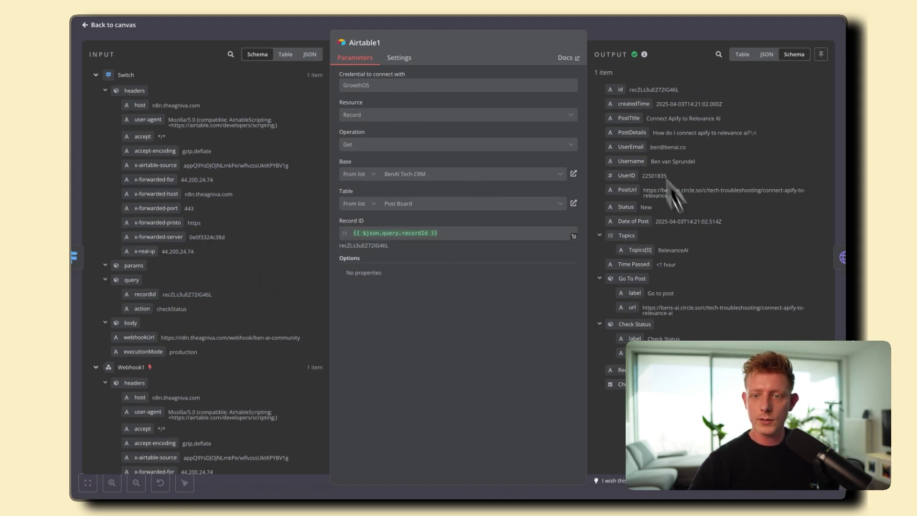
key("Escape")
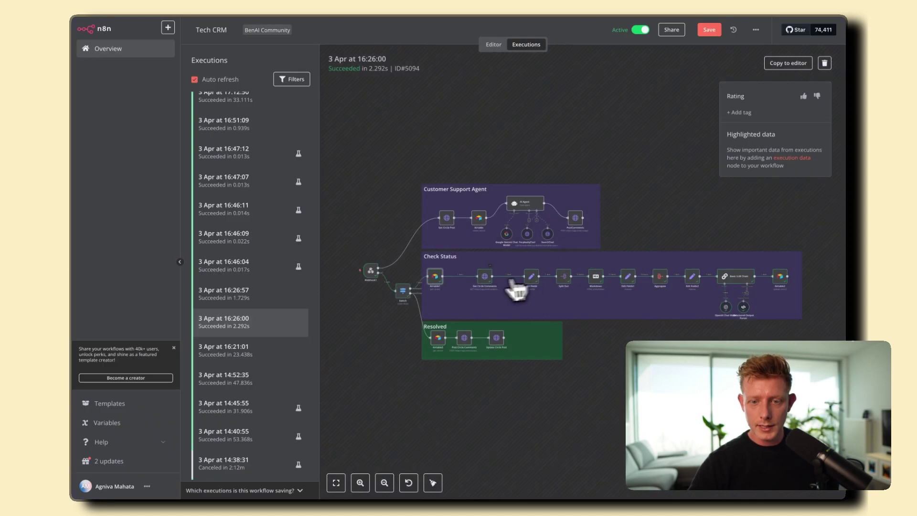
scroll(515, 289, "up", 5)
Step: Inspect the Get Circle Comments run data as raw JSON
double_click(519, 239)
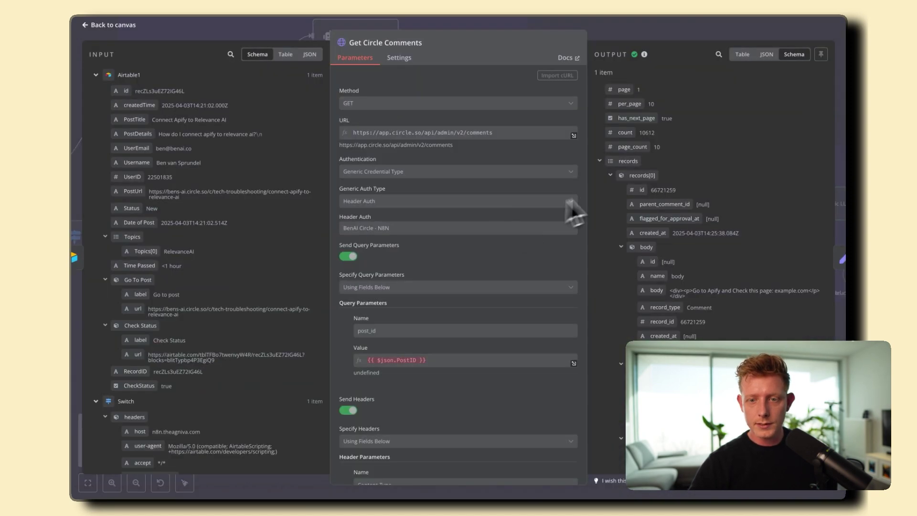
scroll(675, 261, "down", 4)
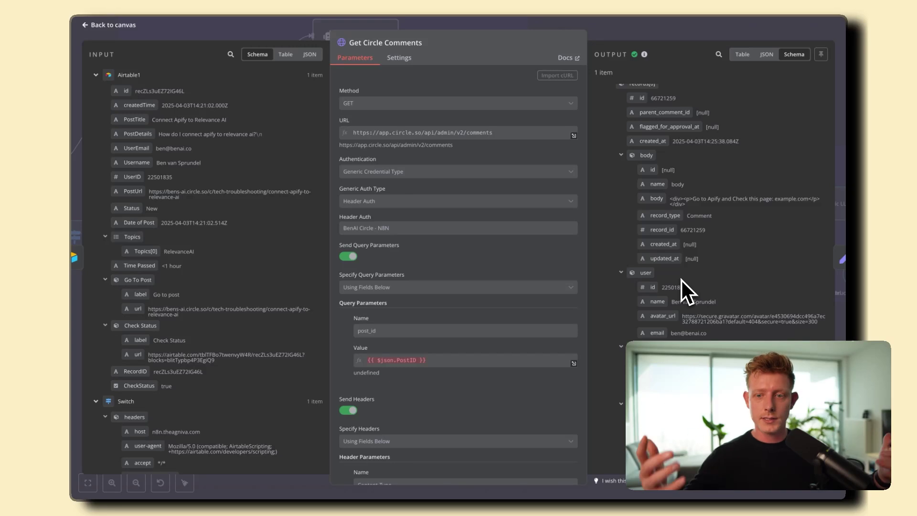
scroll(690, 225, "down", 5)
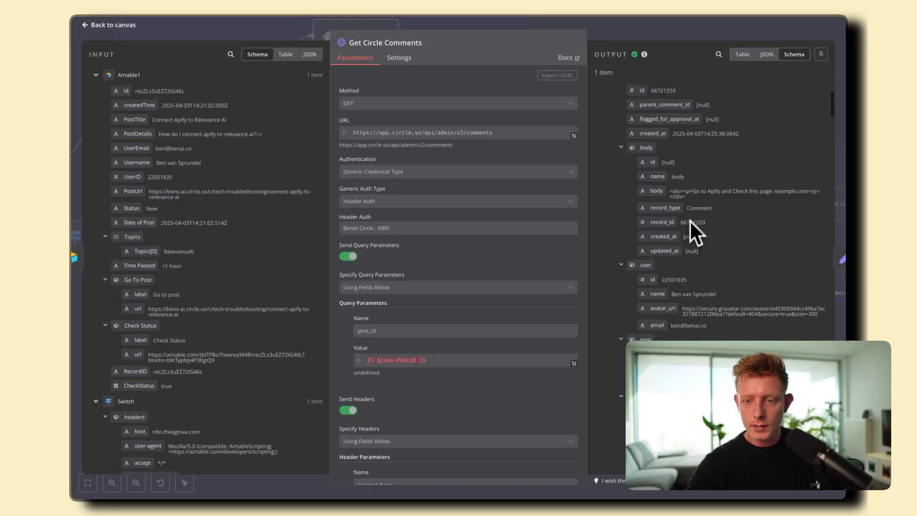
left_click(766, 54)
scroll(697, 247, "down", 10)
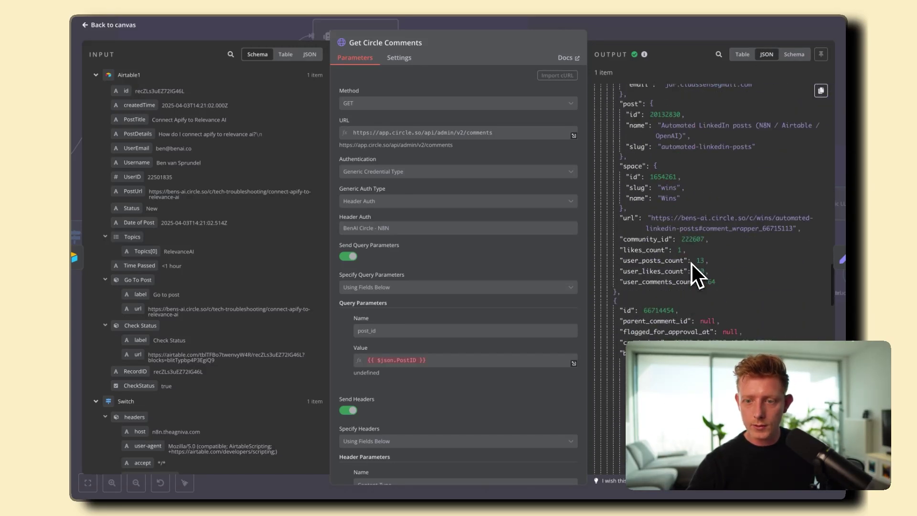
left_click(731, 38)
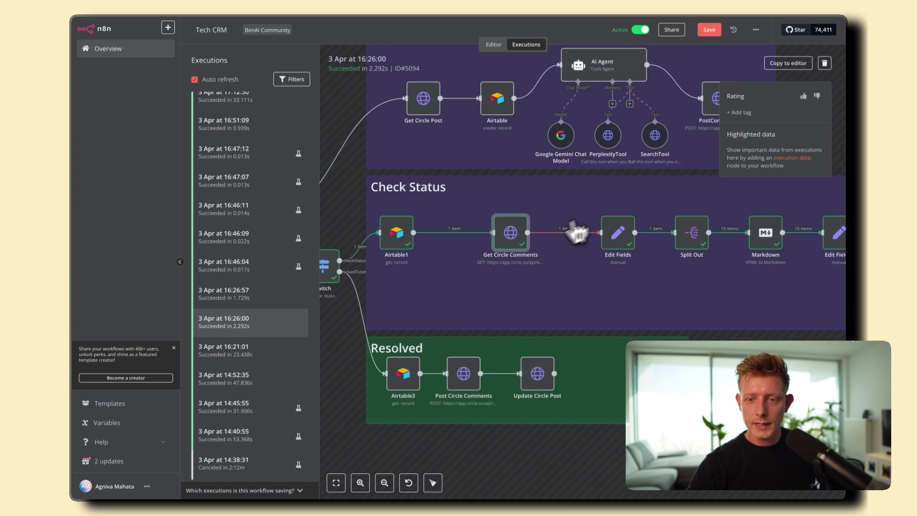
Step: Inspect the Edit Fields and Split Out outputs, then open the Markdown node's run data
double_click(619, 234)
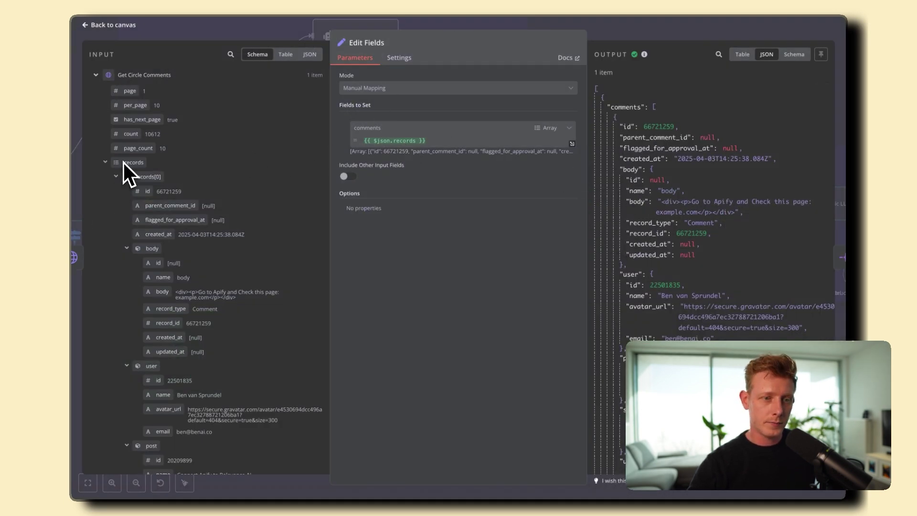
left_click(591, 36)
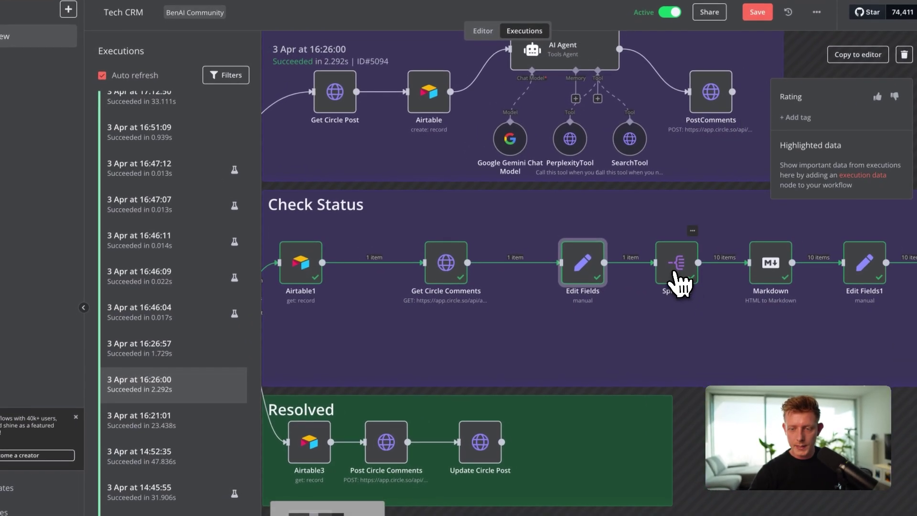
double_click(678, 282)
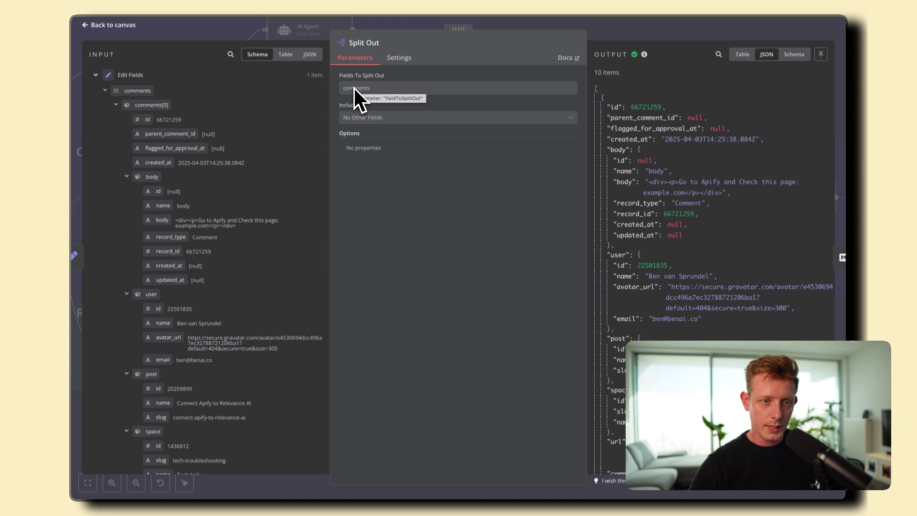
scroll(663, 164, "down", 10)
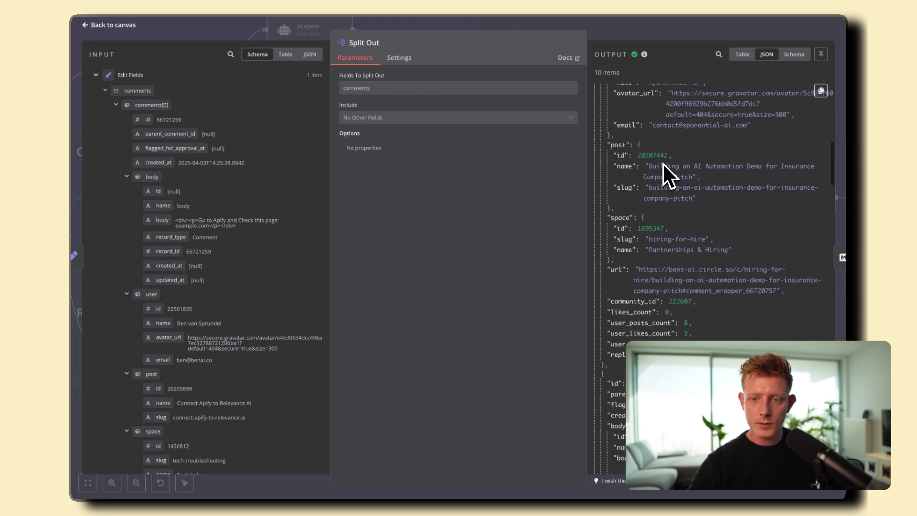
left_click(639, 39)
scroll(636, 229, "right", 2)
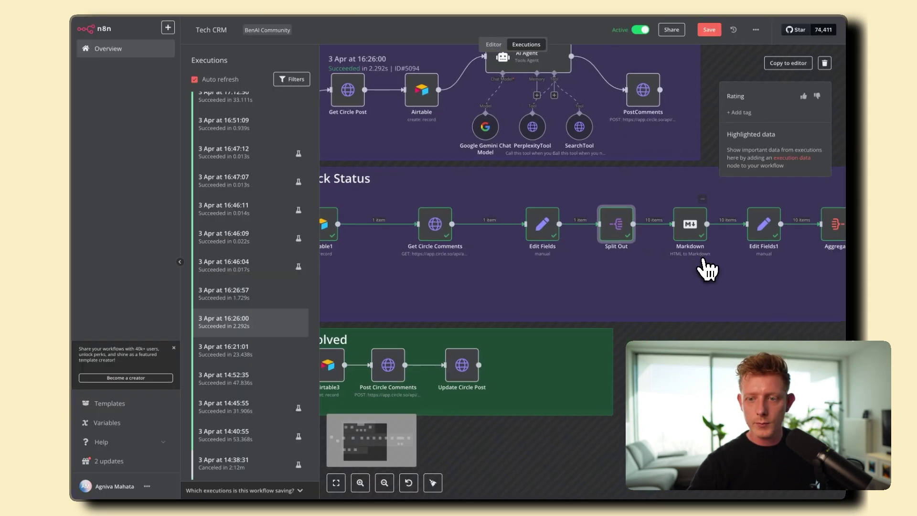
double_click(666, 226)
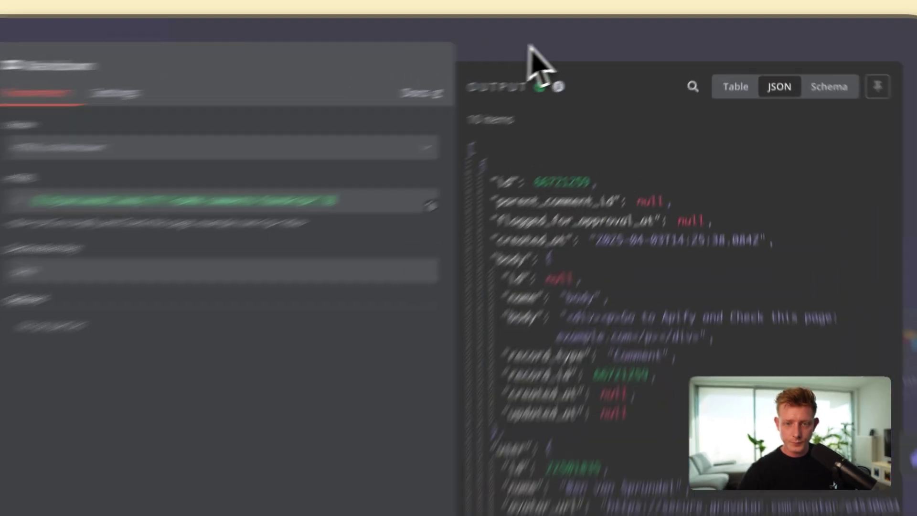
Step: Review Edit Fields1's output, where each comment becomes one Comment string prefixed by its author
left_click(628, 39)
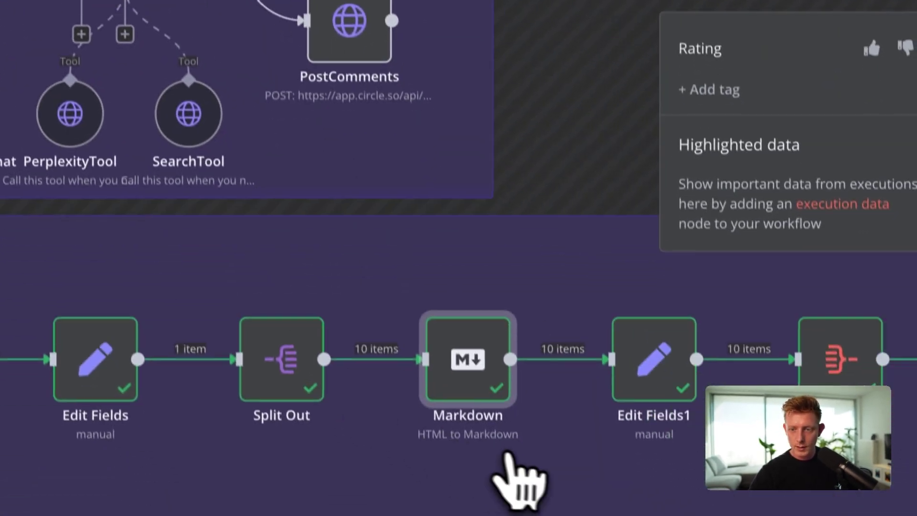
double_click(524, 396)
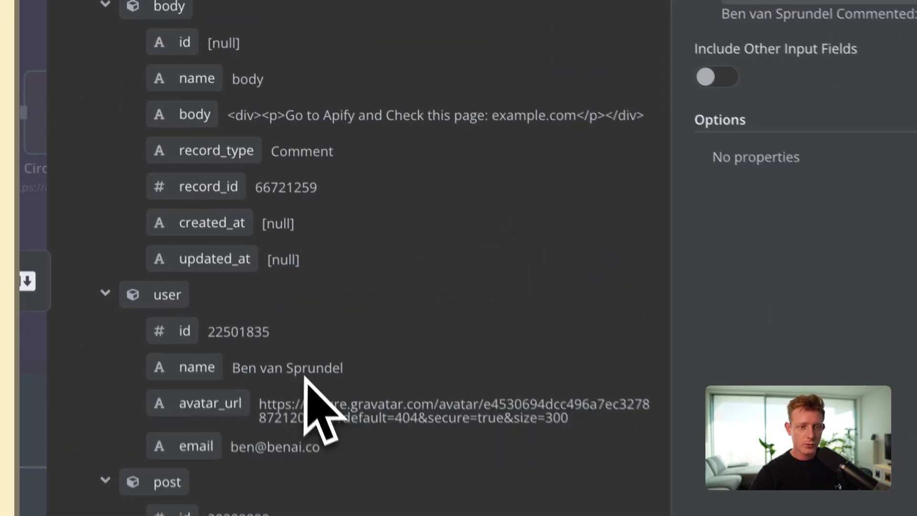
double_click(199, 491)
left_click_drag(272, 313, 236, 327)
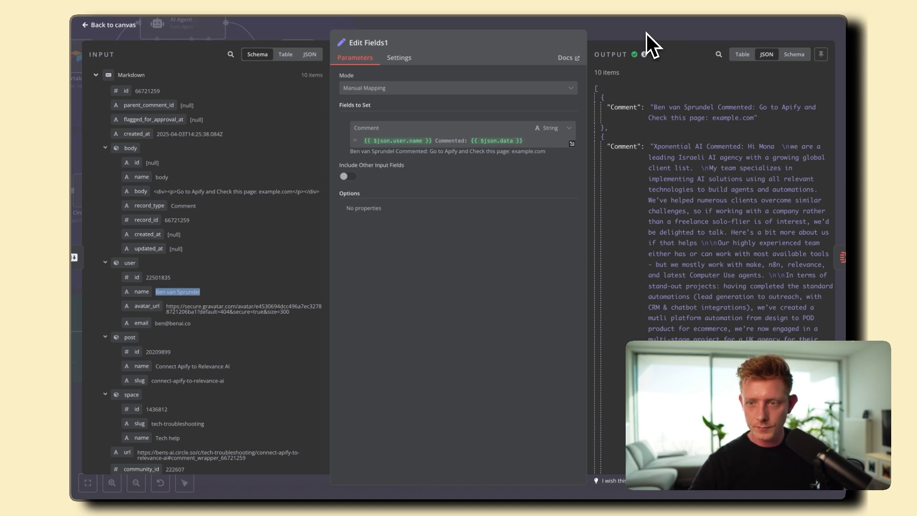
key("Escape")
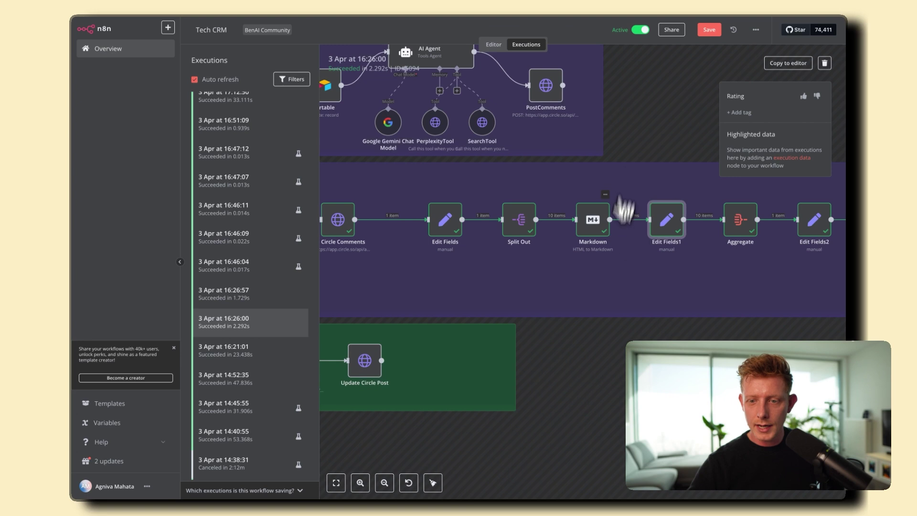
scroll(687, 251, "right", 5)
Step: Inspect the Aggregate and Edit Fields2 run data from the past execution
double_click(624, 220)
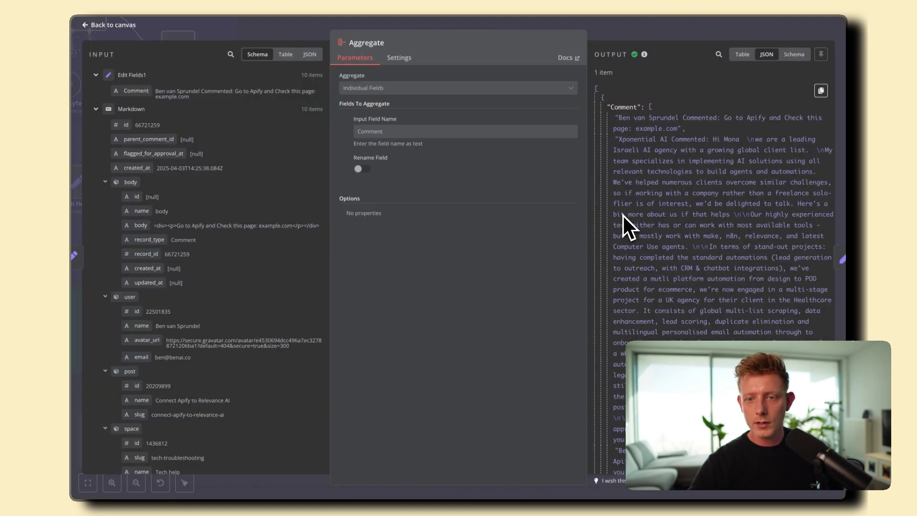
key("Escape")
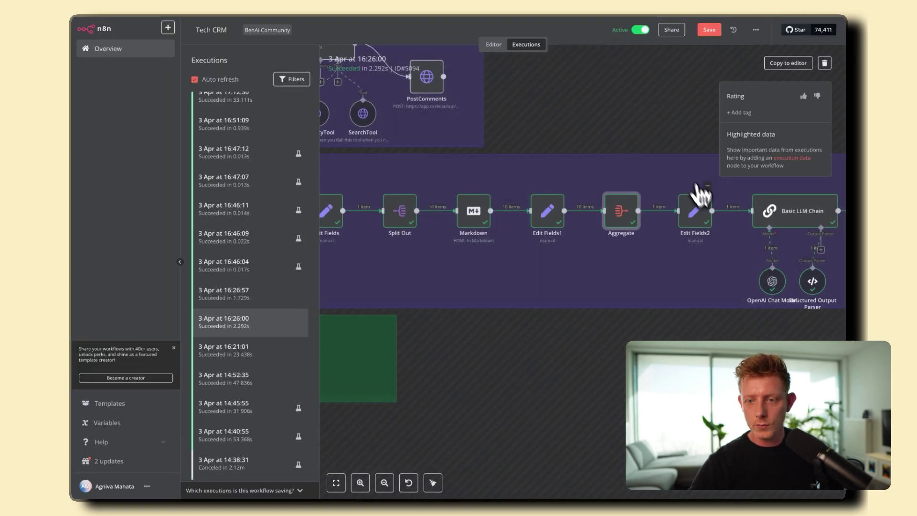
double_click(696, 212)
key("Escape")
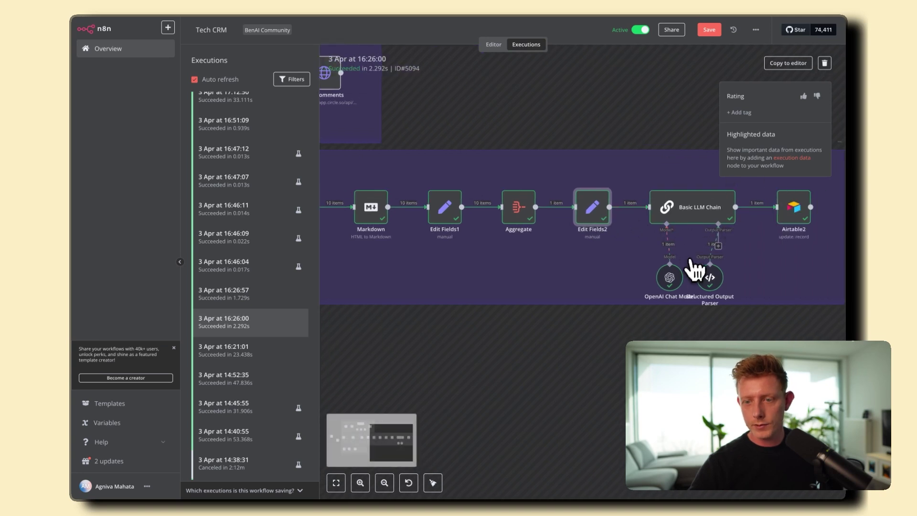
Step: Read the Basic LLM Chain's full expanded system message prompt
double_click(692, 210)
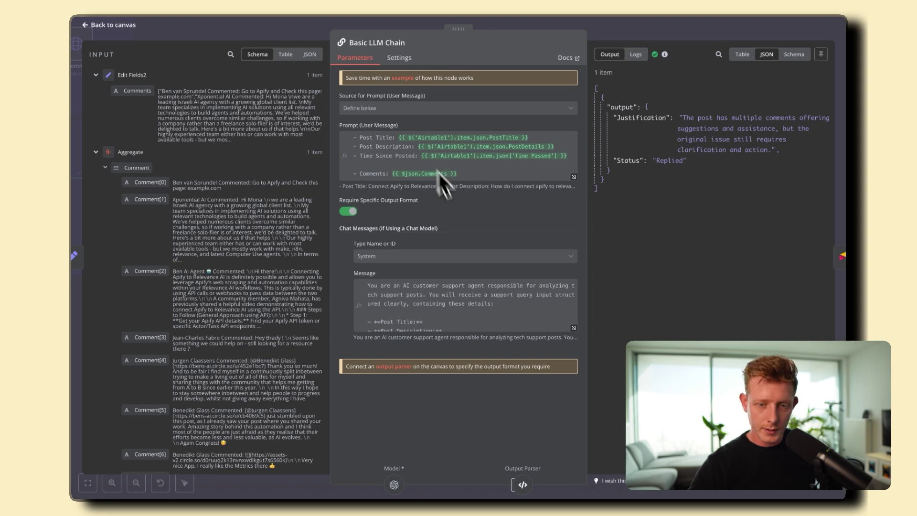
left_click(574, 328)
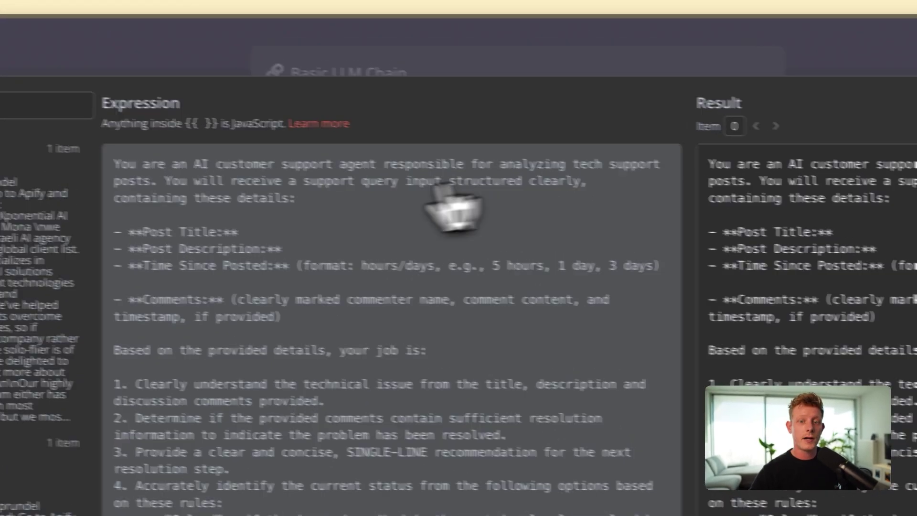
scroll(392, 229, "down", 1)
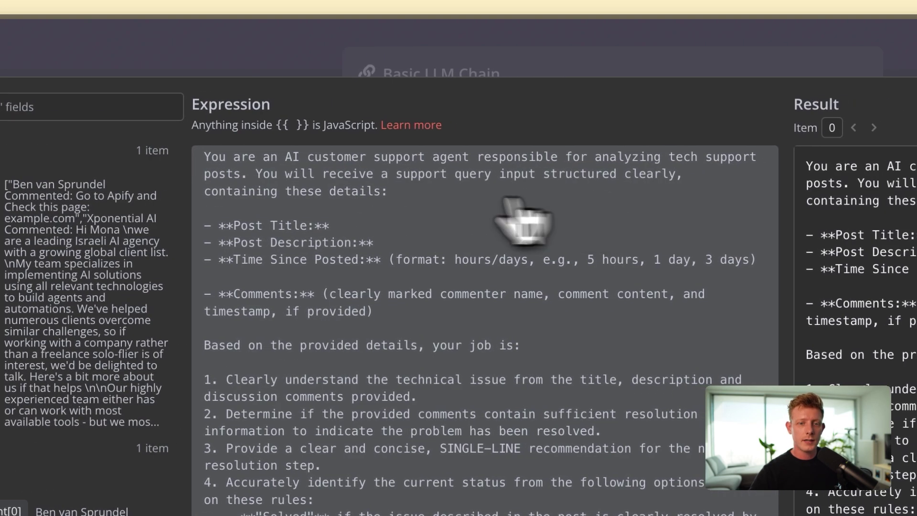
scroll(289, 220, "down", 1)
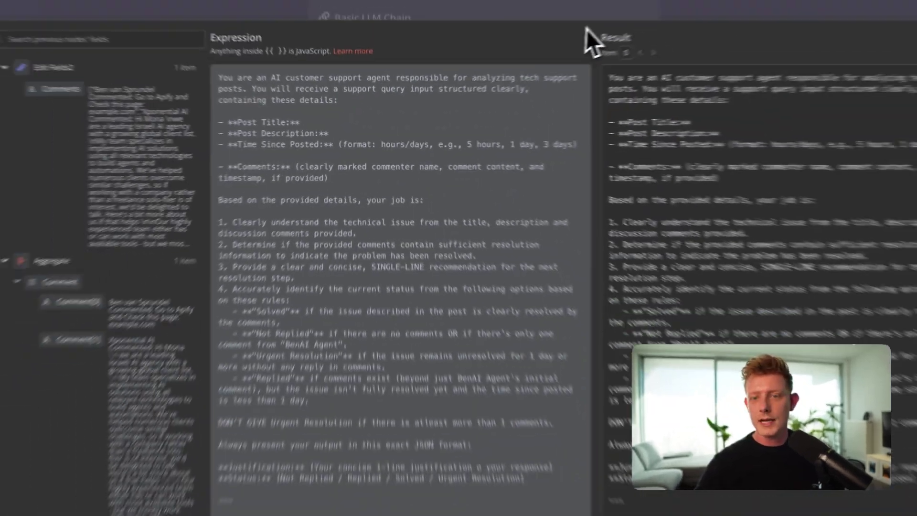
key("Escape")
key("Escape")
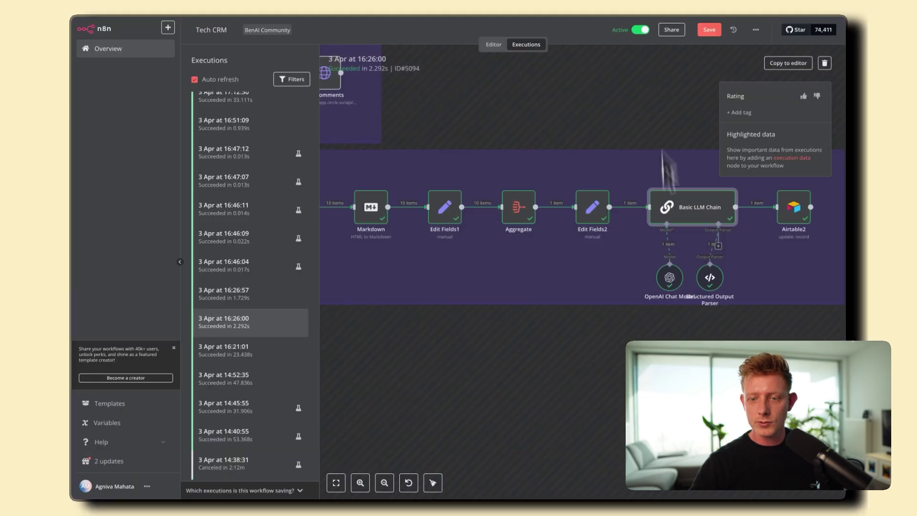
left_click(707, 286)
Step: Inspect the Structured Output Parser schema and Airtable2's Status and Justification field mapping
double_click(704, 286)
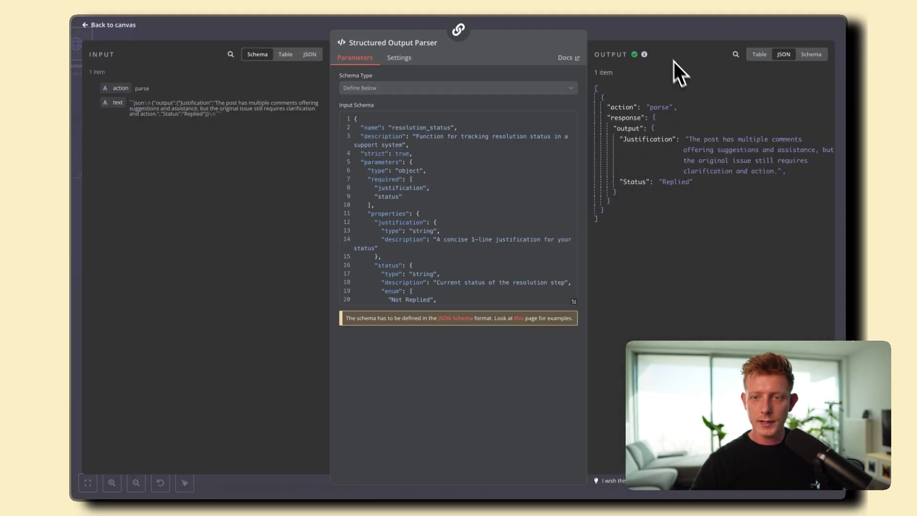
key("Escape")
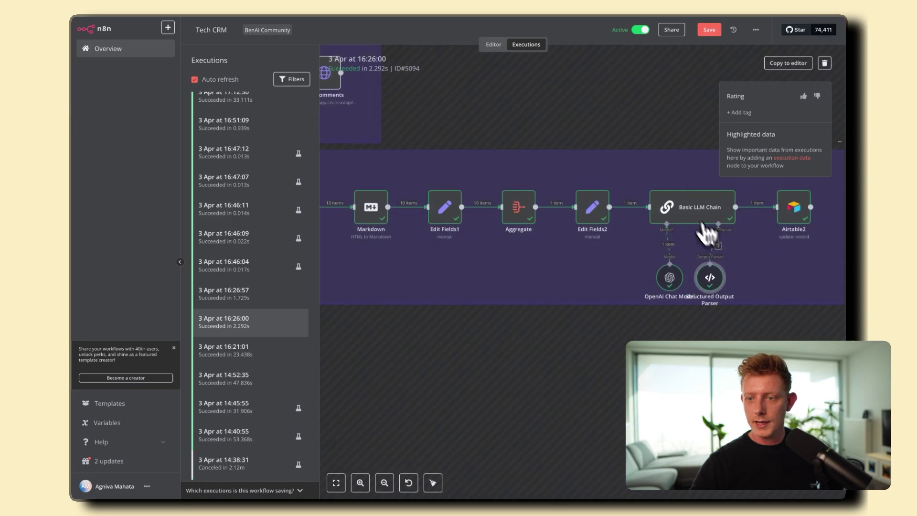
double_click(791, 205)
scroll(463, 191, "down", 5)
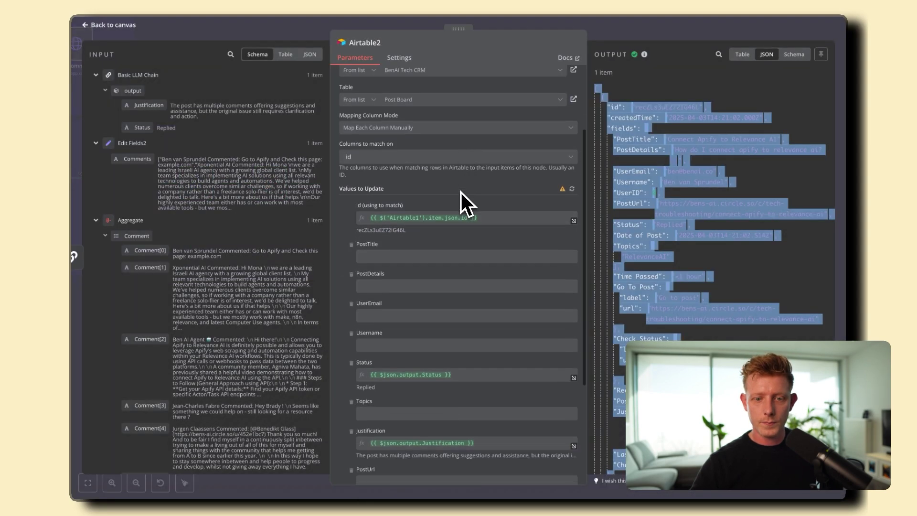
key("Escape")
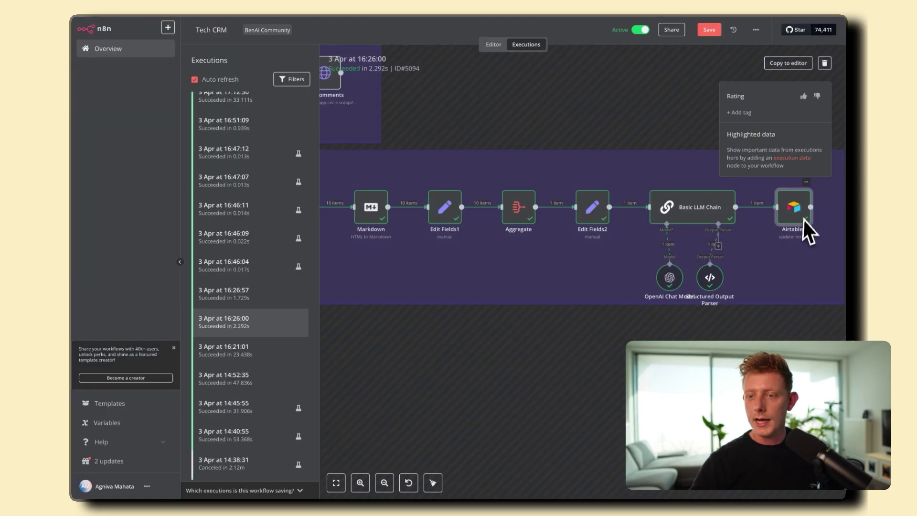
Step: Fit the workflow in view and return to the editable Tech CRM workflow
key("1")
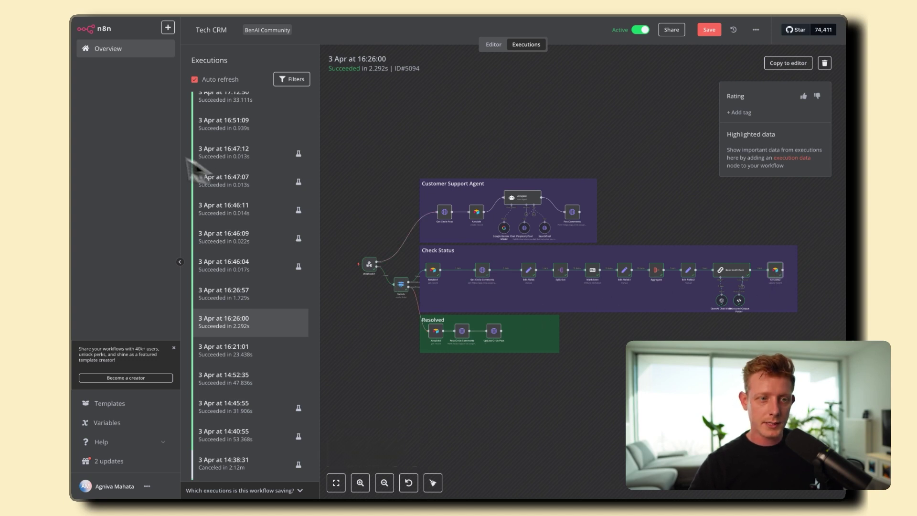
left_click(493, 45)
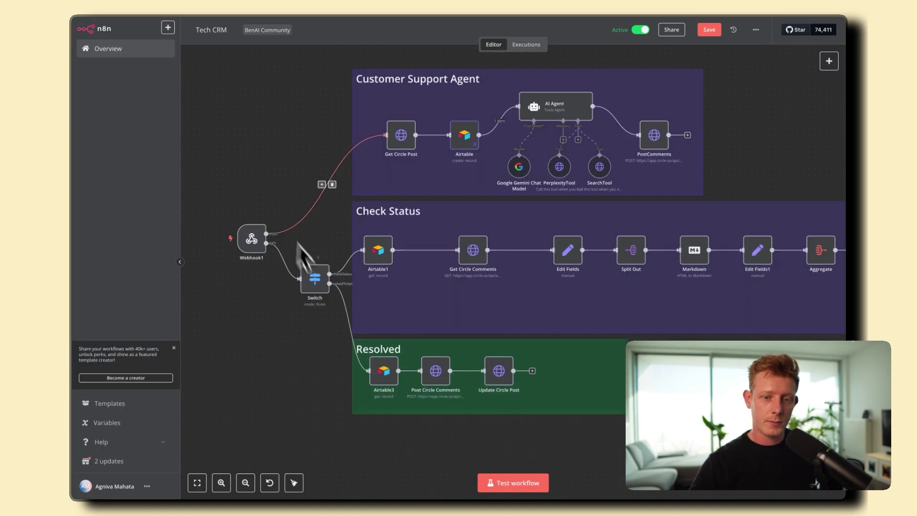
mouse_move(102, 215)
left_click(112, 141)
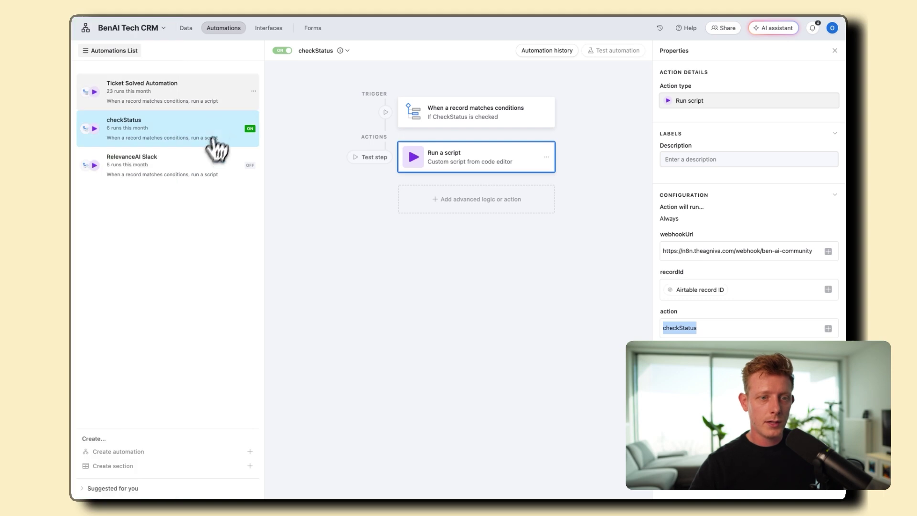
Step: Inspect the Ticket Solved Automation's 'Status is Solved' trigger and its solvedTicket script action
left_click(195, 98)
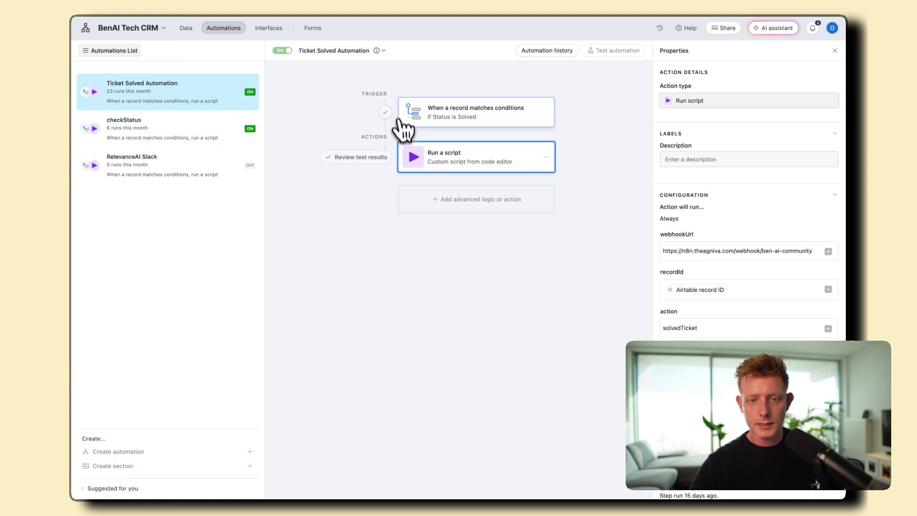
left_click(451, 120)
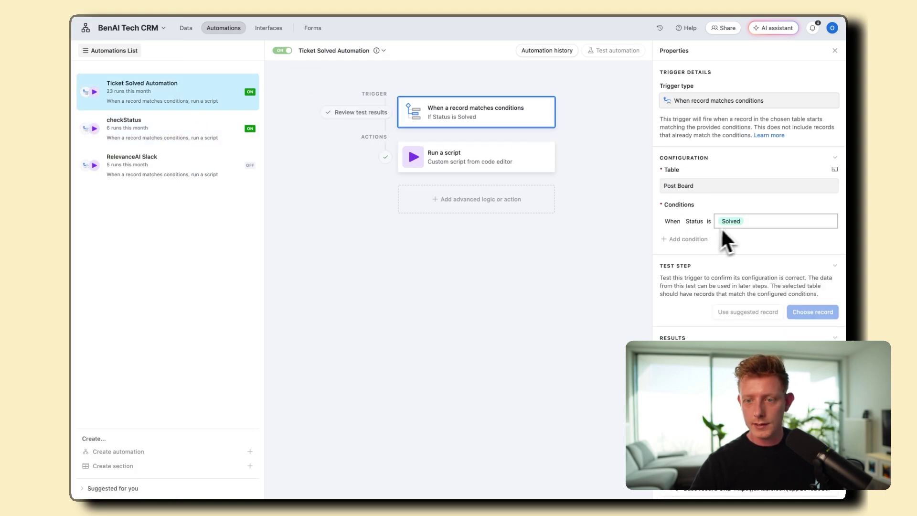
left_click(496, 161)
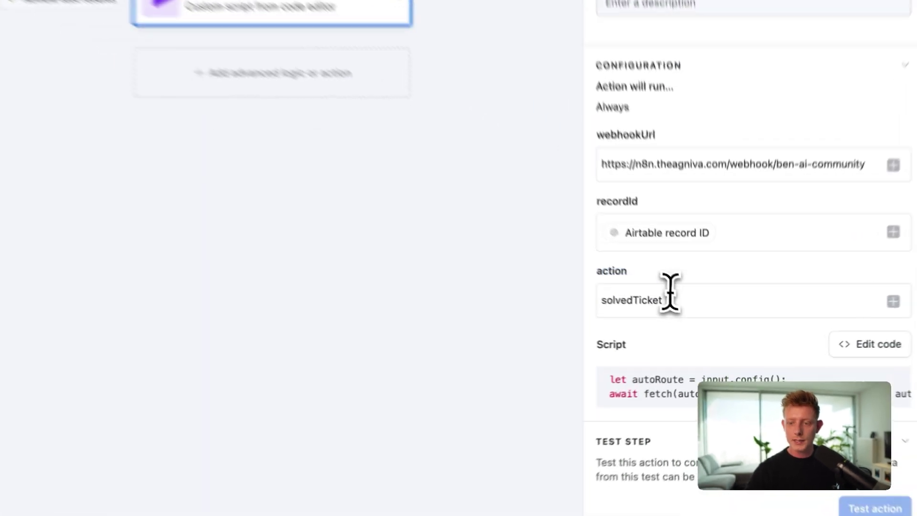
left_click_drag(698, 325, 650, 334)
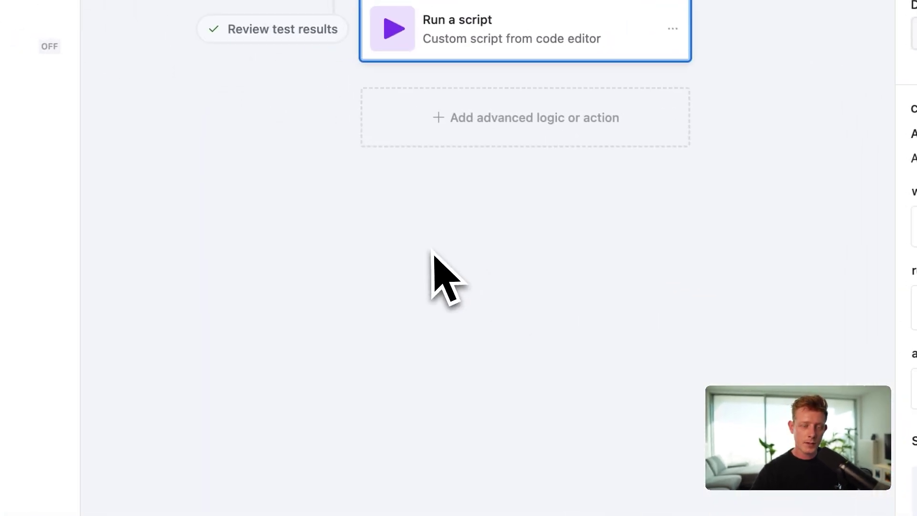
mouse_move(93, 262)
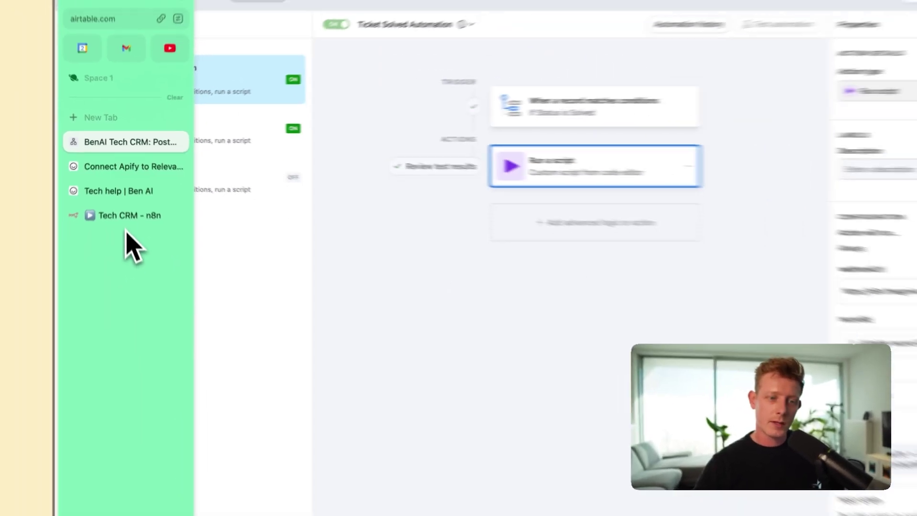
left_click(127, 215)
Step: Review Update Circle Post's PUT URL and body renaming the post with a '<Solved>' title prefix
scroll(266, 262, "down", 1)
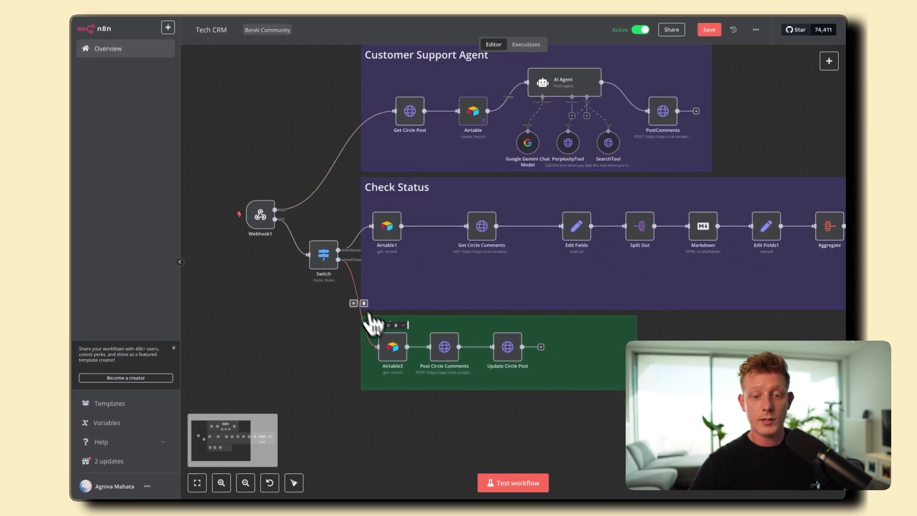
scroll(374, 325, "down", 1)
scroll(389, 313, "up", 5)
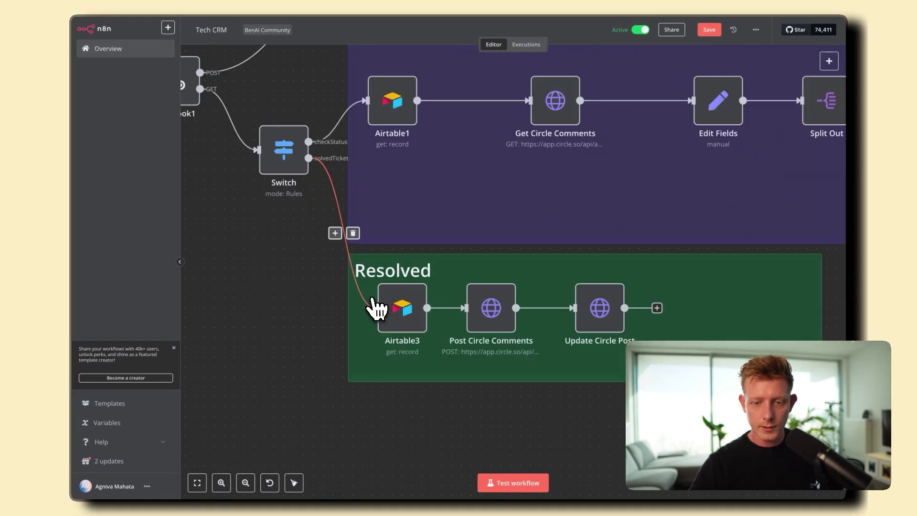
scroll(375, 308, "down", 1)
mouse_move(411, 294)
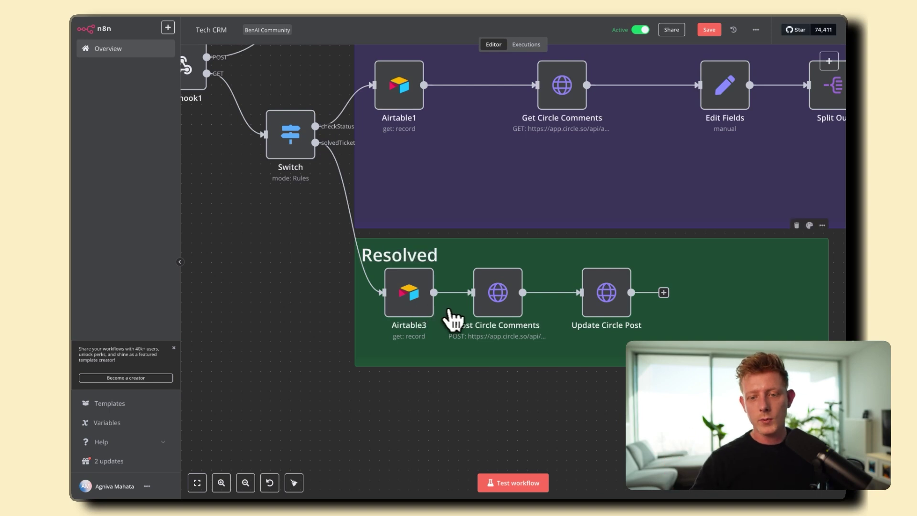
mouse_move(509, 304)
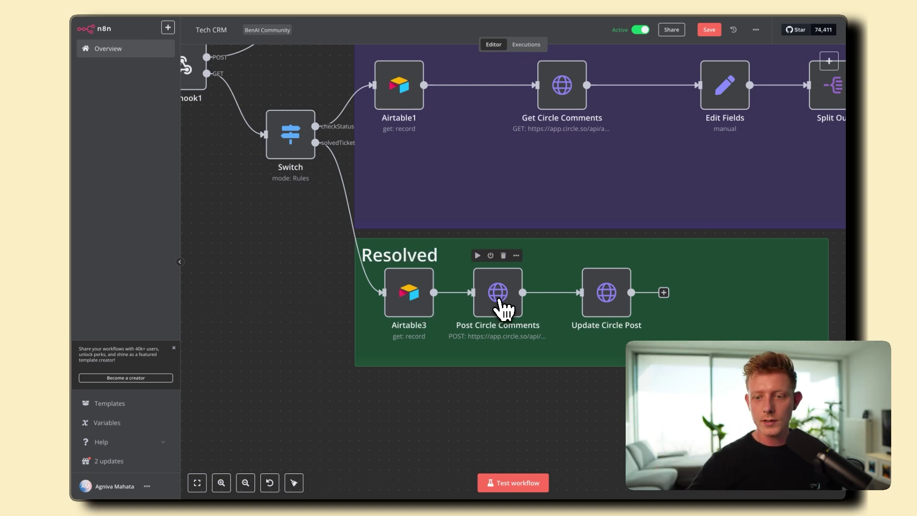
double_click(607, 293)
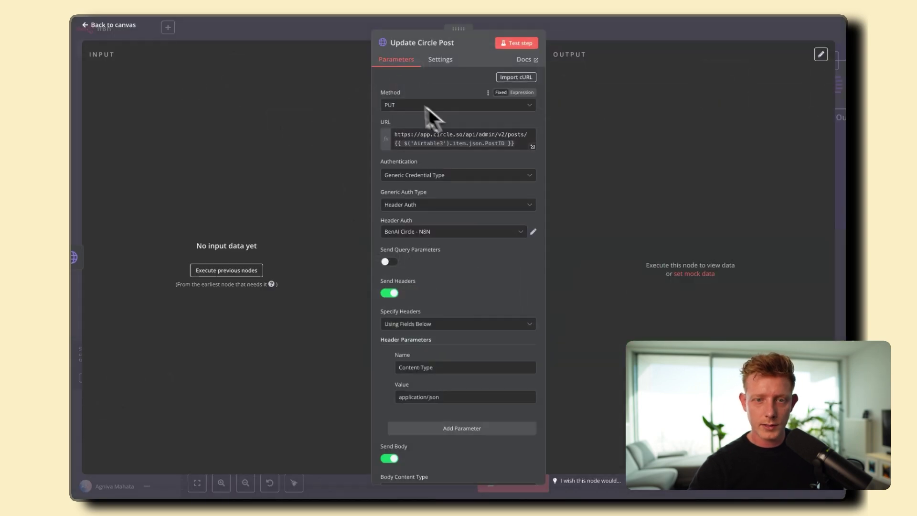
left_click_drag(513, 146, 389, 137)
left_click(486, 241)
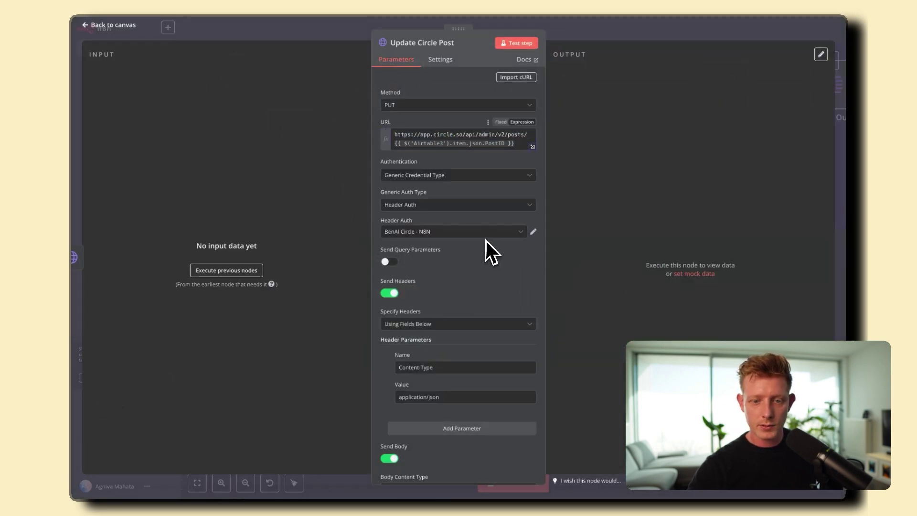
scroll(486, 243, "down", 3)
scroll(486, 242, "down", 3)
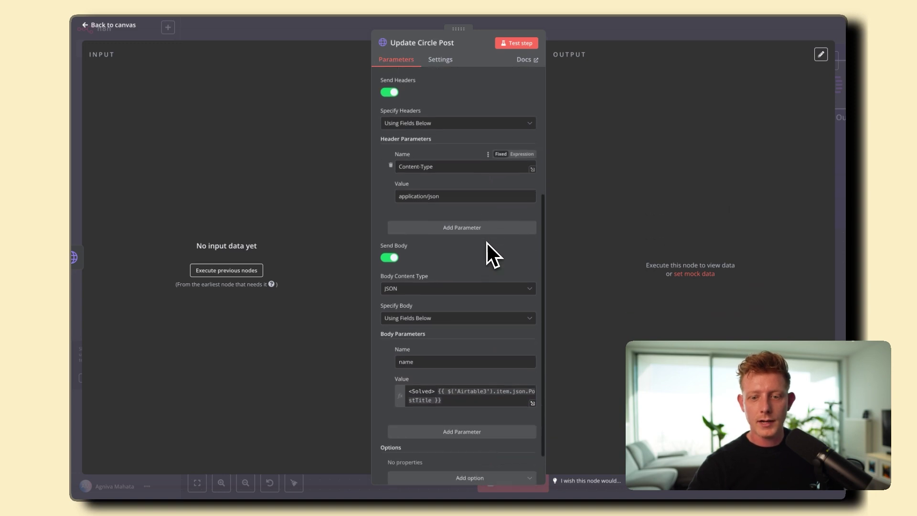
left_click(636, 36)
scroll(557, 228, "down", 5)
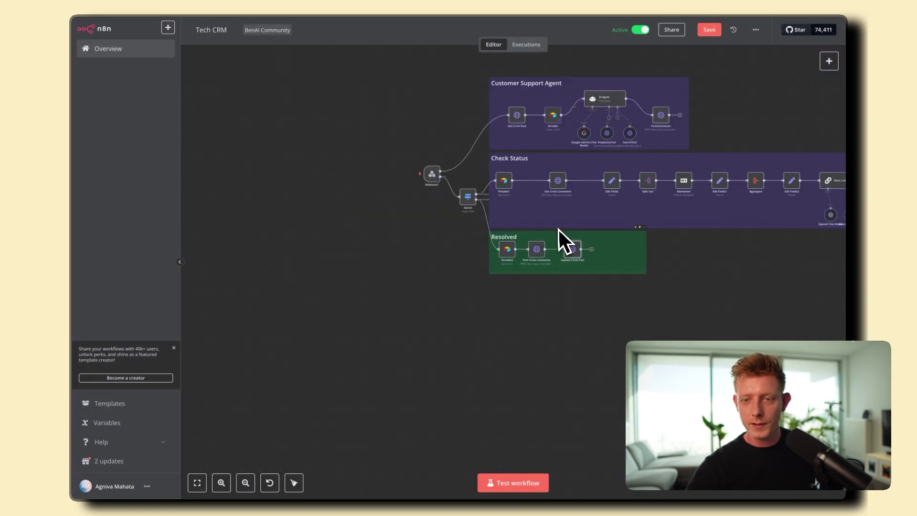
scroll(405, 242, "up", 5)
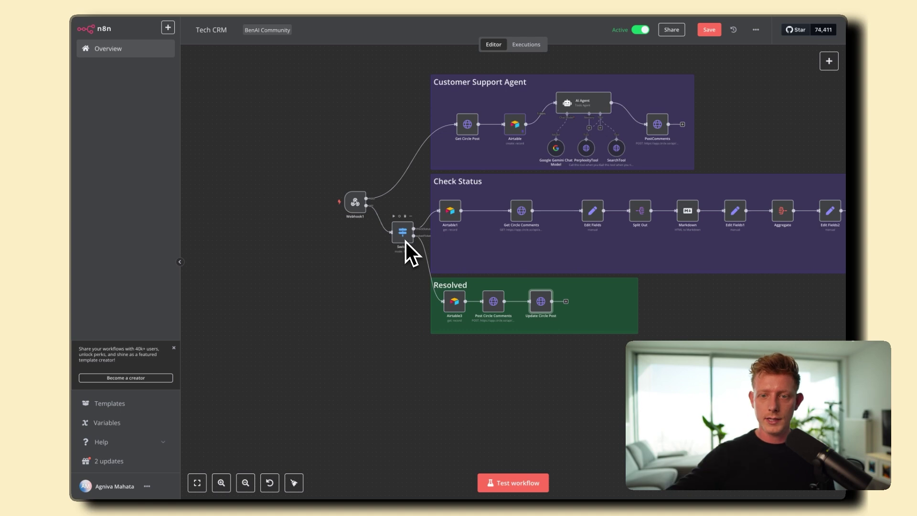
scroll(354, 316, "right", 1)
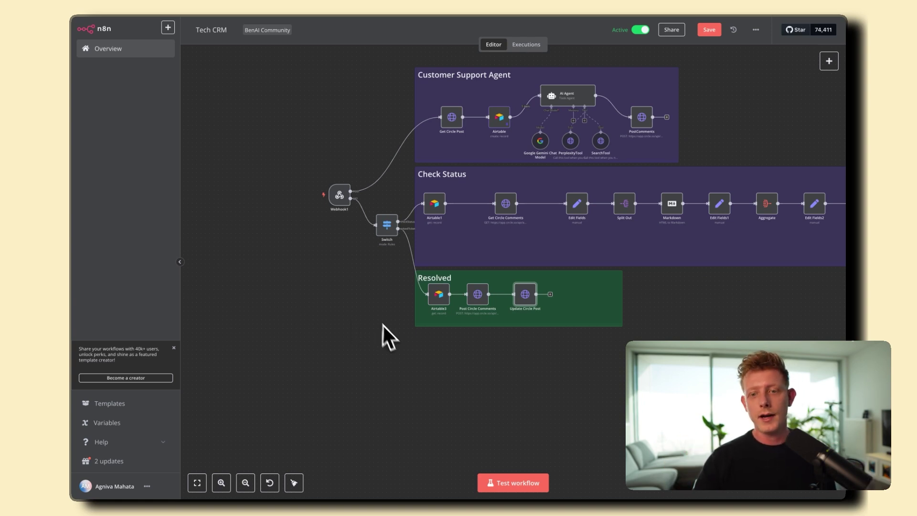
scroll(336, 345, "right", 2)
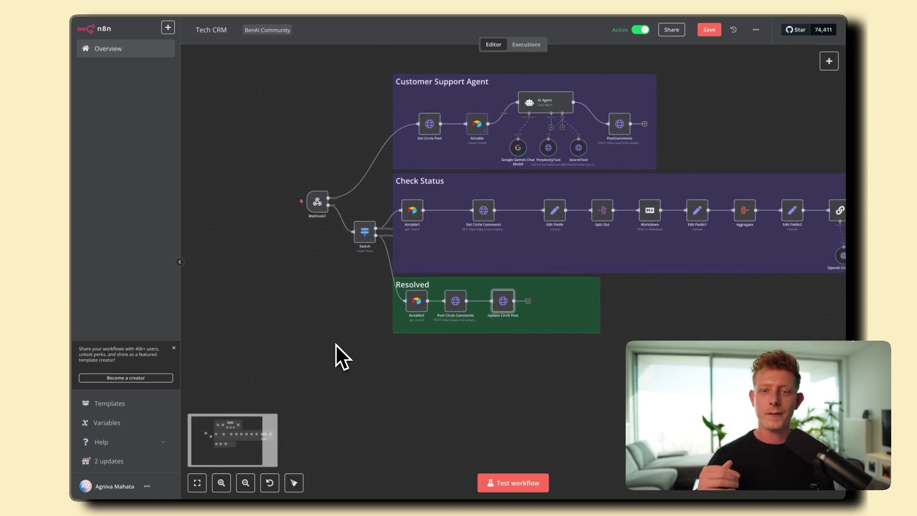